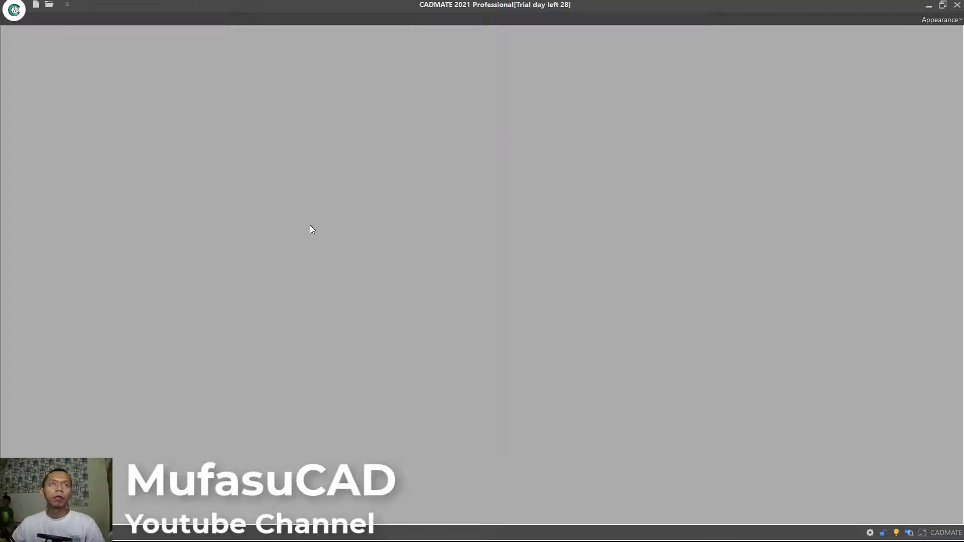
Create a new drawing from the gcadiso template
click(35, 8)
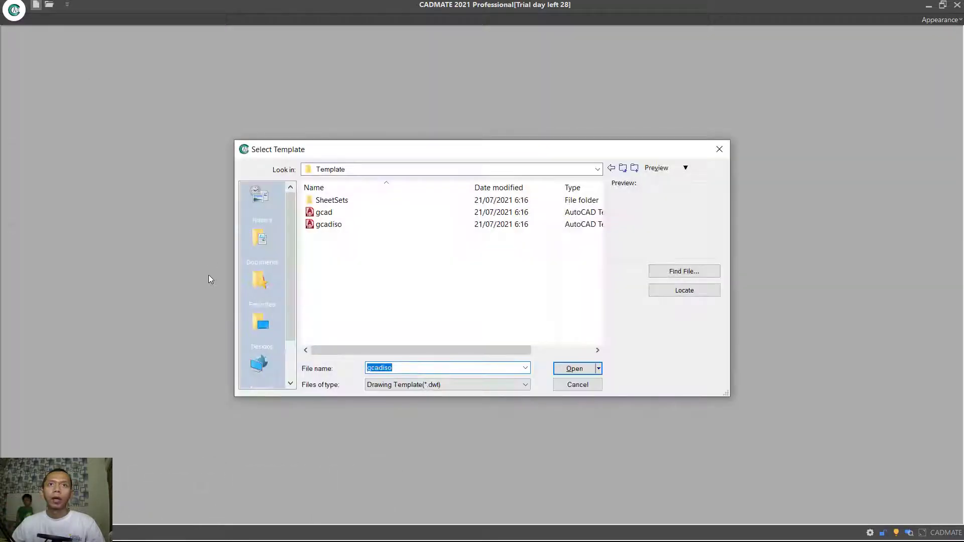
click(328, 226)
click(579, 370)
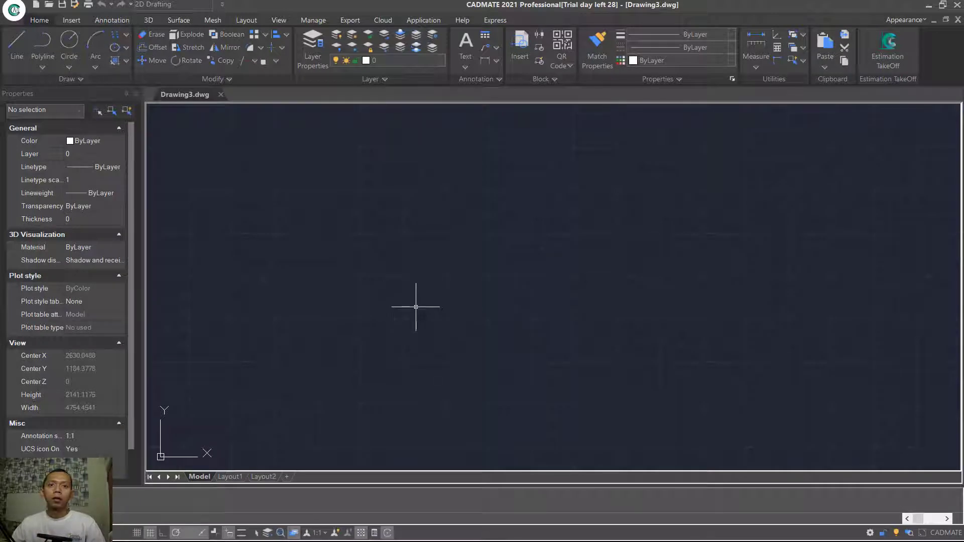
Enable all object snap modes in the drafting settings
text(DS)
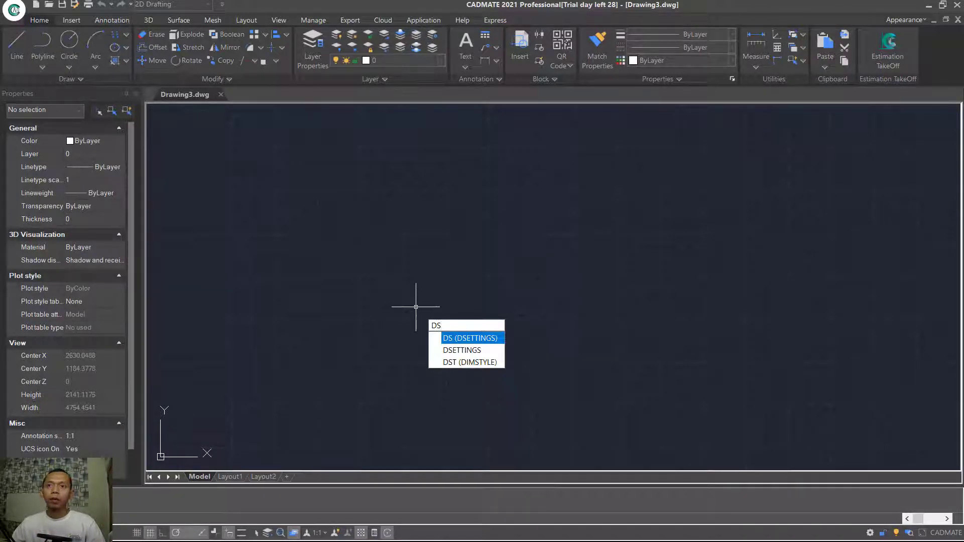
key(Return)
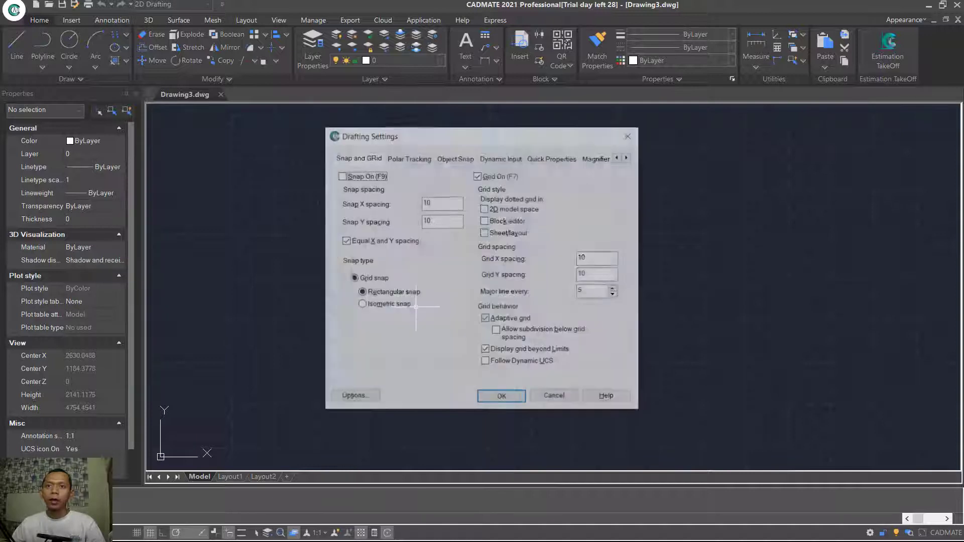
click(446, 158)
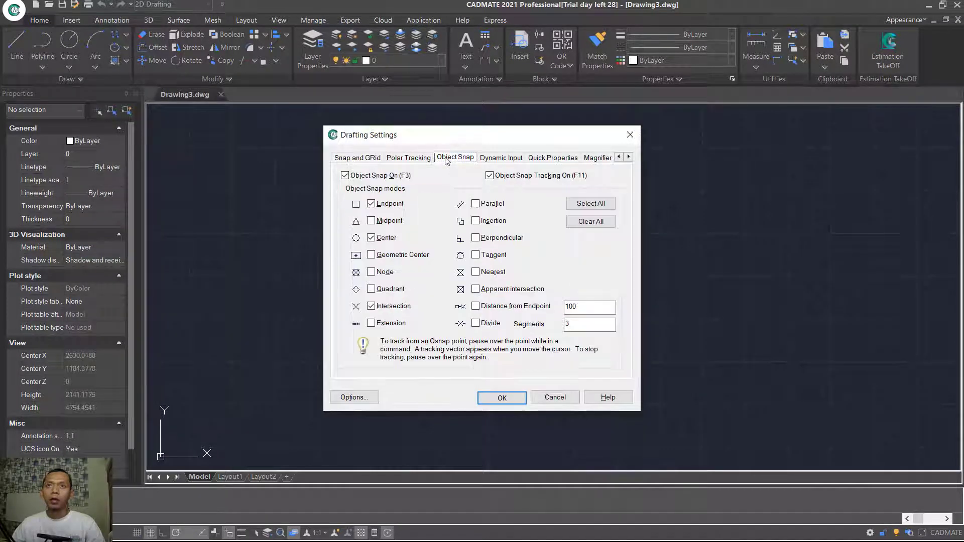
click(586, 206)
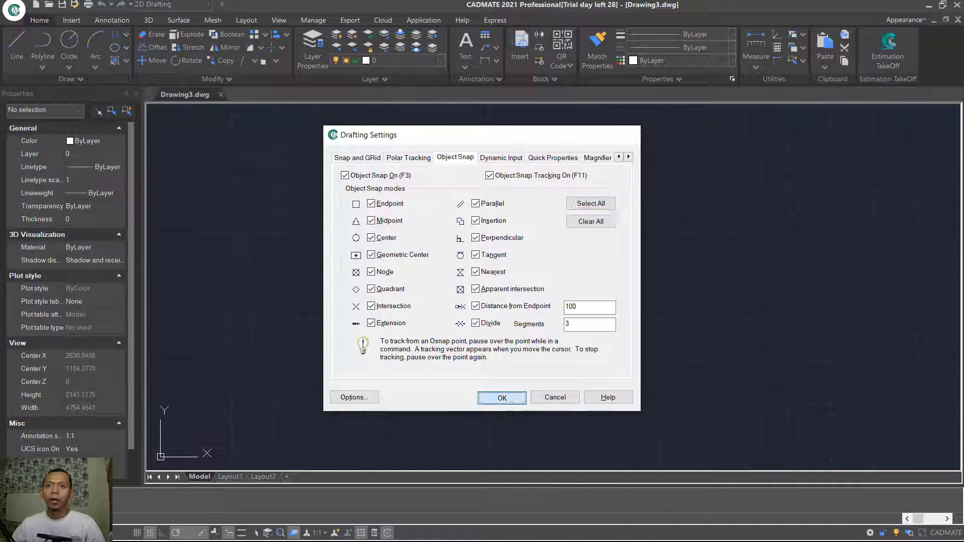
click(503, 397)
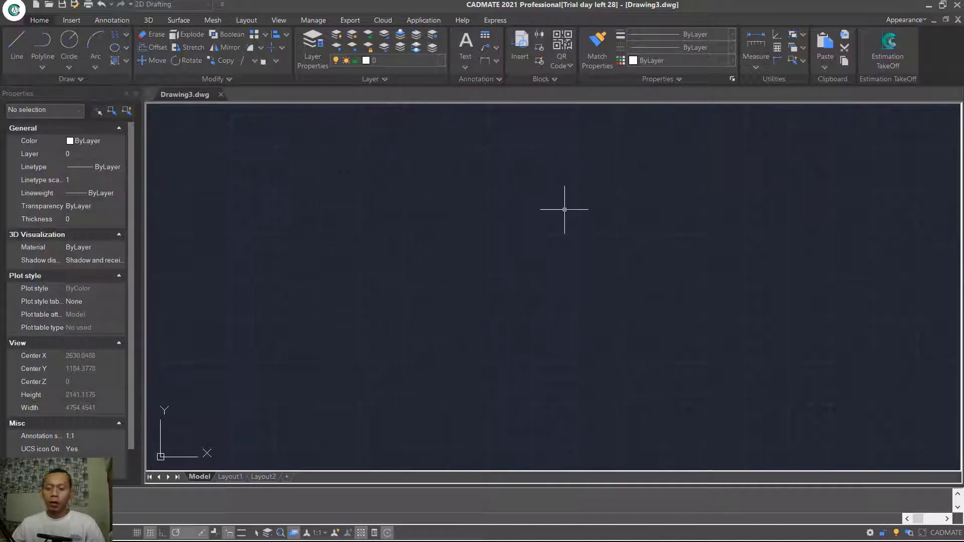
Draw a vertical line 8000 units long upward from a free start point
text(L)
key(Return)
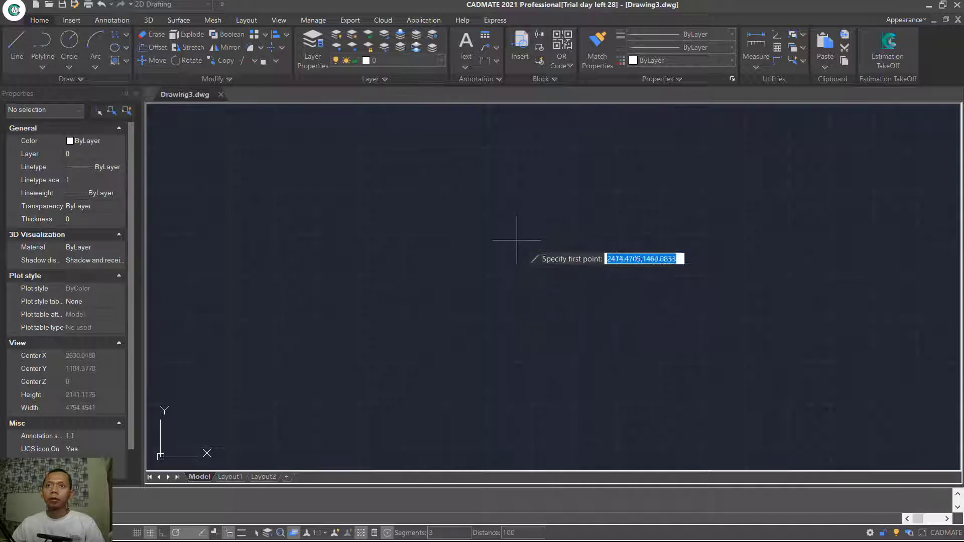
click(436, 376)
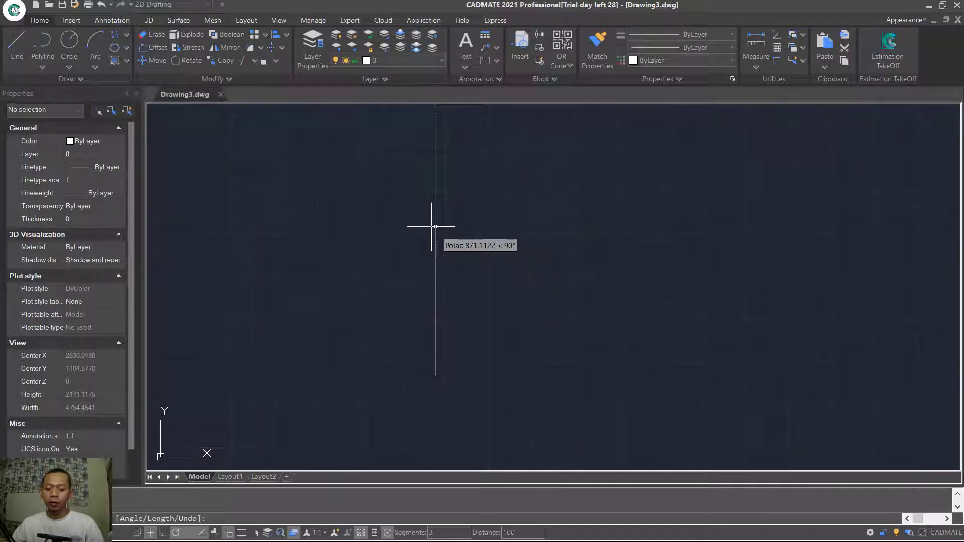
text(800)
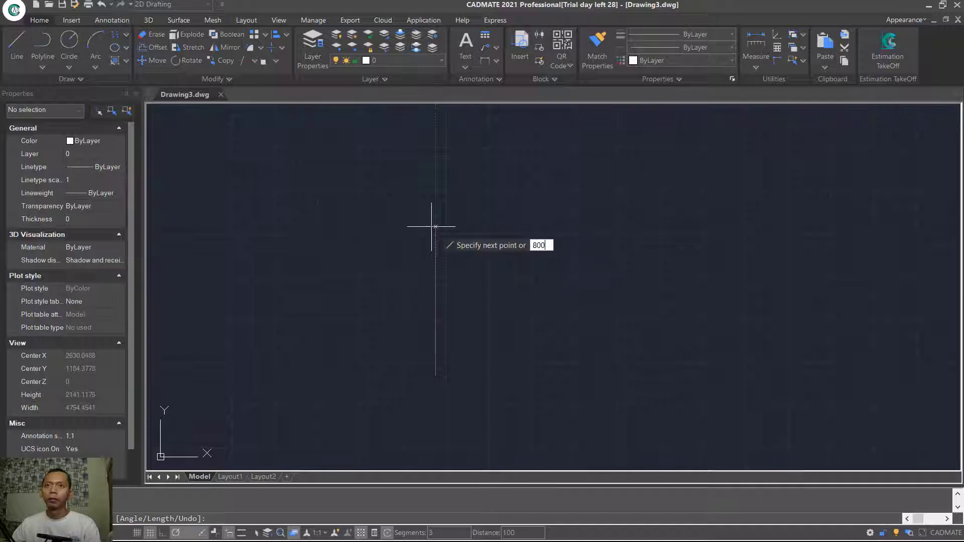
text(0)
key(Return)
scroll(587, 267, down, 5)
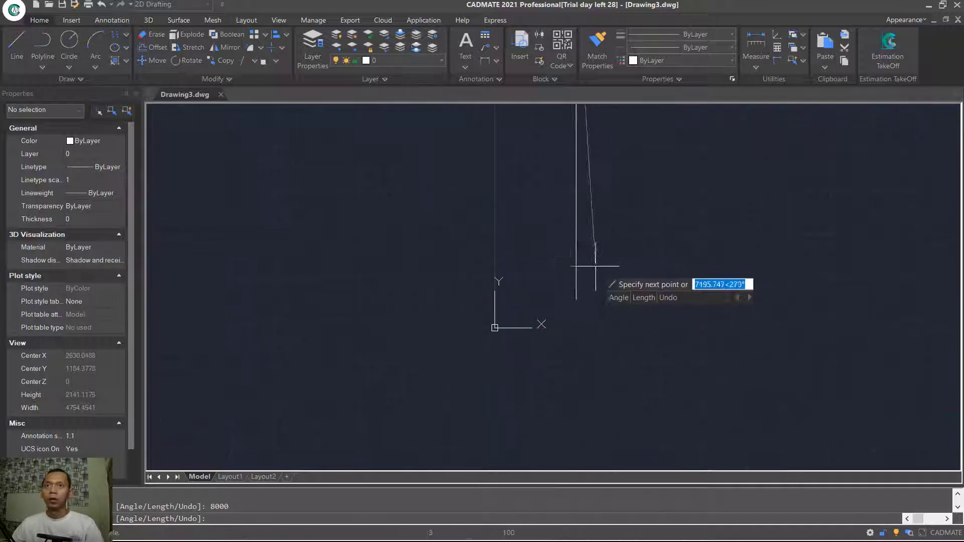
middle_drag(616, 248, 577, 314)
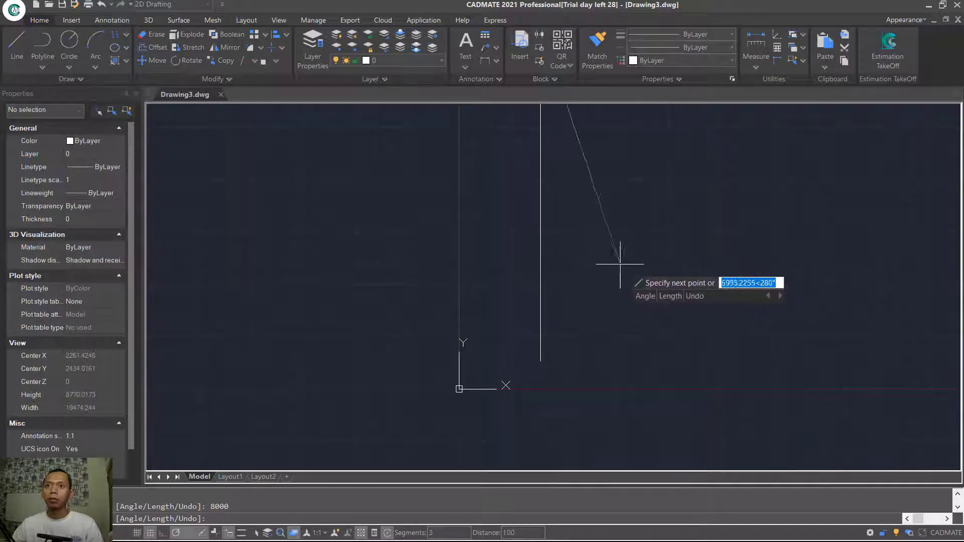
key(Escape)
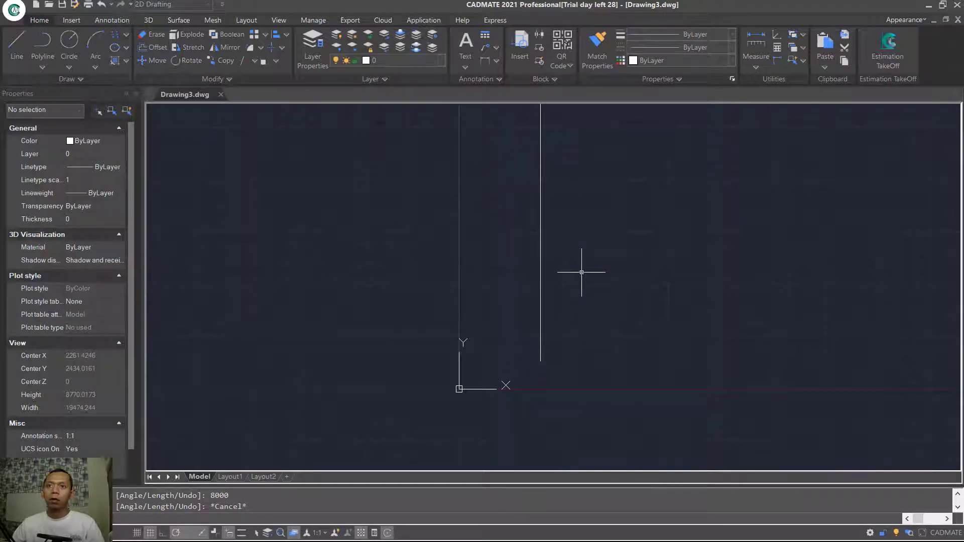
Draw a 6000-unit line rightward from the vertical line's upper end and continue it 6500 units straight down
middle_click(581, 272)
middle_click(582, 272)
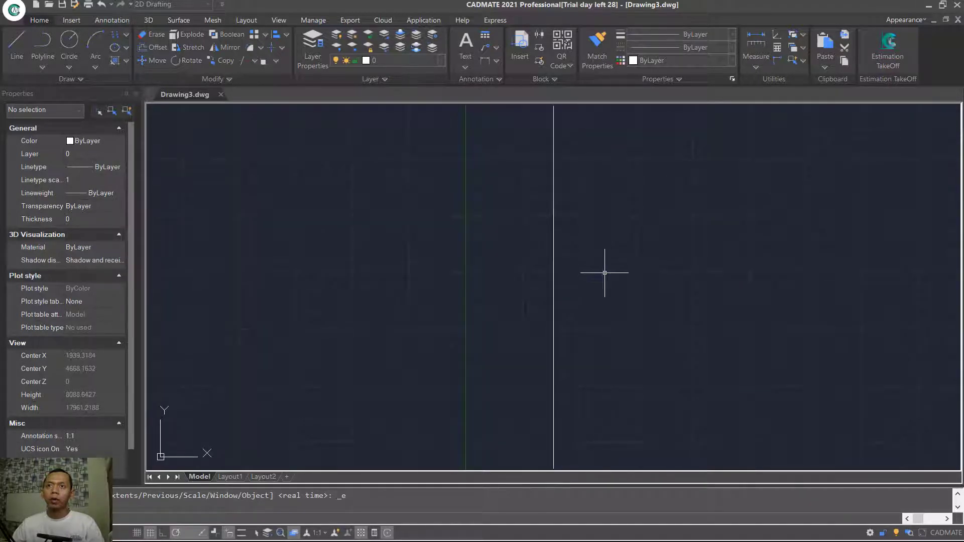
scroll(605, 273, down, 2)
mouse_move(635, 276)
middle_down()
mouse_move(567, 293)
mouse_move(486, 286)
mouse_move(584, 306)
middle_up()
scroll(504, 306, up, 1)
scroll(503, 306, down, 2)
scroll(504, 306, up, 1)
scroll(504, 306, up, 2)
scroll(507, 307, down, 2)
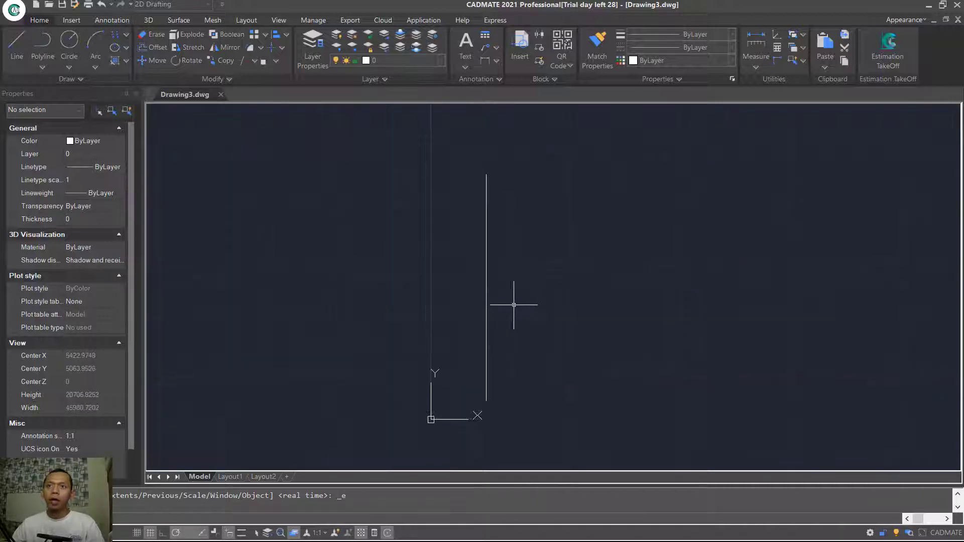
mouse_move(540, 291)
middle_down()
mouse_move(626, 263)
mouse_move(607, 315)
mouse_move(533, 309)
middle_up()
text(l)
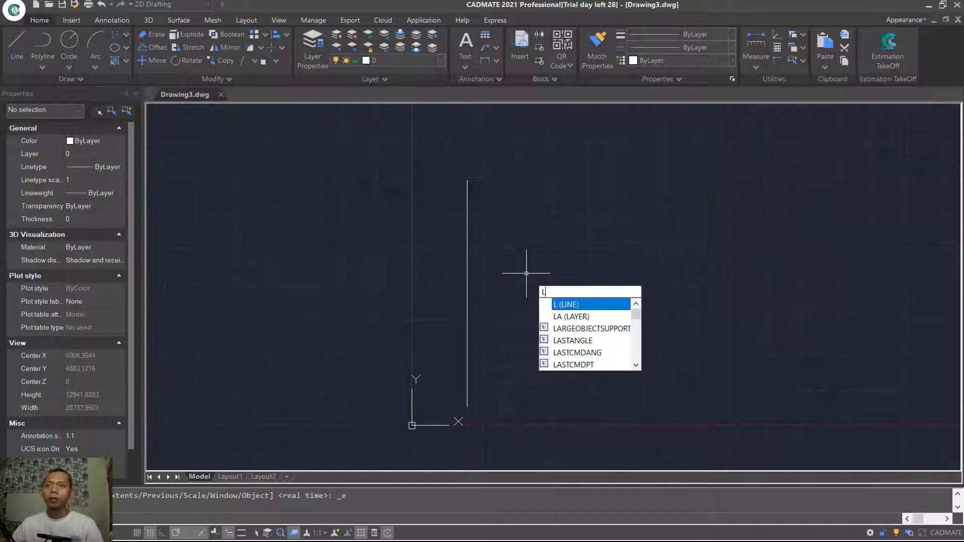
key(Return)
click(467, 180)
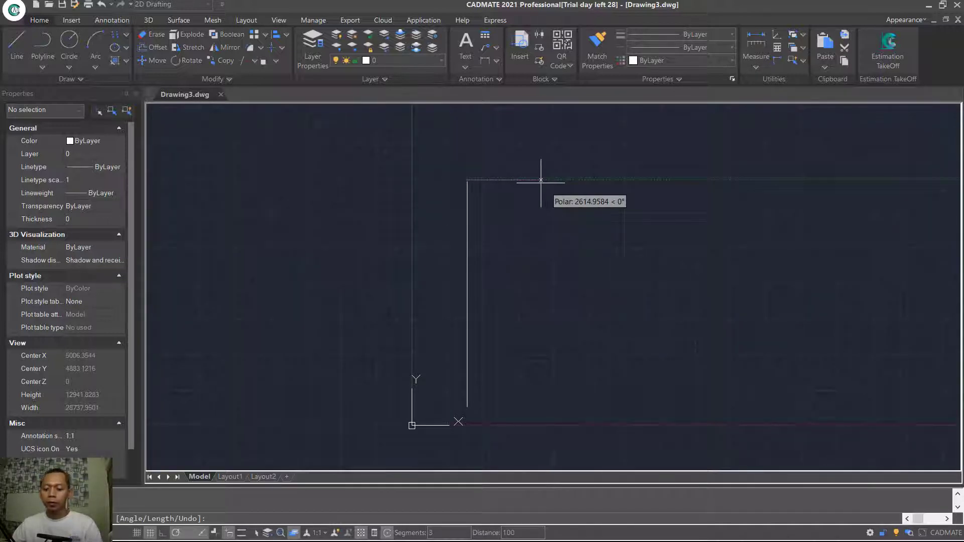
text(6)
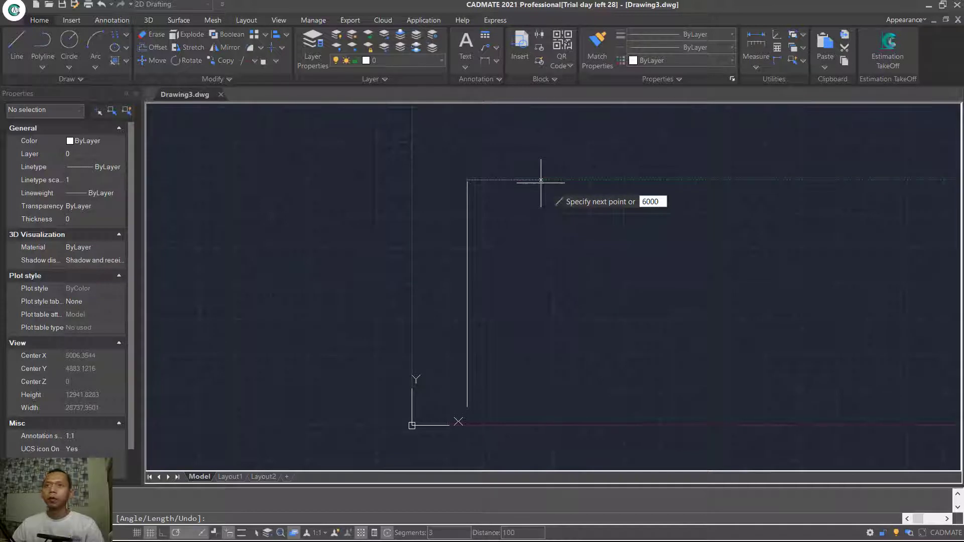
text(000)
key(Return)
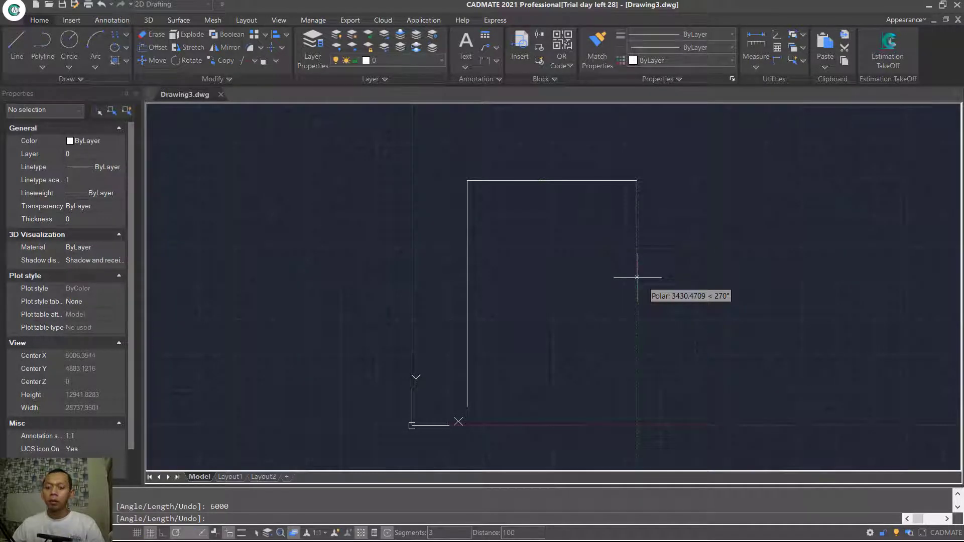
text(6500)
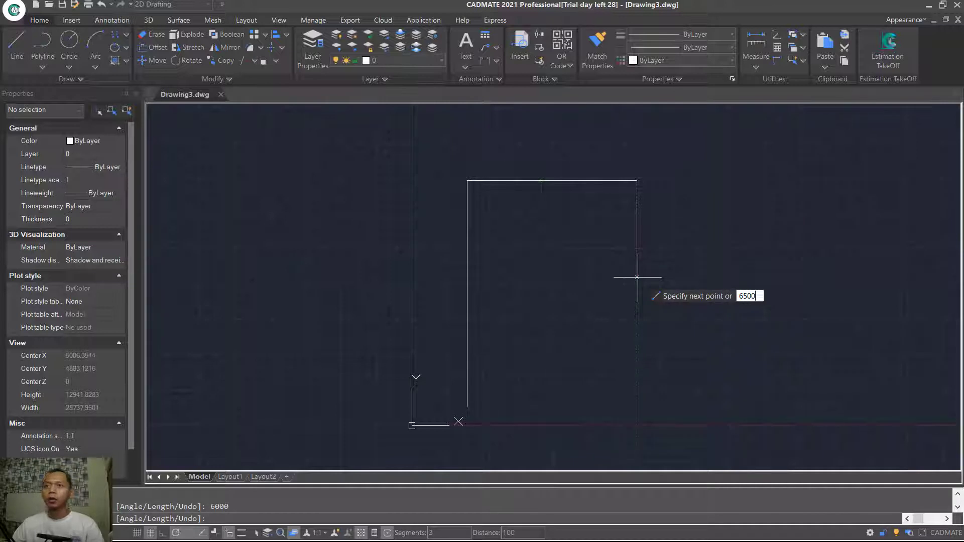
key(Return)
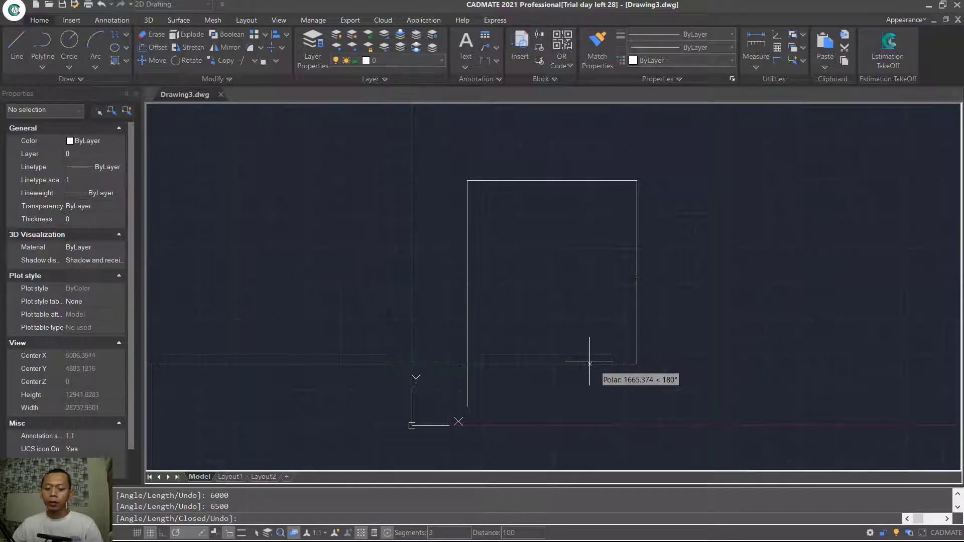
Continue the outline 3000 units left and 1500 units down, and close it to the first line's lower end
text(30)
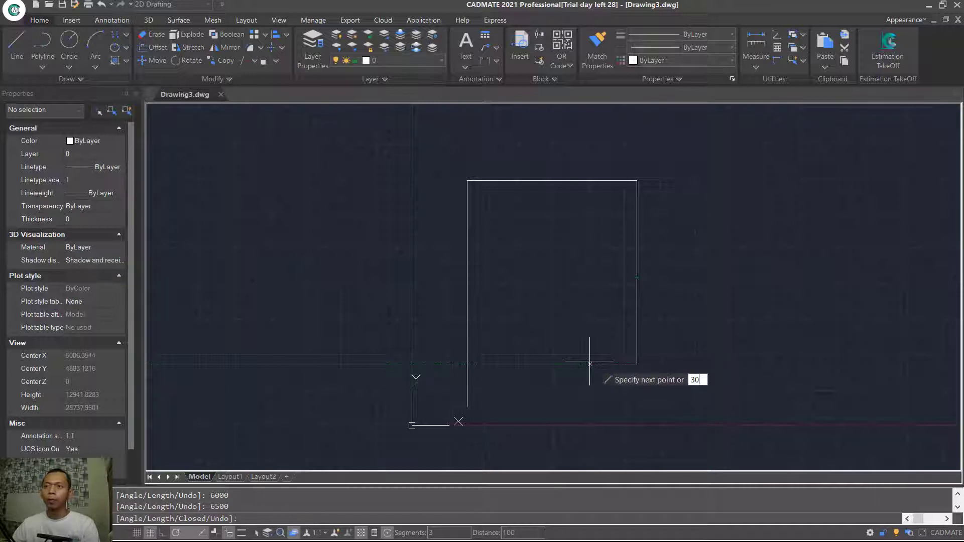
text(00)
key(Return)
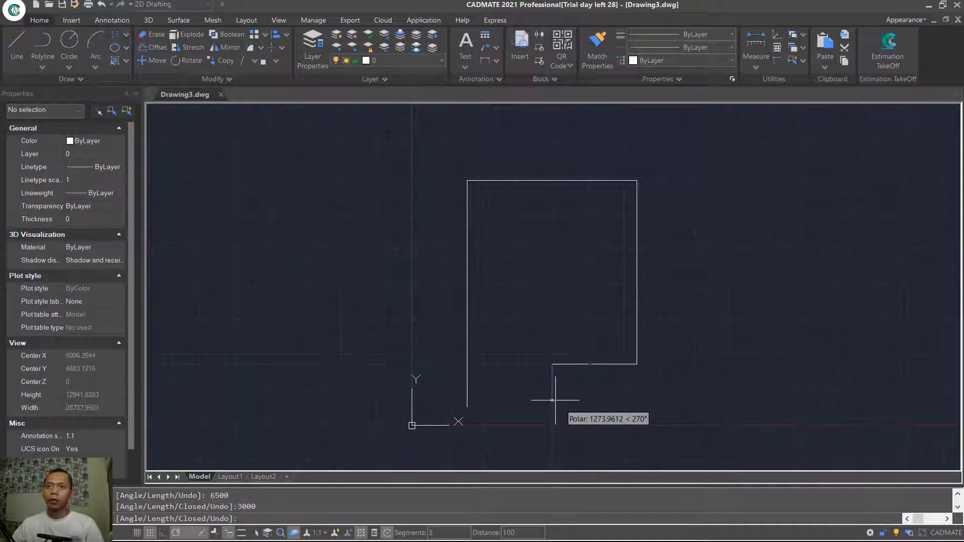
text(1500)
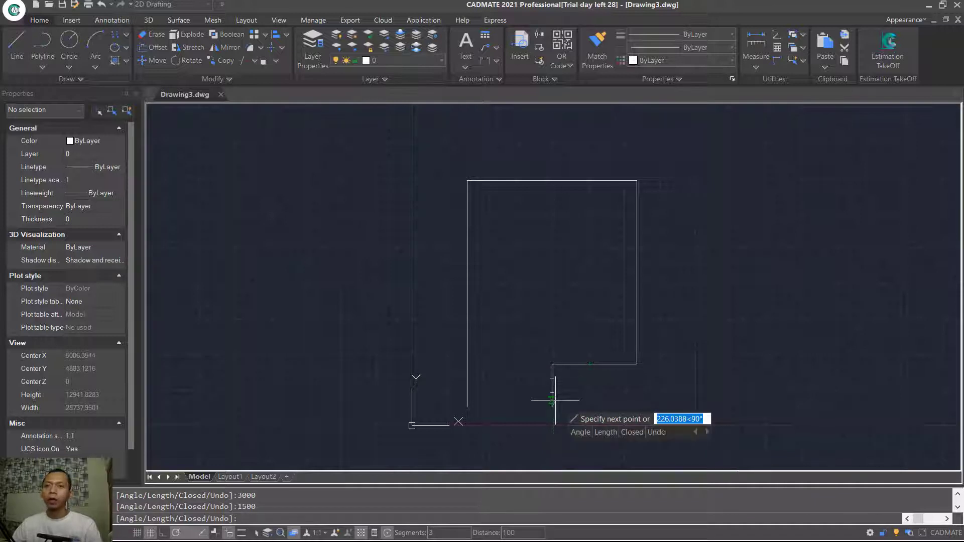
key(Return)
Draw lines from the notch's lower corner rightward and up to the right wall's end, completing the outer rectangle
key(Return)
middle_drag(592, 322, 585, 307)
text(L)
key(Return)
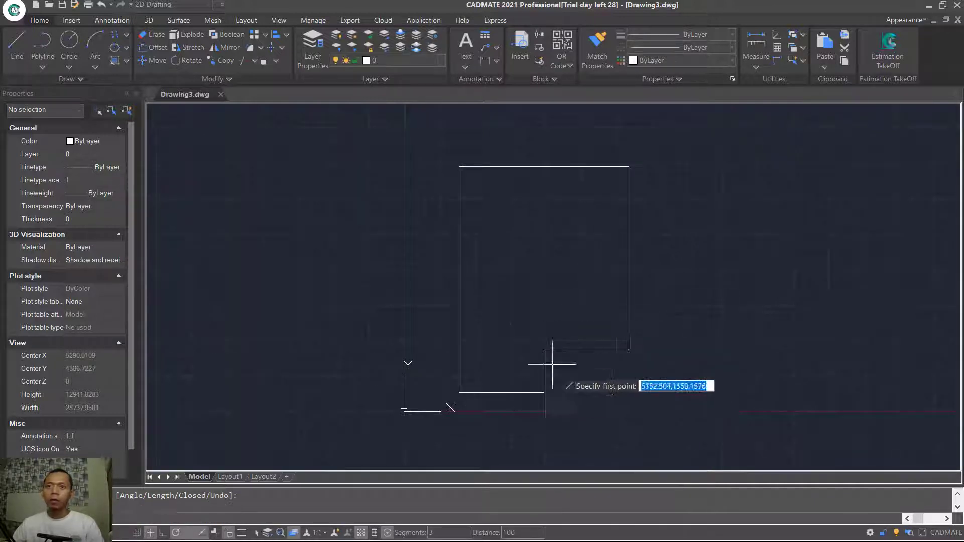
click(544, 393)
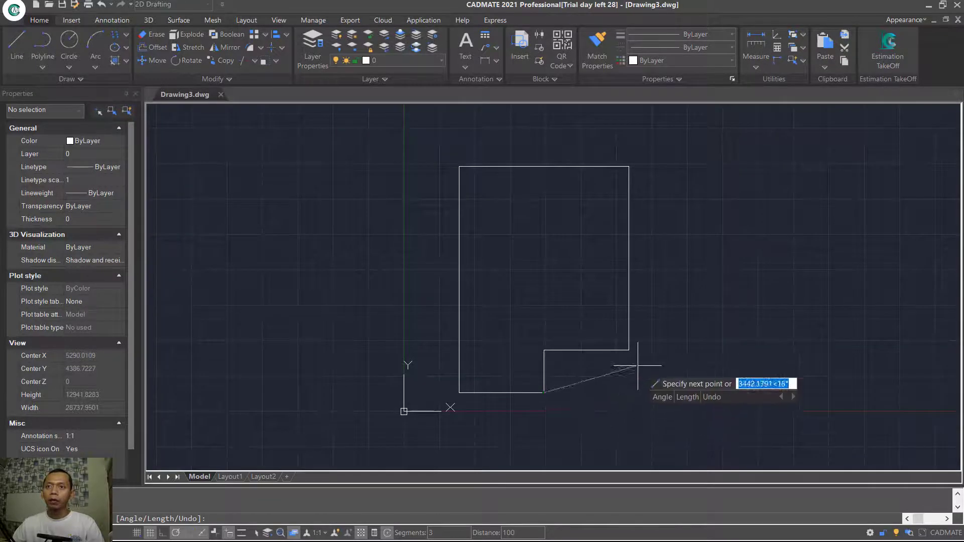
click(629, 393)
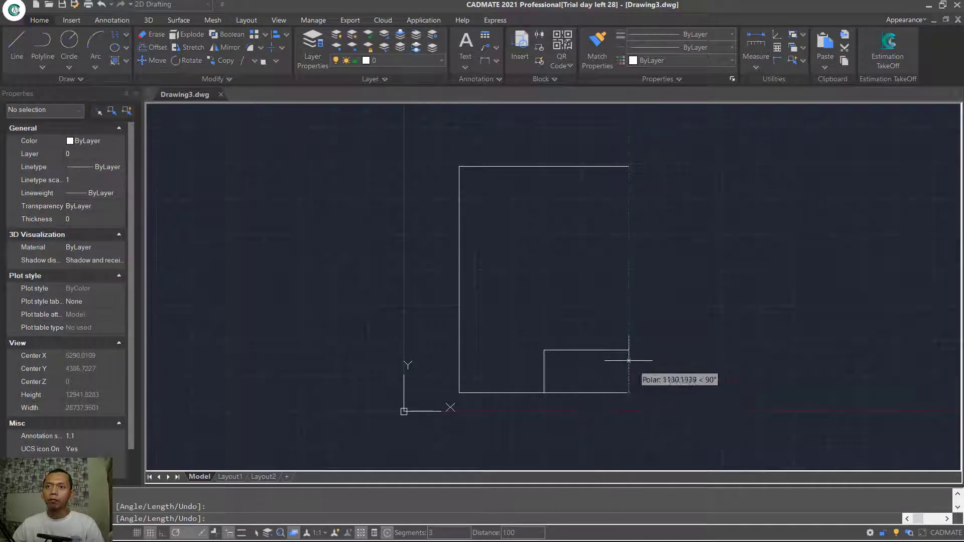
click(628, 350)
key(Return)
key(Return)
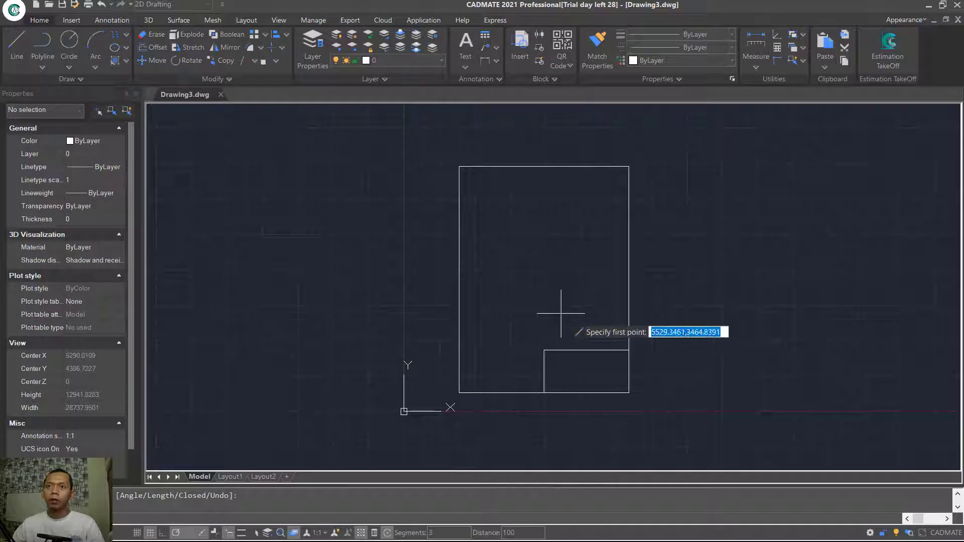
Draw a partition from the notch's inner corner 1000 units up and across to the left wall
click(544, 350)
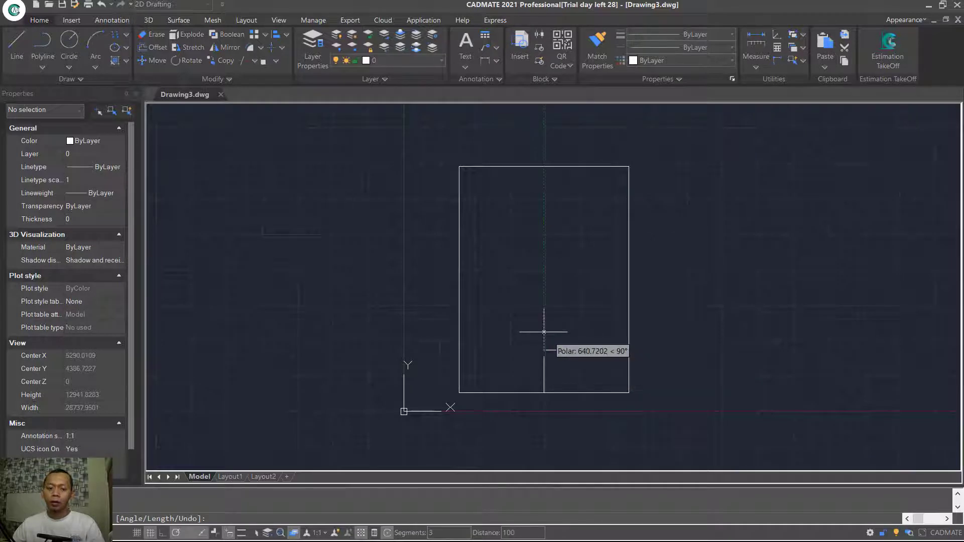
text(1000)
key(Return)
click(459, 322)
key(Return)
Copy the upper horizontal wall line 2500 units straight down
text(co)
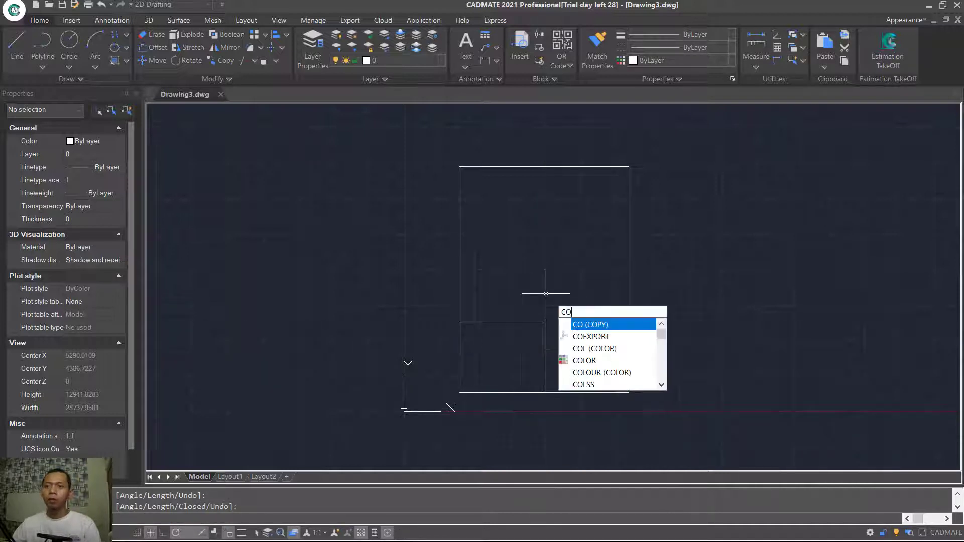
key(Return)
click(573, 146)
click(523, 198)
key(Return)
click(573, 190)
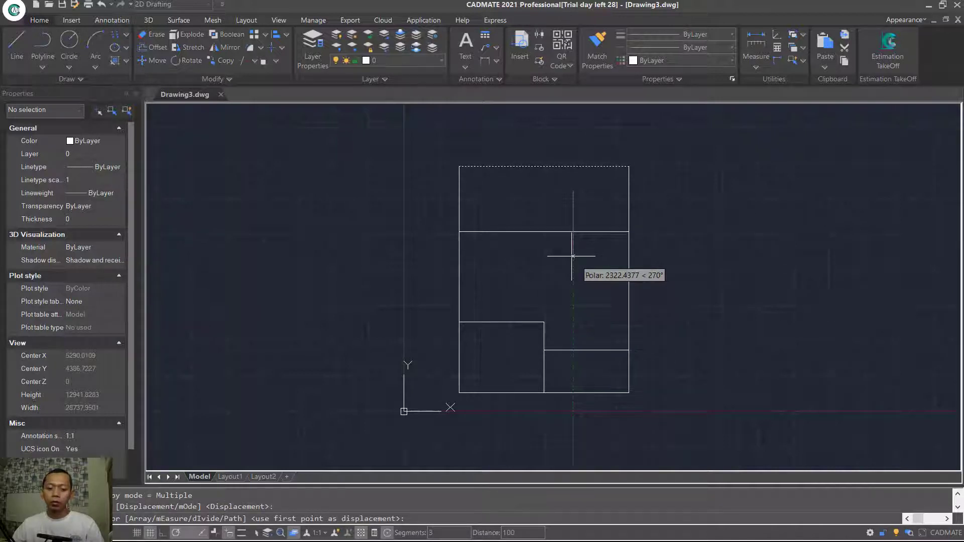
text(2)
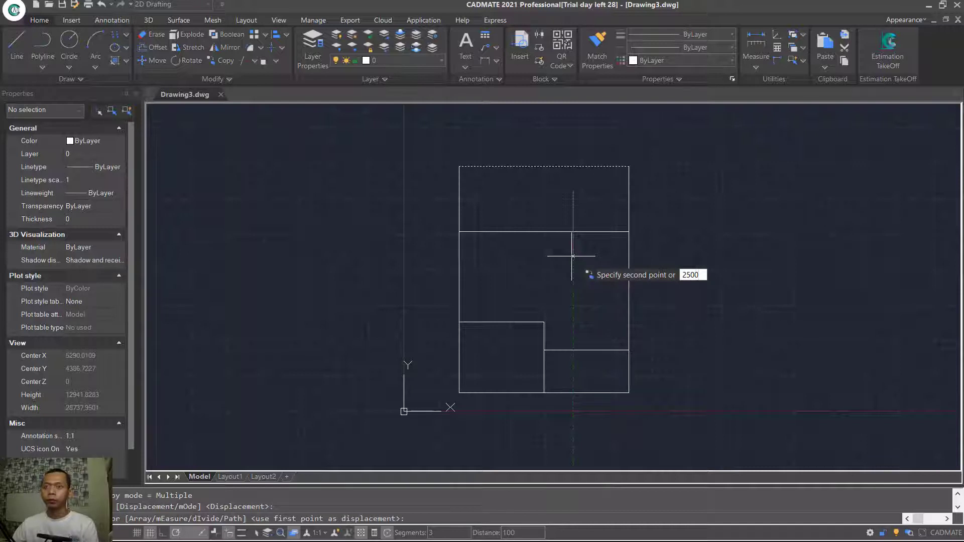
text(500)
key(Return)
key(Escape)
Copy the left vertical wall line 2300 units to the right
text(c)
key(Return)
click(485, 202)
click(439, 221)
key(Return)
click(503, 210)
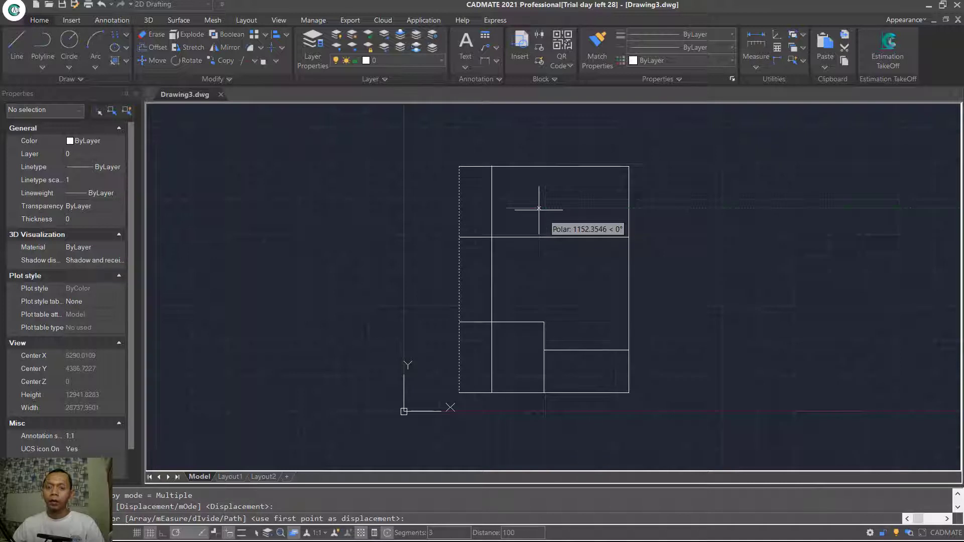
text(23)
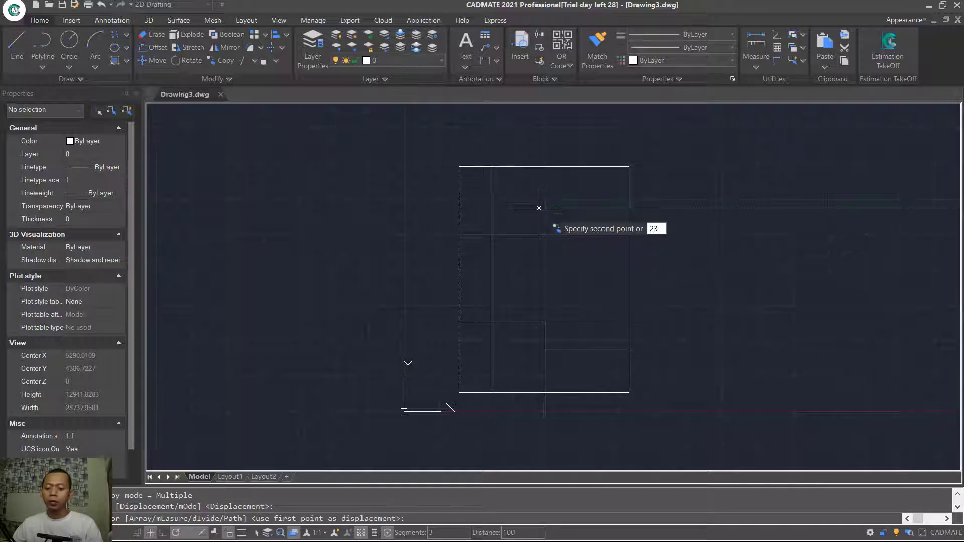
key(Return)
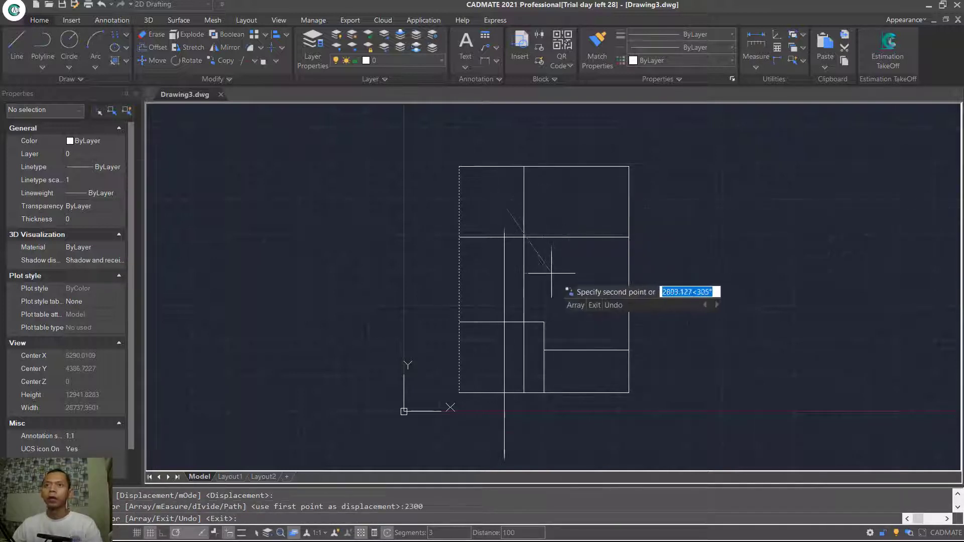
Trim the surplus parts of the copied partition lines, leaving only the small rectangular room in the plan's upper-left corner
key(Escape)
text(tr)
key(Return)
key(Return)
click(522, 353)
click(525, 346)
click(537, 272)
click(538, 284)
click(529, 341)
click(504, 356)
click(552, 257)
click(488, 285)
click(600, 261)
click(576, 210)
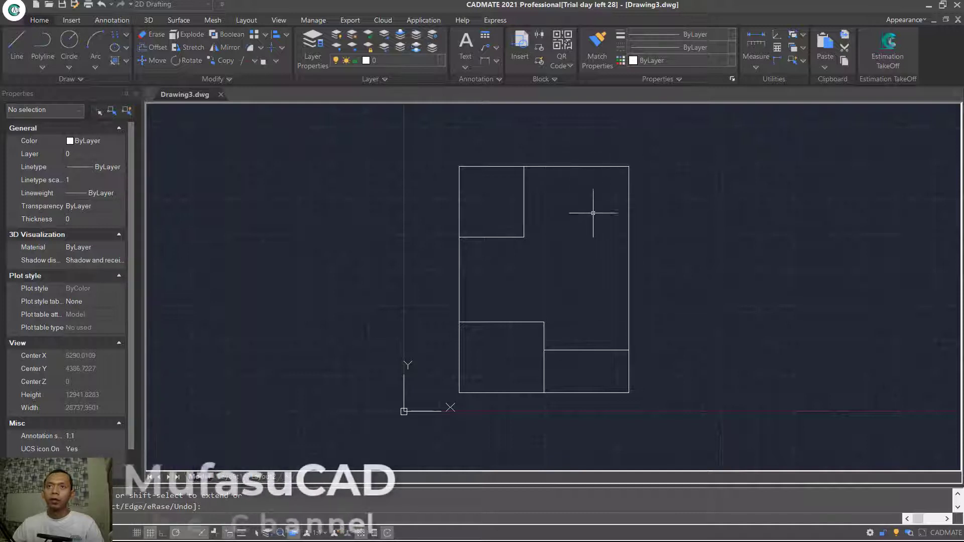
Join the lines of the notched outer perimeter into one polyline and select it to check the join
text(J)
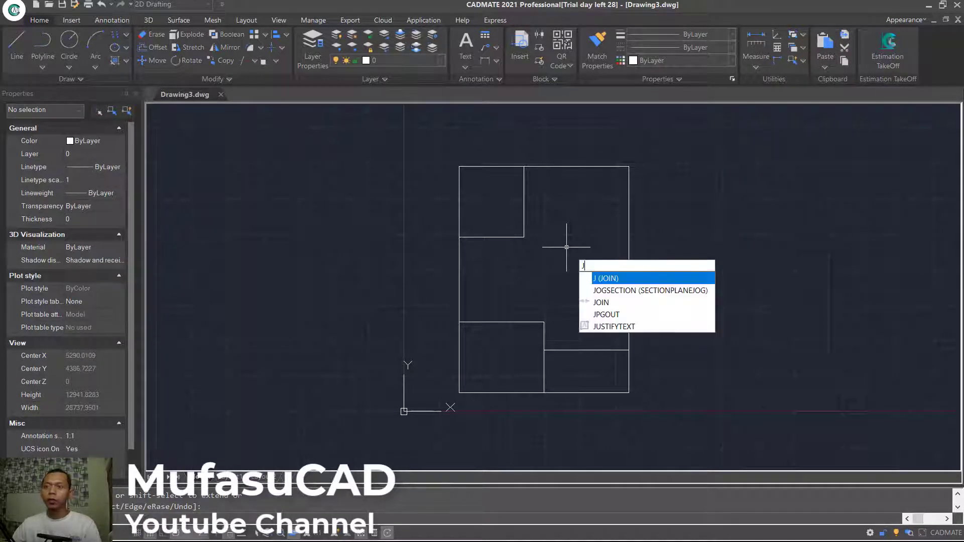
key(Return)
click(603, 143)
click(657, 183)
click(565, 367)
click(563, 367)
click(520, 376)
click(502, 361)
click(430, 413)
key(Return)
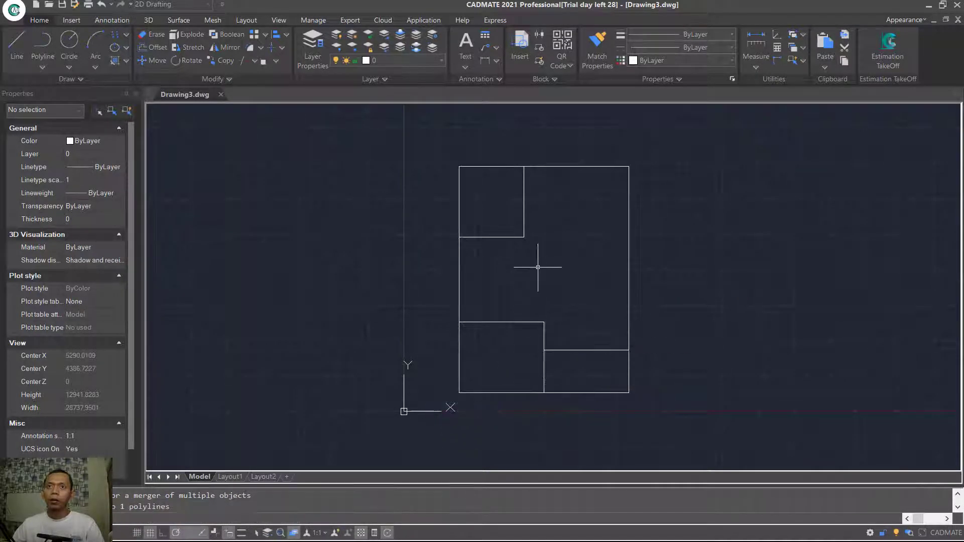
click(596, 166)
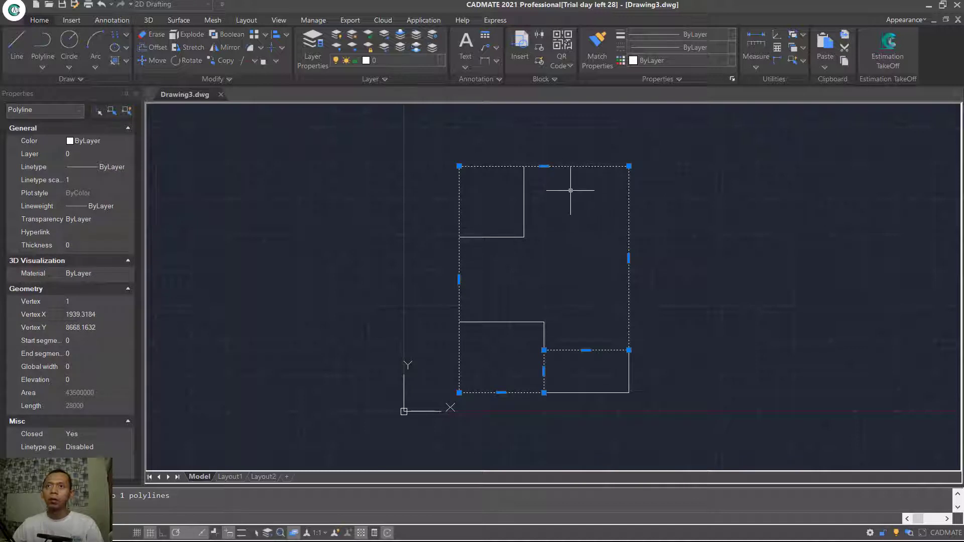
key(Escape)
Join the upper-left room's two partition lines into one polyline, and the lower-left room's partition lines into another
text(j)
key(Return)
click(552, 221)
click(502, 256)
key(Return)
key(Return)
click(571, 297)
click(527, 330)
key(Return)
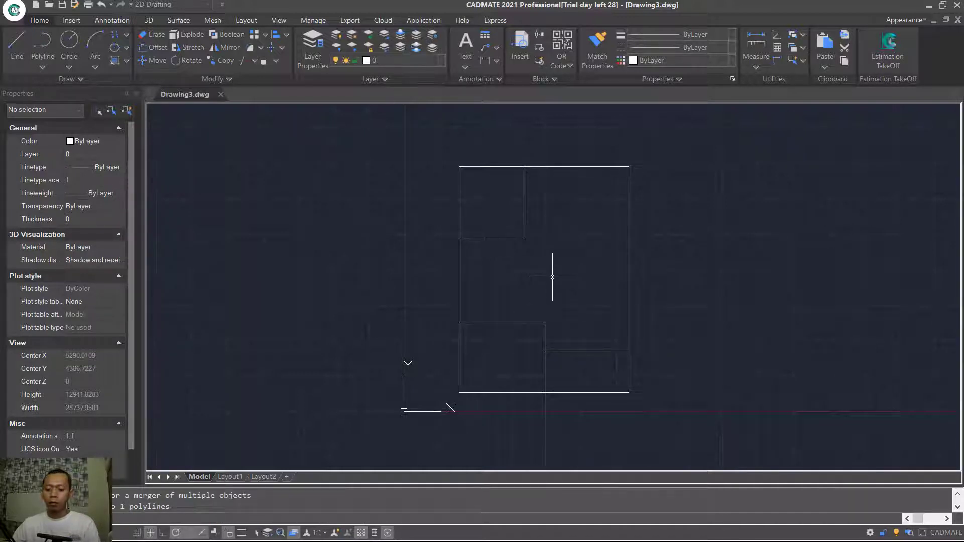
Offset the outer perimeter polyline 150 units inward
text(o)
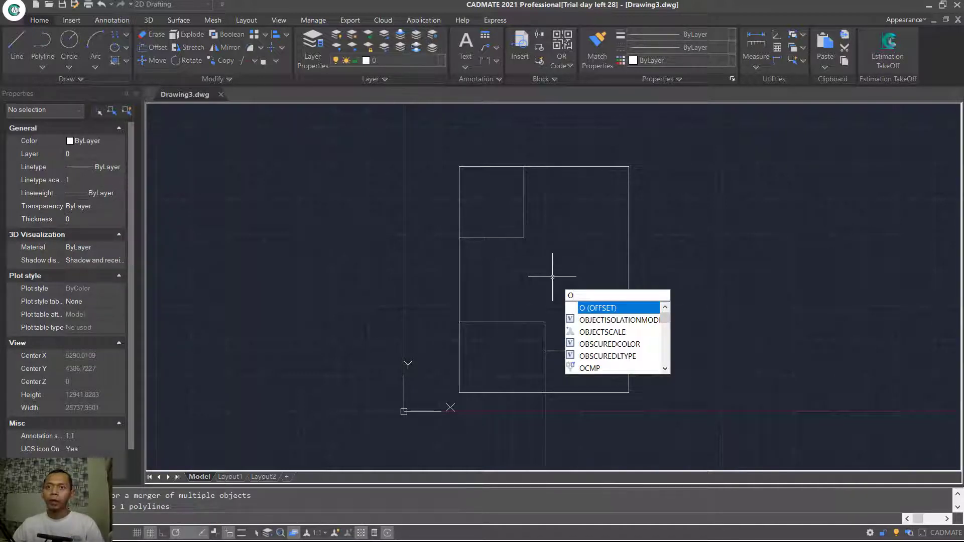
key(Return)
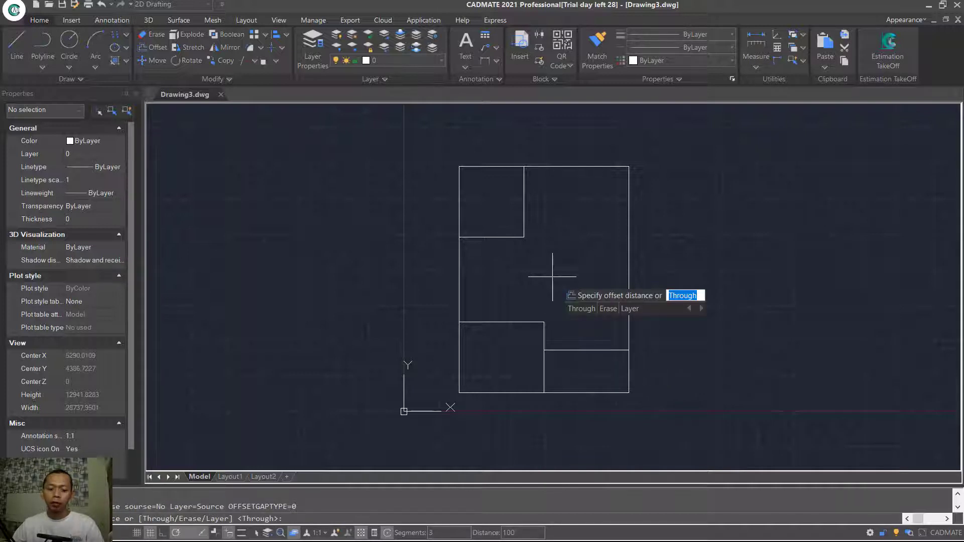
text(100)
key(Return)
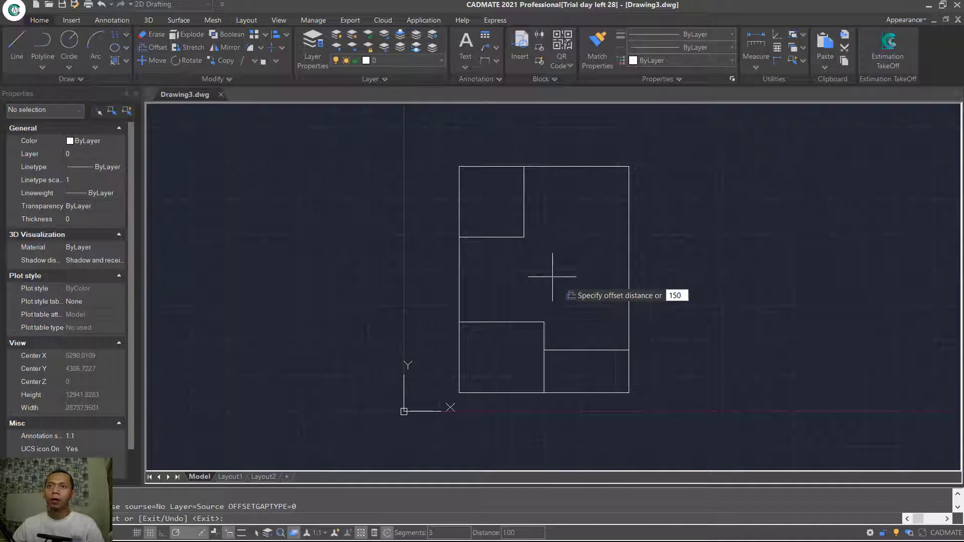
click(564, 167)
click(551, 244)
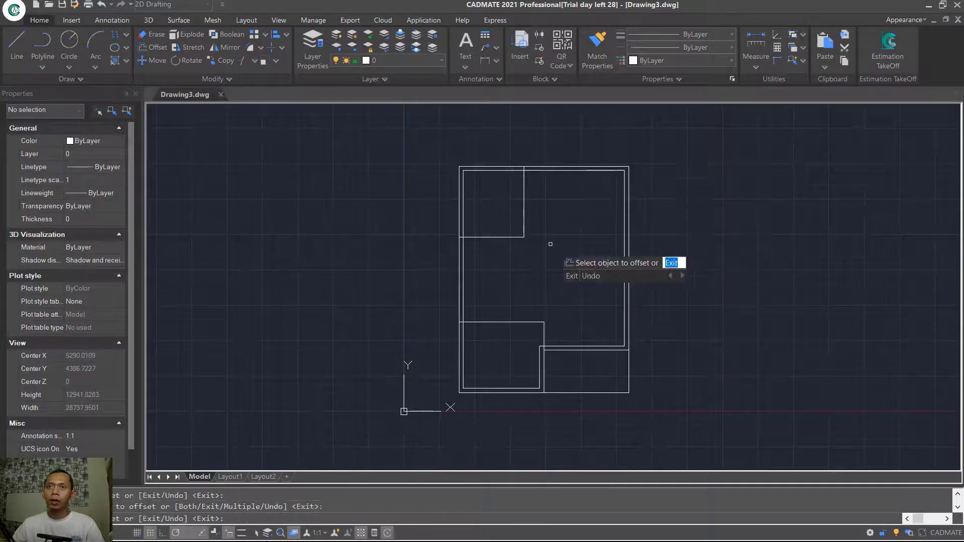
Offset the lower-left and upper-left partition polylines 150 units toward the inside of their rooms
click(544, 331)
click(515, 337)
click(513, 237)
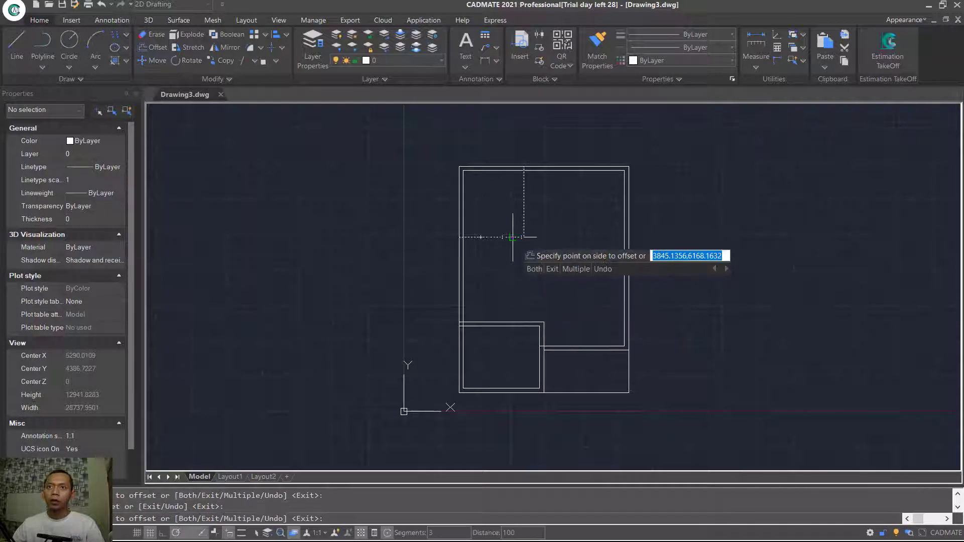
click(512, 209)
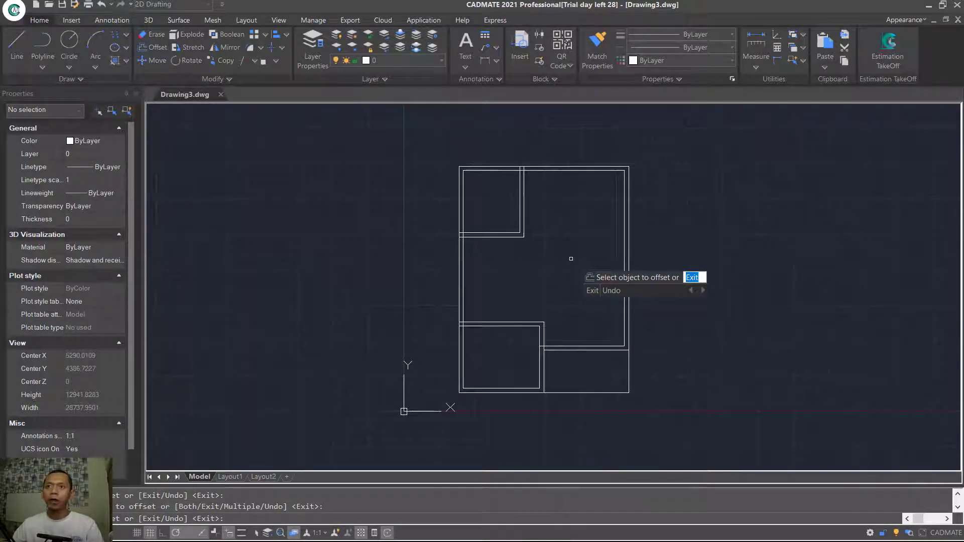
key(Return)
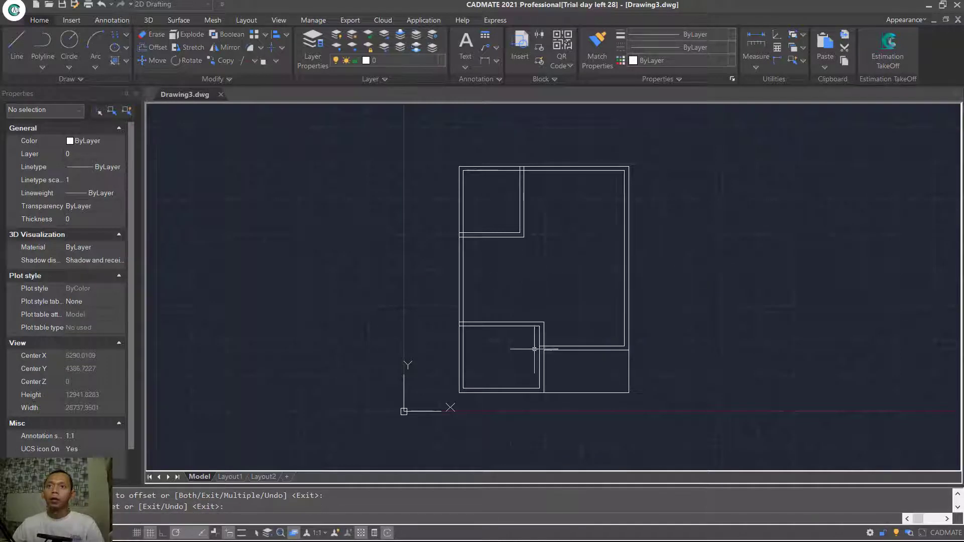
Trim the overlapping wall lines at the junction beside the notch's inner corner
scroll(541, 347, up, 8)
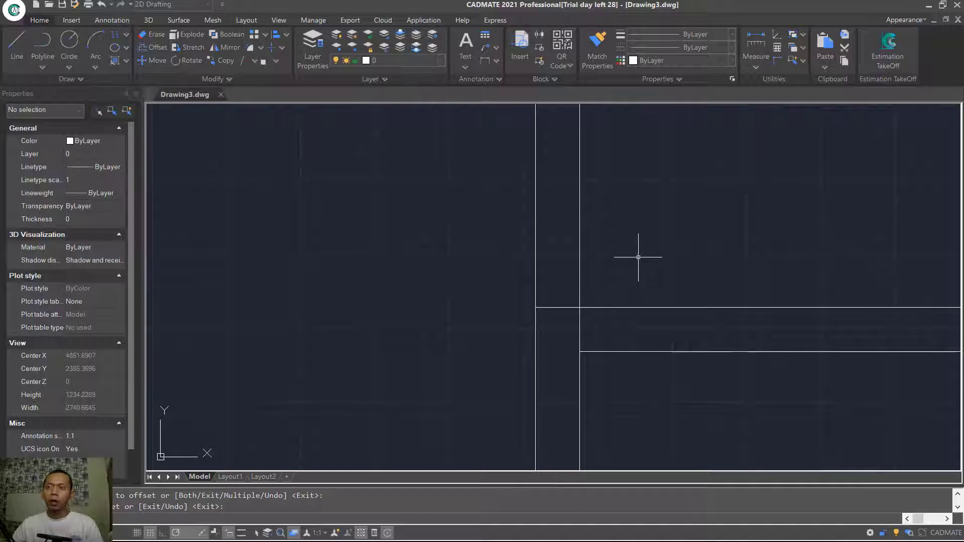
text(TR)
key(Return)
key(Return)
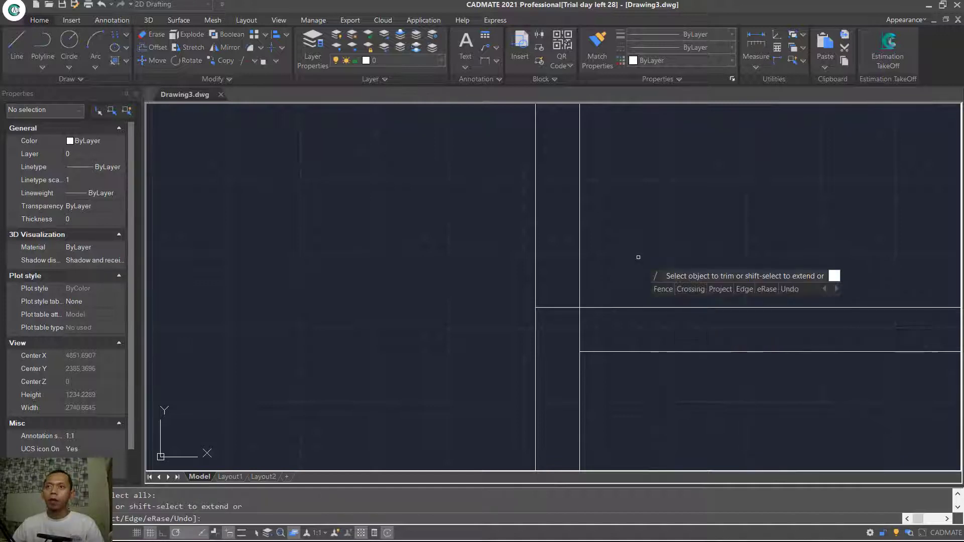
click(553, 308)
click(598, 332)
click(574, 329)
Trim the overlapping lines where the lower-left and upper-left rooms' partitions meet the left wall
scroll(595, 327, down, 3)
middle_drag(491, 304, 566, 343)
scroll(461, 304, up, 3)
click(482, 301)
click(459, 302)
click(450, 259)
click(430, 329)
scroll(519, 284, down, 4)
middle_drag(566, 246, 526, 394)
scroll(482, 286, up, 6)
click(387, 300)
click(378, 363)
Trim the overlapping lines where the upper-left room's vertical partition meets the upper wall
scroll(537, 288, down, 3)
middle_drag(678, 136, 613, 230)
scroll(614, 229, up, 3)
click(570, 196)
click(496, 206)
click(520, 204)
click(513, 243)
scroll(653, 301, down, 5)
scroll(577, 241, up, 2)
scroll(614, 255, down, 2)
middle_drag(613, 255, 591, 274)
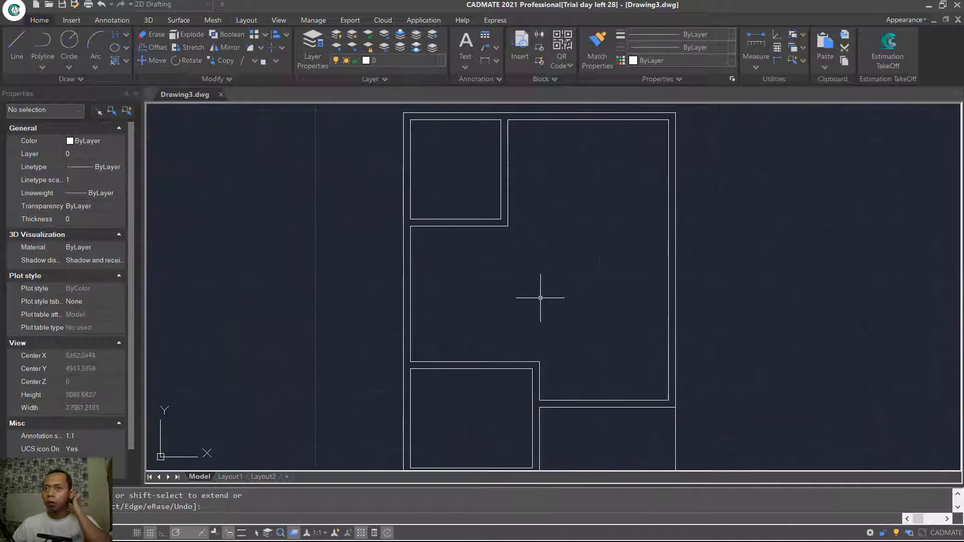
Draw a 900-unit vertical line in the open area of the main room for a door leaf
text(l)
key(Return)
click(565, 343)
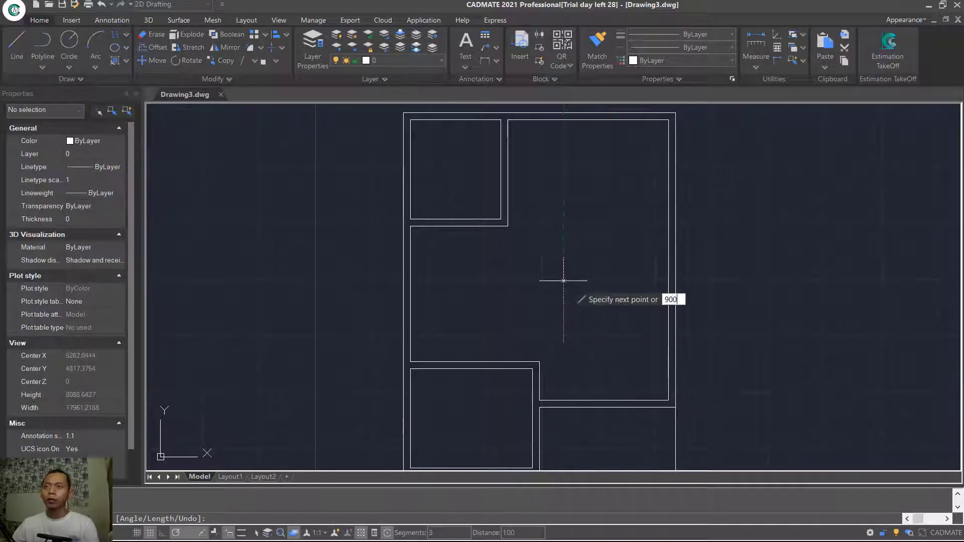
text(900)
key(Return)
scroll(565, 327, up, 5)
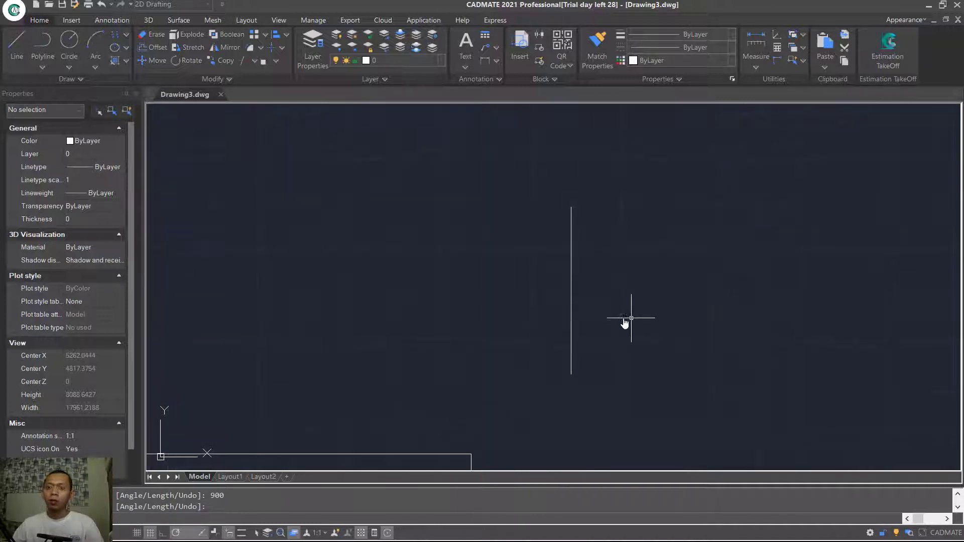
Draw a quarter-circle door swing centred on the leaf line's lower end, from its upper end clockwise to horizontal
text(arc)
key(Return)
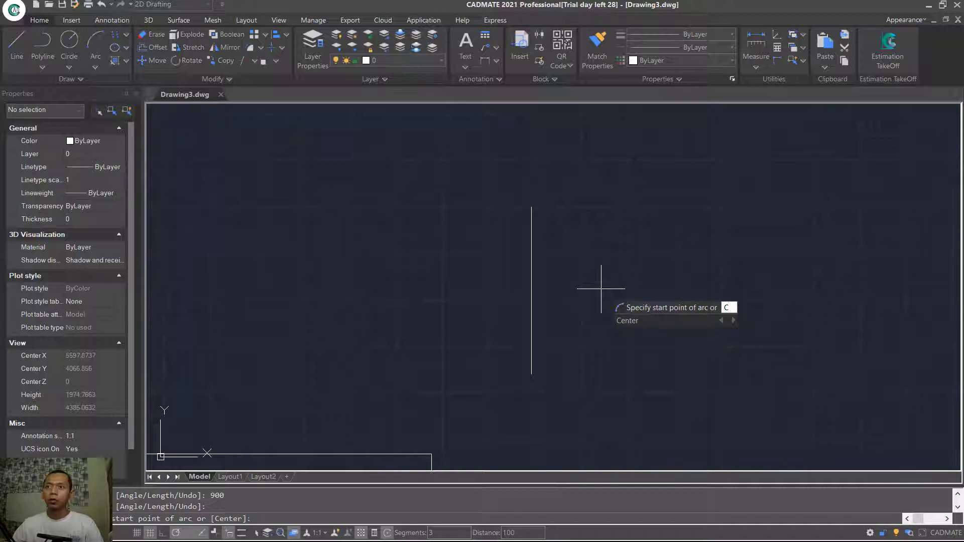
text(c)
key(Return)
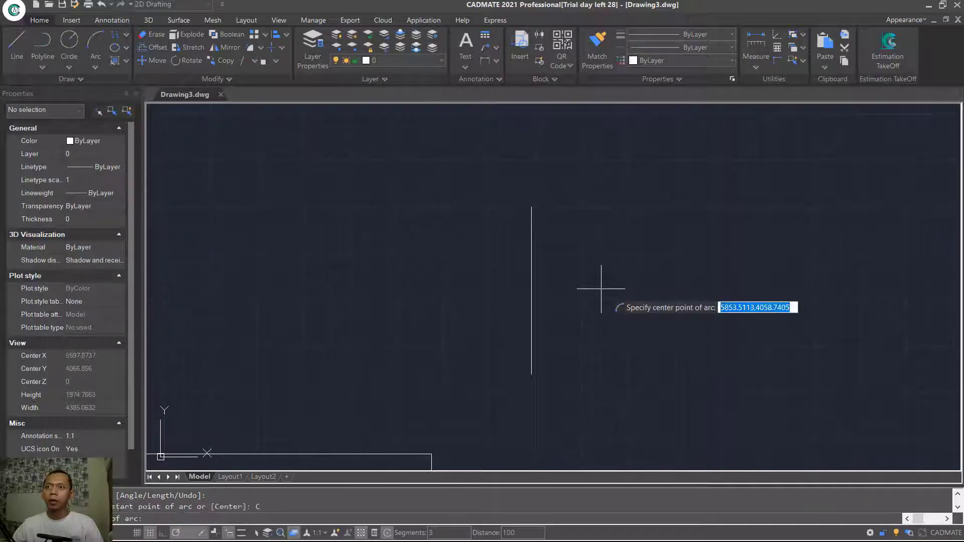
click(531, 374)
click(531, 207)
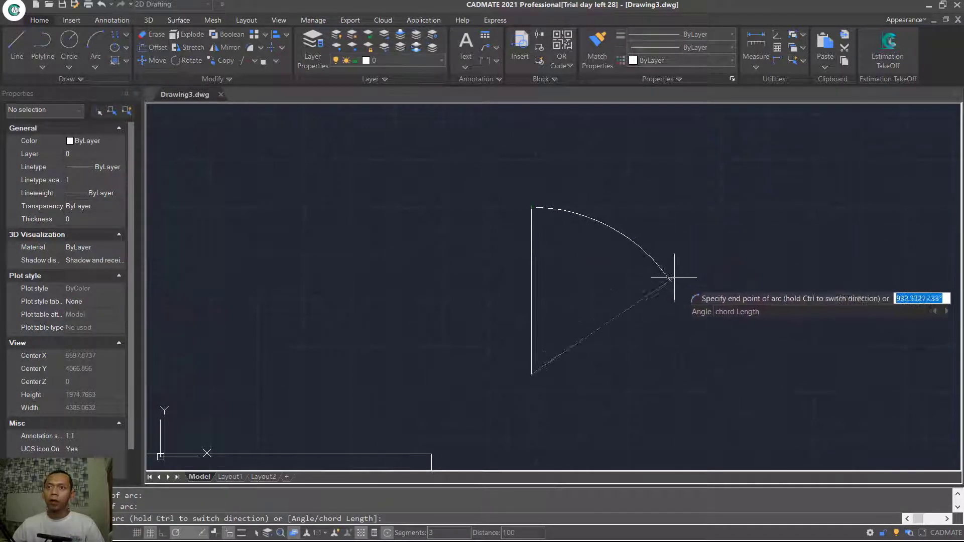
click(710, 374)
Copy the door leaf line 20 units to the right
middle_drag(585, 380, 617, 348)
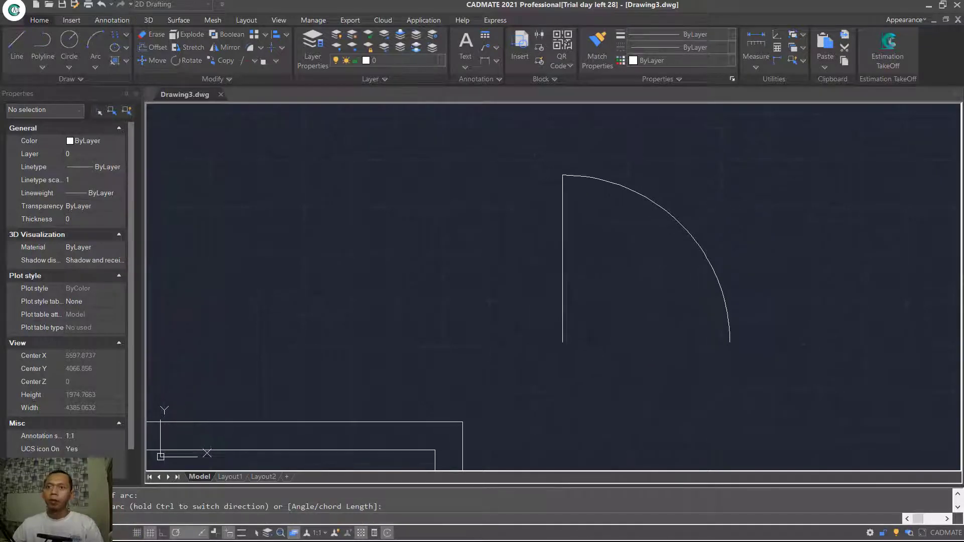
text(co)
key(Return)
click(563, 321)
key(Return)
click(584, 303)
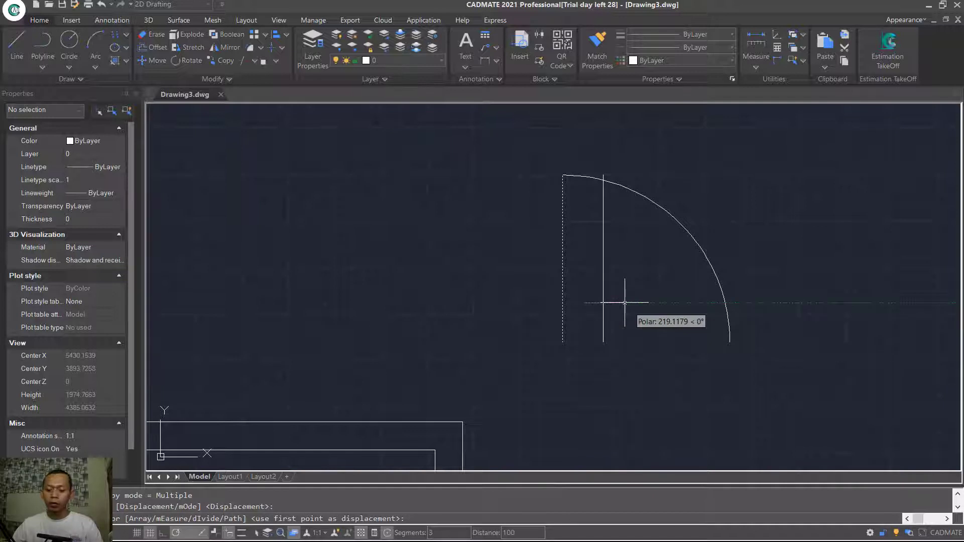
key(Return)
Close the lower end of the door leaf with a short line between its two vertical lines
scroll(581, 385, up, 5)
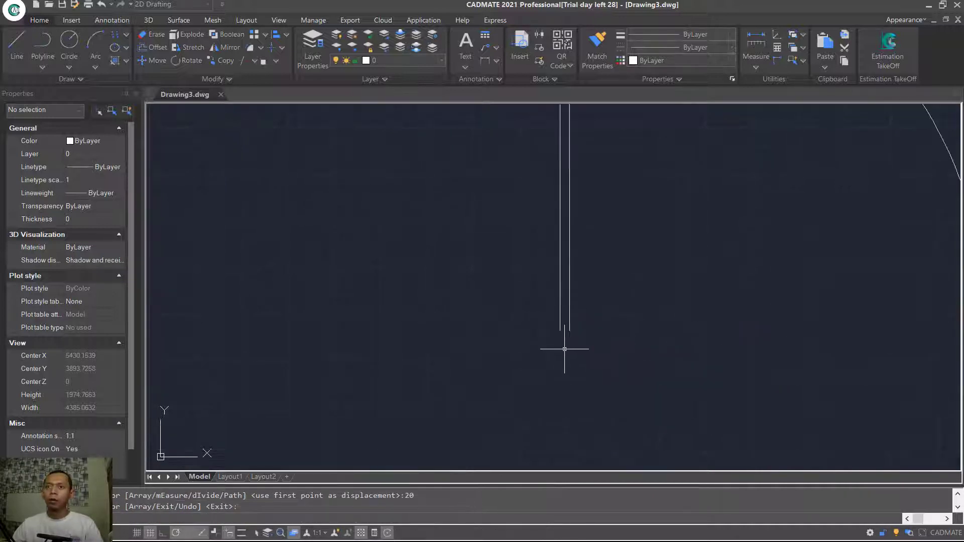
middle_drag(635, 337, 638, 310)
text(l)
key(Return)
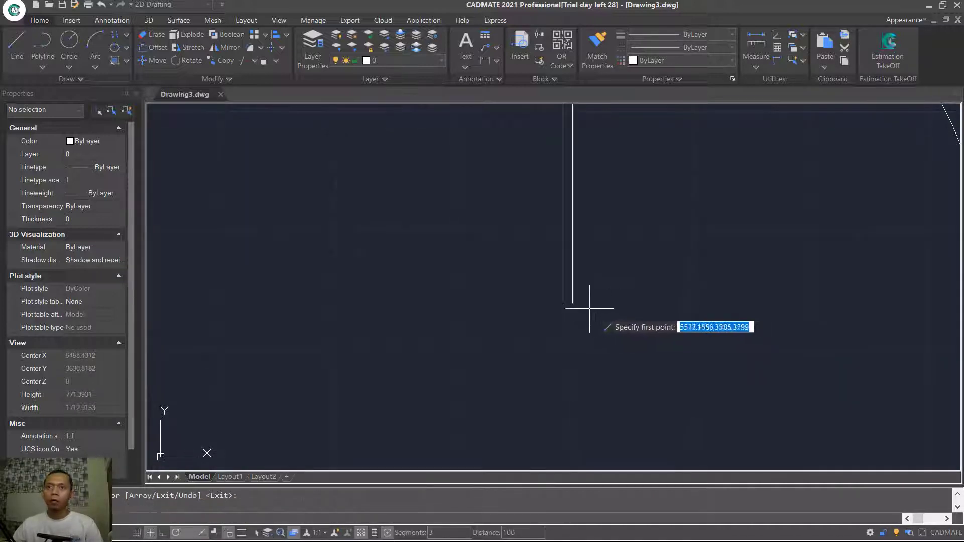
click(564, 303)
click(573, 302)
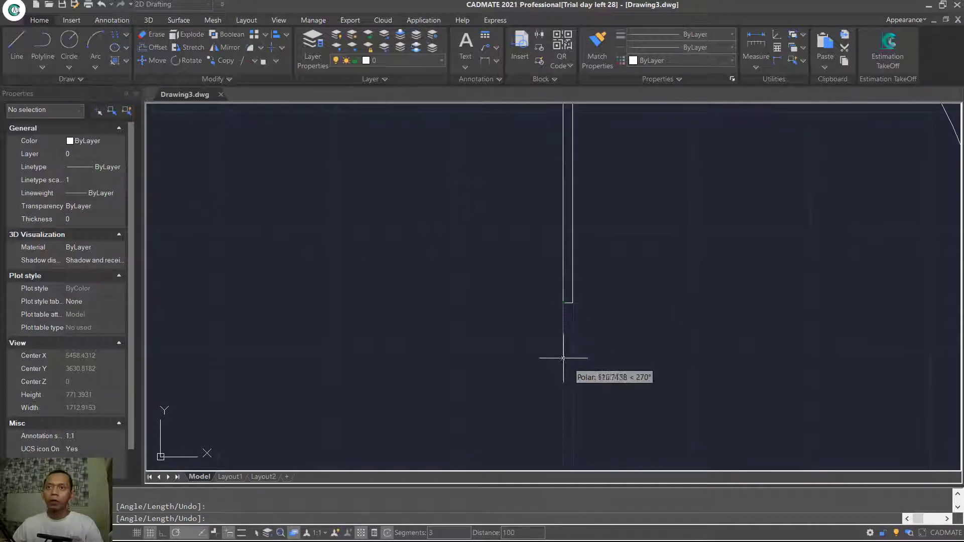
Draw a 40 by 150 door jamb rectangle down and to the left from the leaf's lower-left corner
key(Return)
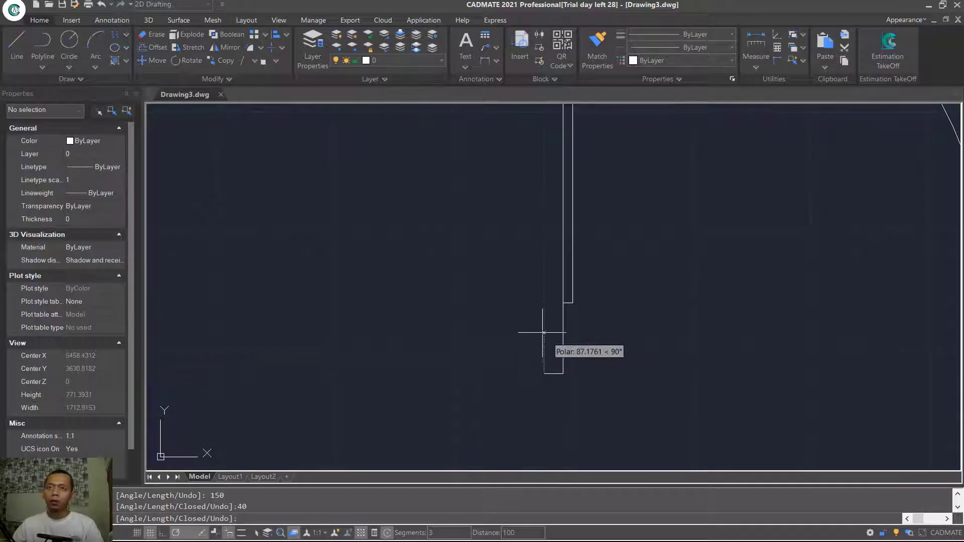
key(Return)
click(564, 303)
key(Return)
Copy the door jamb from its upper-left corner to the end of the swing arc
middle_drag(627, 373, 627, 348)
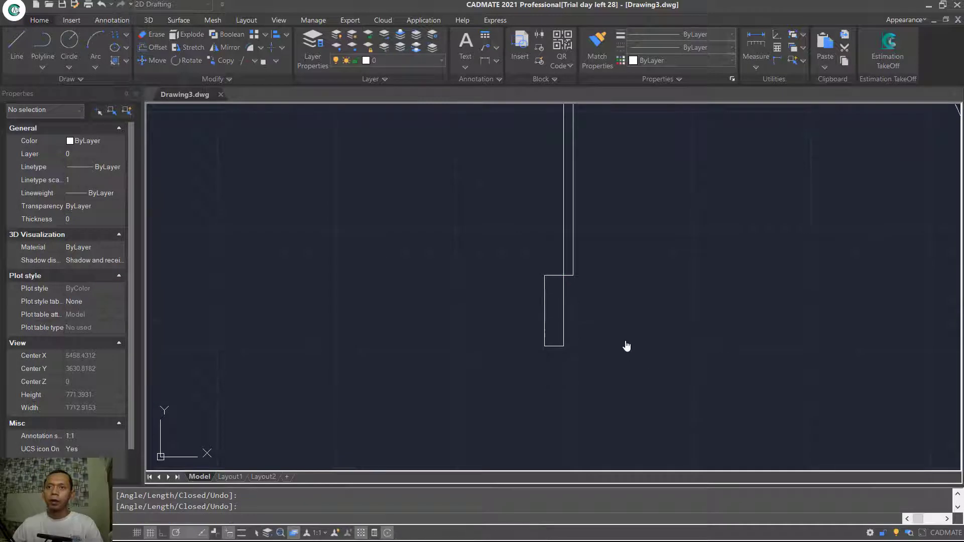
click(608, 365)
click(506, 319)
click(523, 254)
click(577, 389)
text(co)
key(Return)
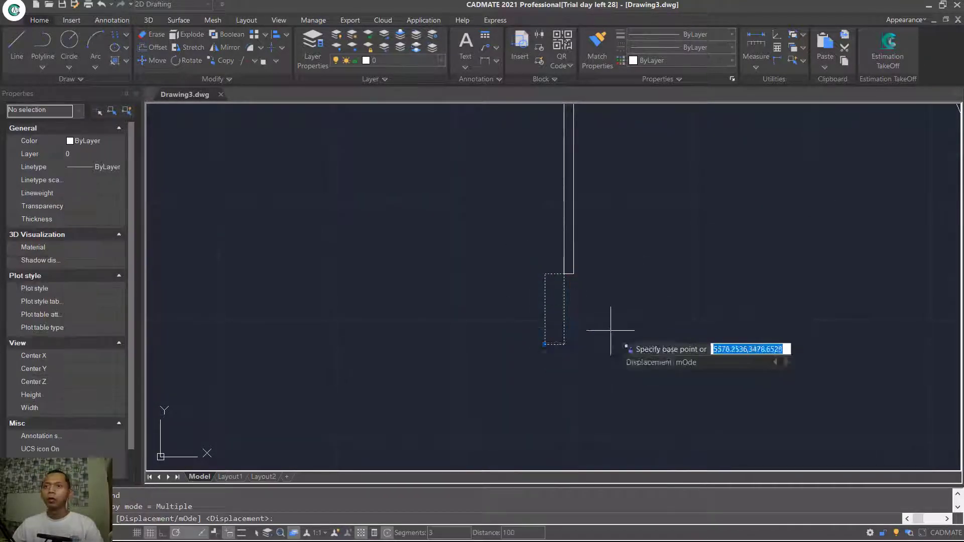
click(545, 274)
scroll(560, 340, down, 4)
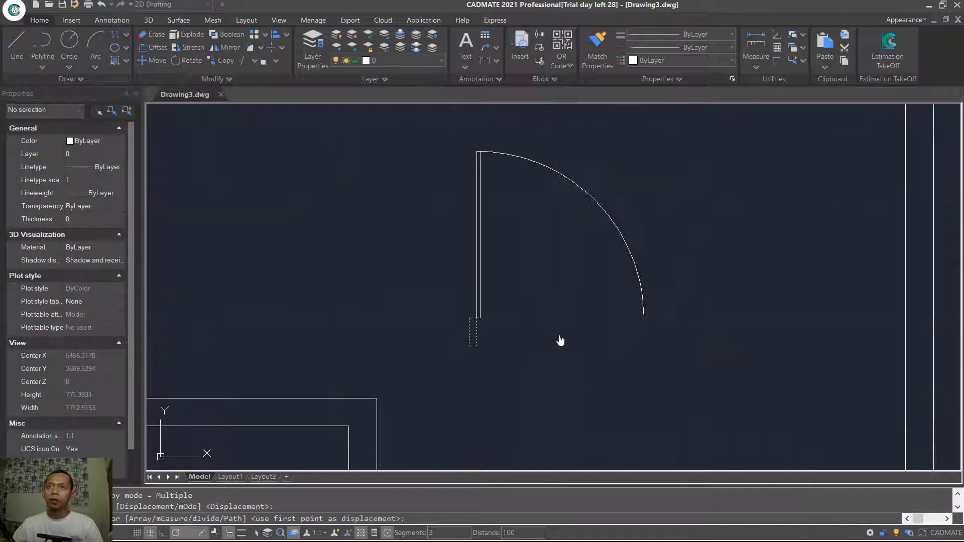
click(644, 318)
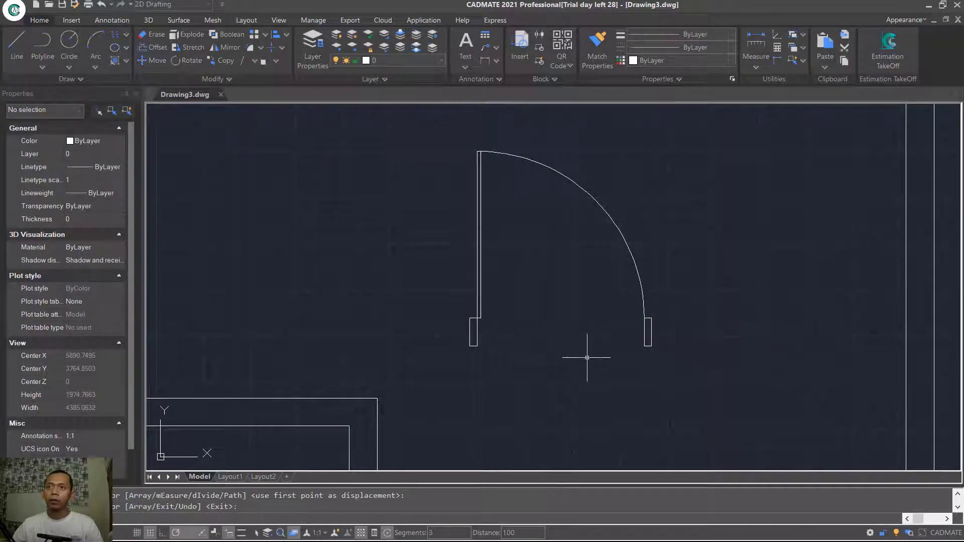
Group the door leaf, swing arc and both jambs into a single object
mouse_move(560, 337)
middle_down()
mouse_move(561, 351)
mouse_move(551, 320)
middle_up()
scroll(560, 317, down, 2)
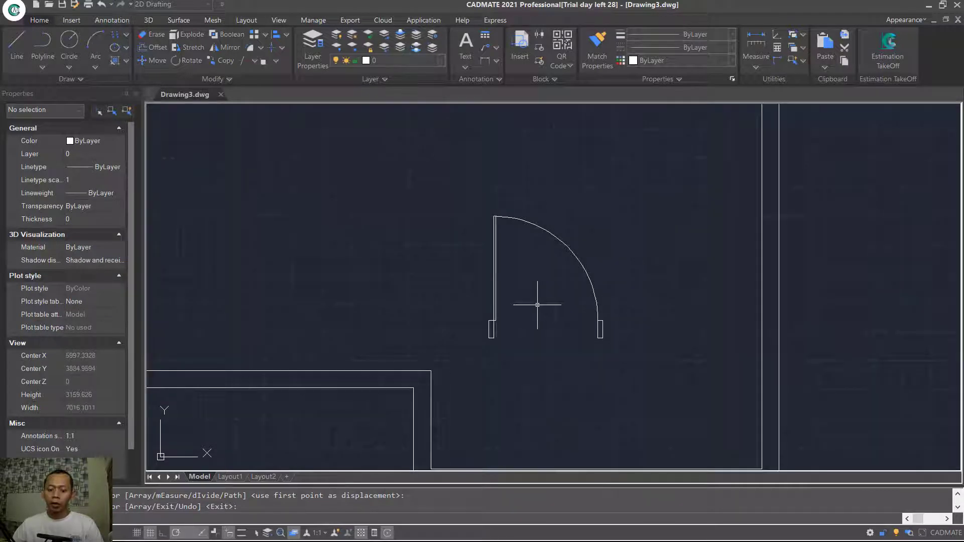
text(GRO)
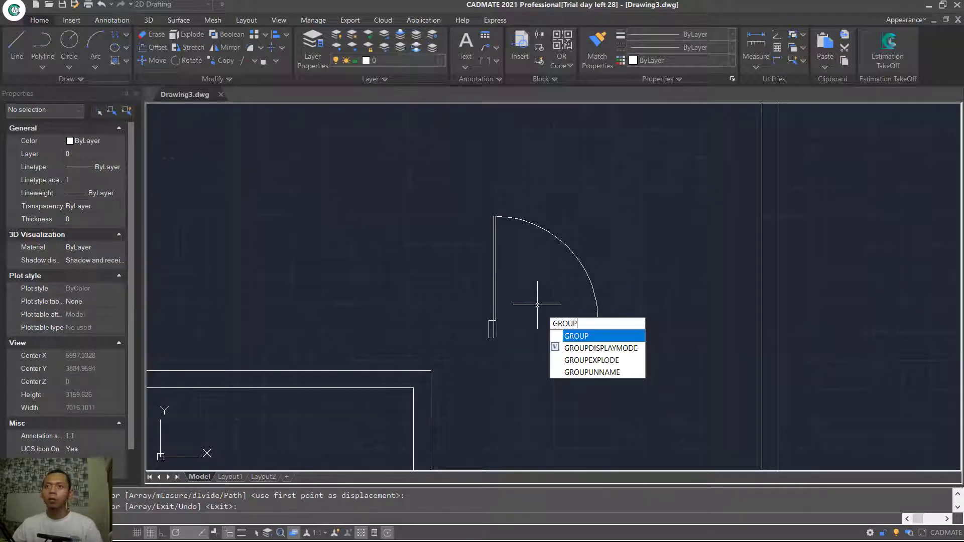
text(UP)
key(Return)
click(632, 191)
click(473, 360)
key(Return)
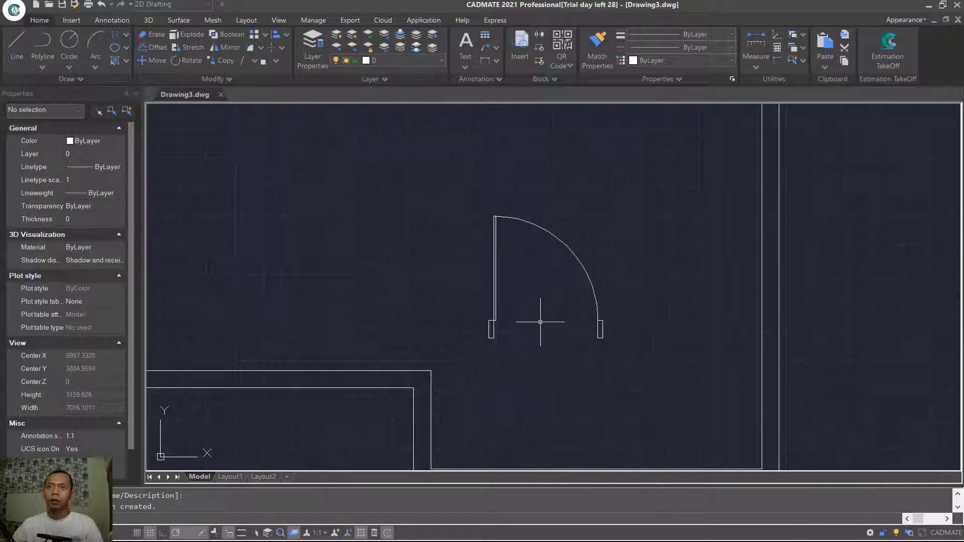
Set the colour of the grouped door to Color 24
click(587, 270)
click(553, 285)
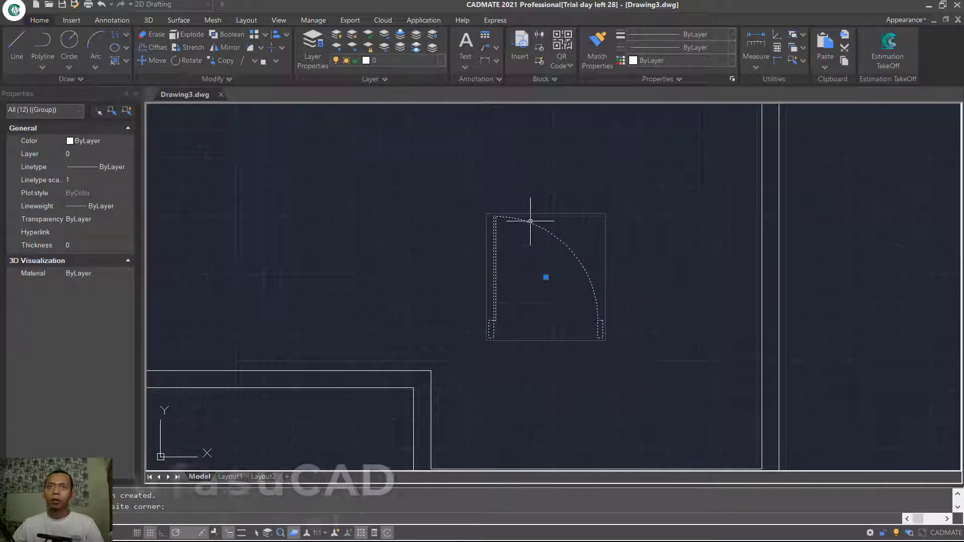
click(104, 141)
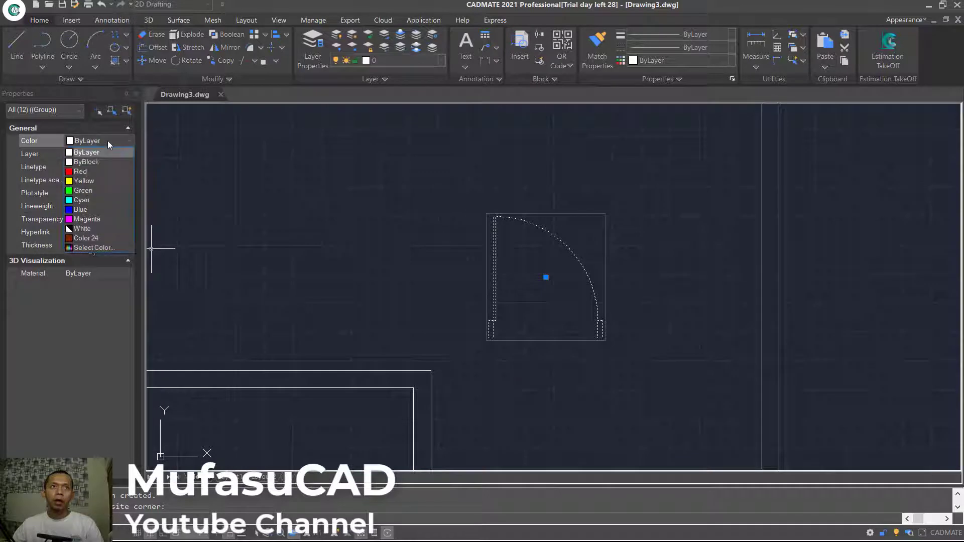
click(84, 239)
key(Escape)
scroll(577, 336, down, 4)
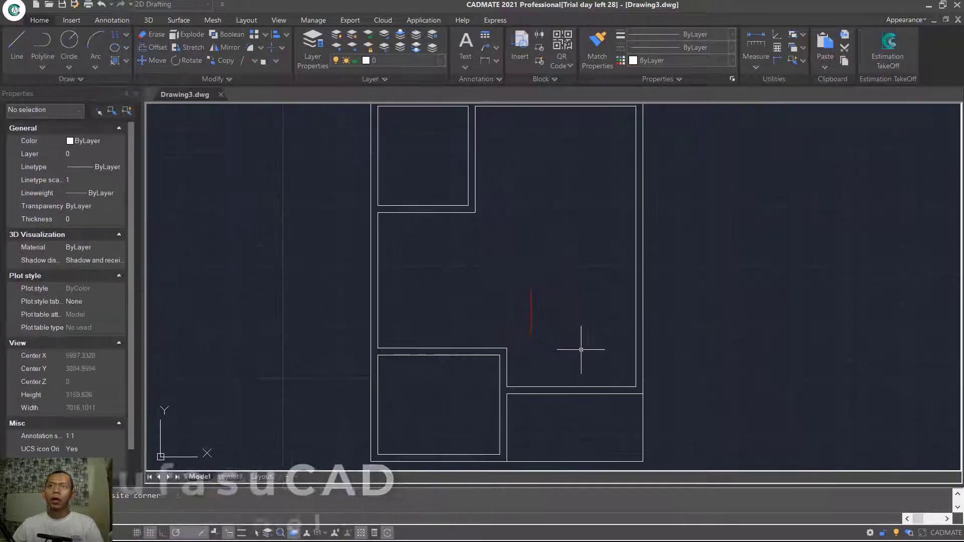
Select all the wall lines and change their colour to Cyan
click(716, 442)
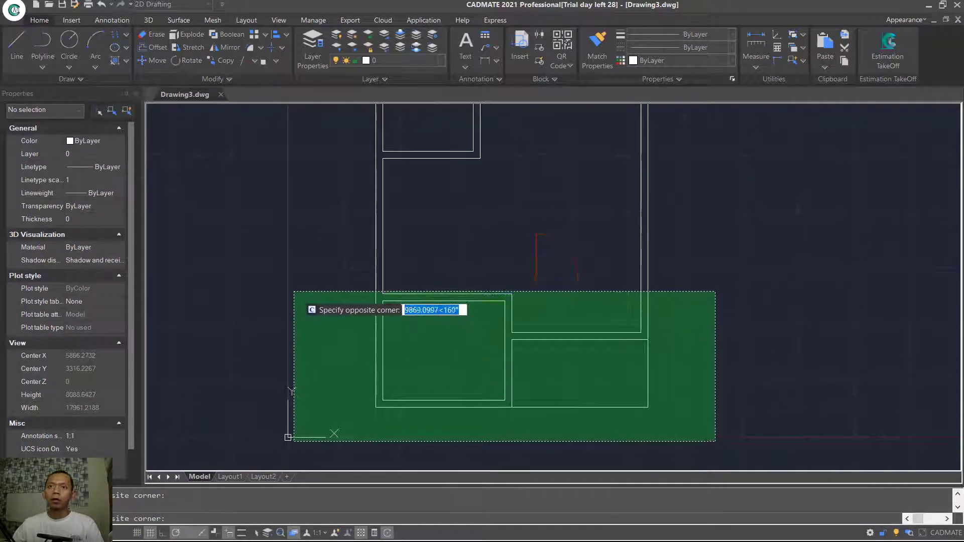
click(293, 291)
middle_drag(590, 261, 591, 347)
click(377, 274)
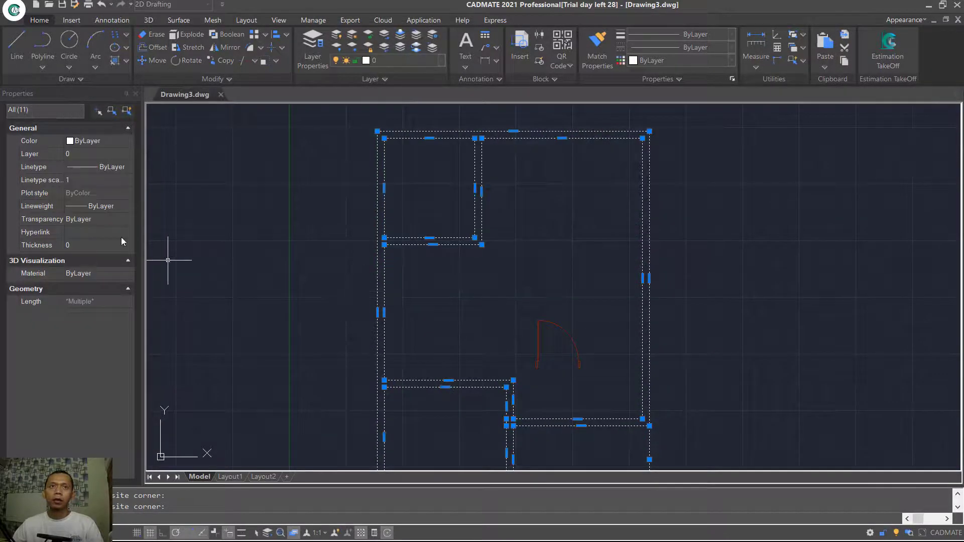
click(104, 141)
click(87, 200)
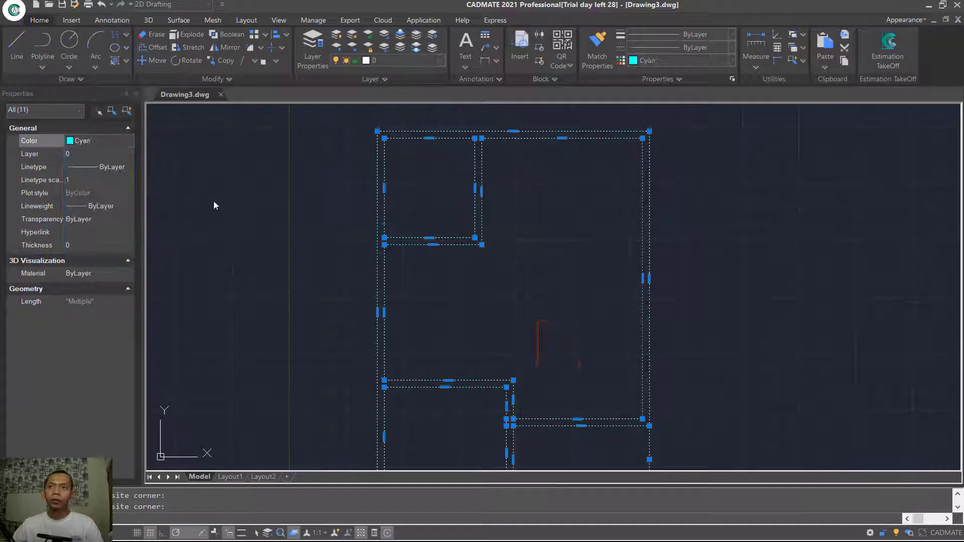
key(Escape)
Copy the door group by its jamb corner to the wall corner beside the lower-left room, at the entrance wall
middle_drag(514, 294, 514, 247)
middle_drag(554, 314, 542, 293)
scroll(541, 296, up, 1)
text(co)
key(Return)
click(575, 222)
click(508, 320)
key(Return)
scroll(506, 302, up, 3)
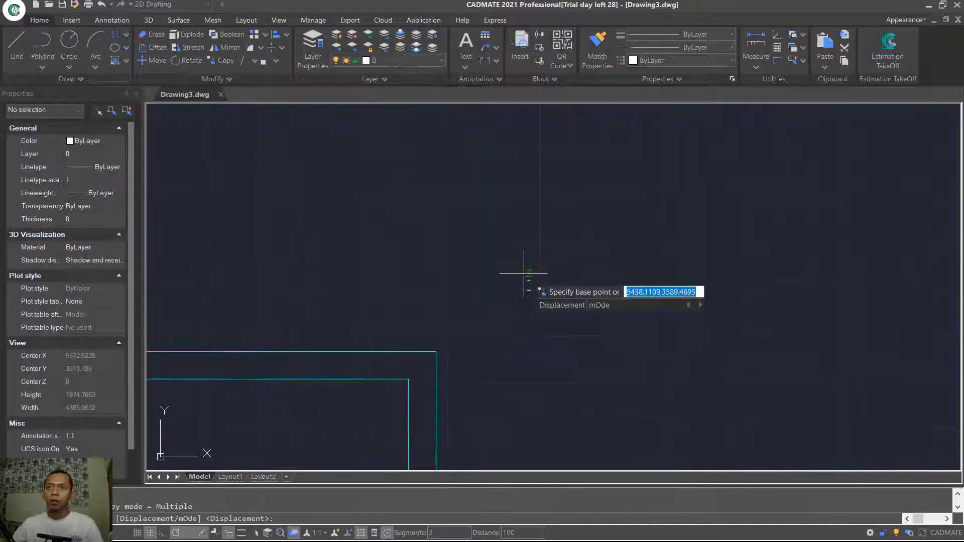
click(529, 271)
middle_drag(510, 301, 530, 181)
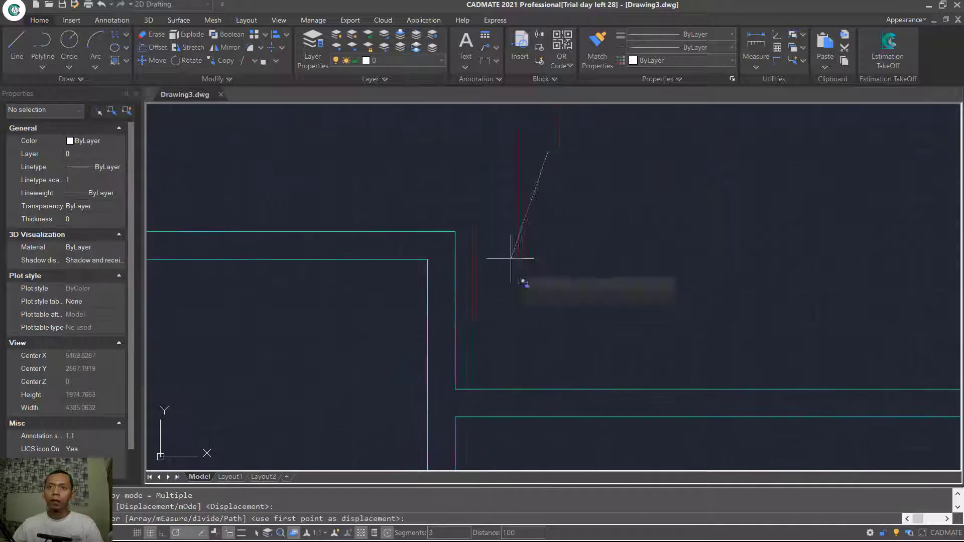
click(455, 389)
scroll(598, 345, down, 4)
Trim both wall lines inside the entrance door's opening
text(tr)
key(Return)
key(Return)
click(585, 327)
click(566, 378)
Copy the loose door group to a free spot up and to the left, below the upper-left room
key(Return)
middle_drag(671, 239, 673, 291)
text(c)
key(Return)
click(678, 241)
click(591, 312)
key(Return)
click(602, 284)
click(466, 187)
Rotate the new door copy 90 degrees so its leaf lies horizontally
key(Return)
middle_drag(581, 212, 582, 294)
text(ro)
key(Return)
click(538, 225)
click(435, 323)
key(Return)
click(488, 282)
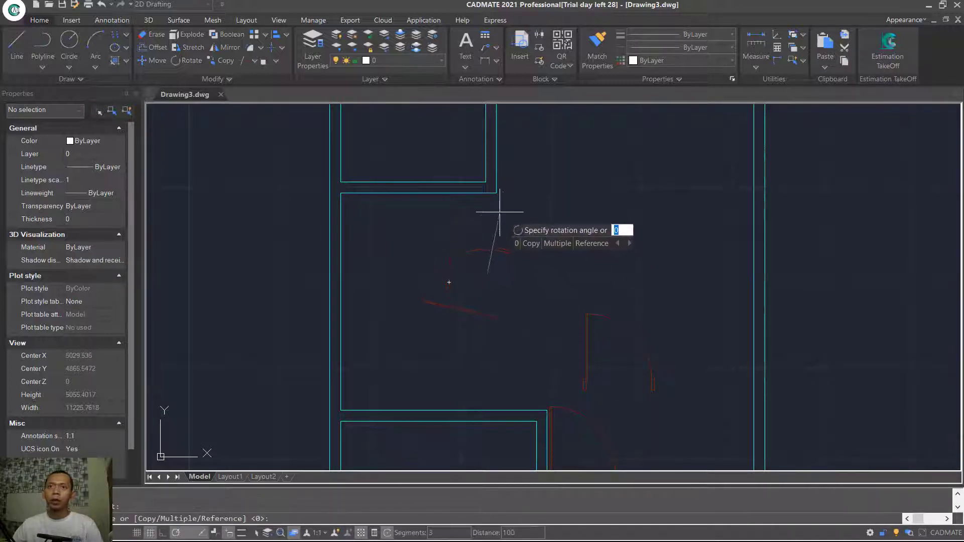
middle_drag(527, 270, 530, 324)
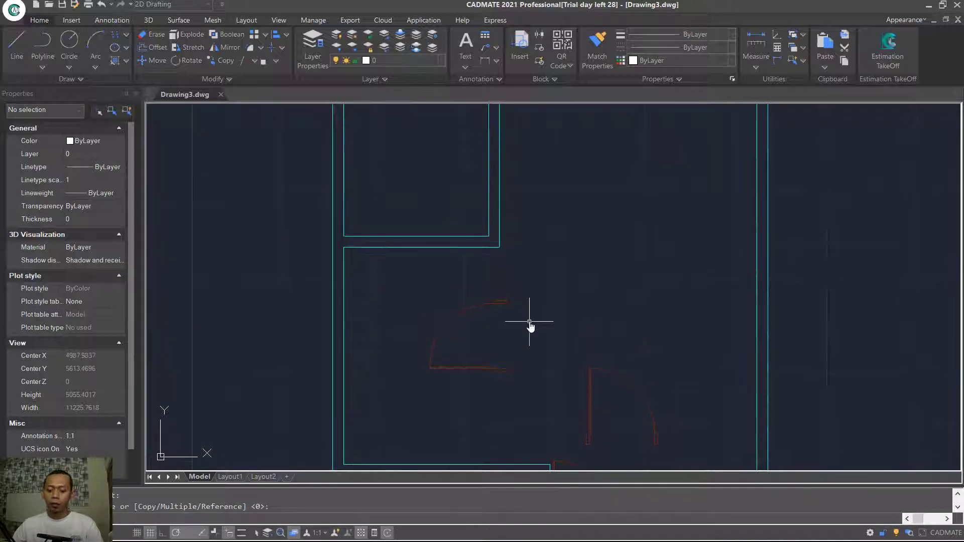
key(Escape)
Move the rotated door by its jamb corner into the upper-left room's vertical wall, near its lower corner
text(m)
key(Return)
click(536, 279)
click(446, 398)
key(Return)
scroll(488, 399, up, 2)
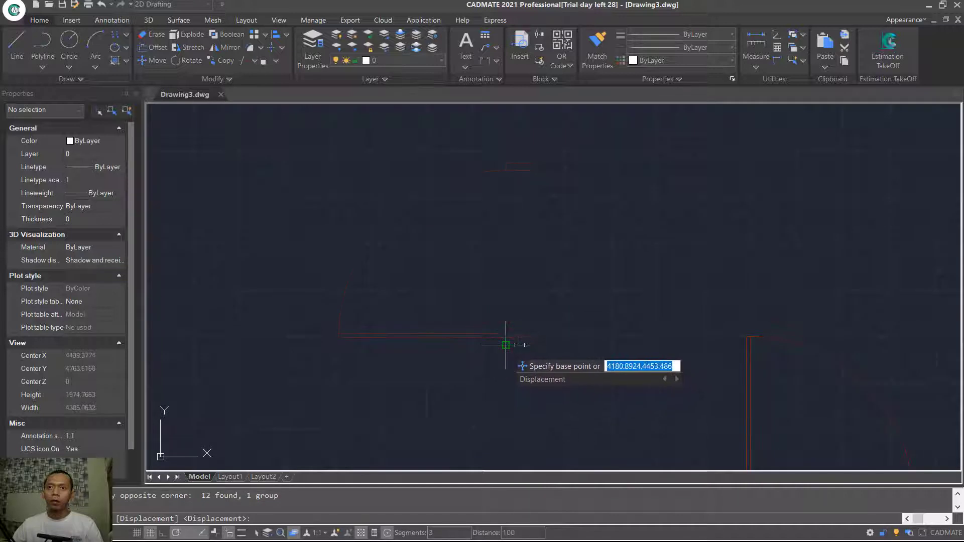
click(505, 345)
scroll(545, 206, down, 4)
middle_drag(545, 207, 526, 301)
Trim the wall lines inside the upper-left room's door opening
text(tr)
key(Return)
key(Return)
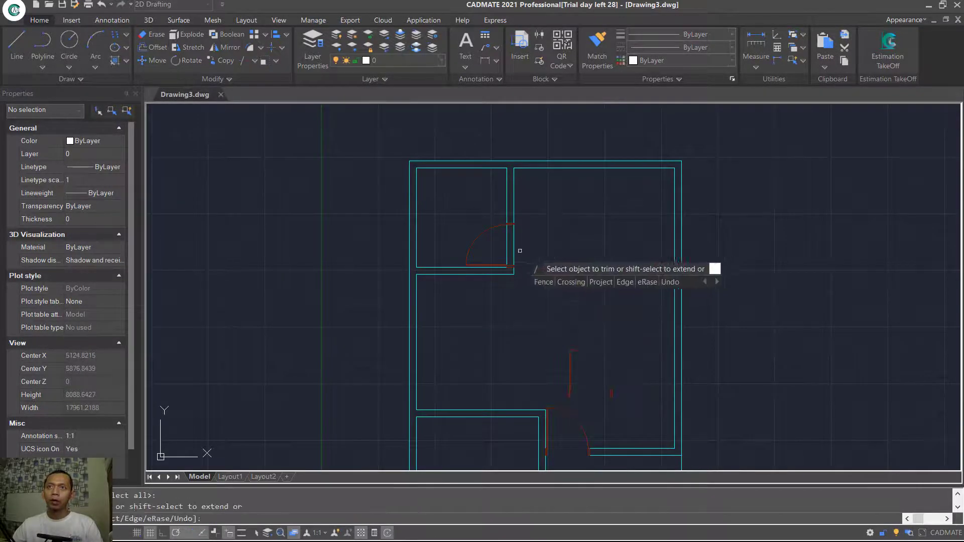
click(506, 242)
middle_drag(553, 323, 532, 243)
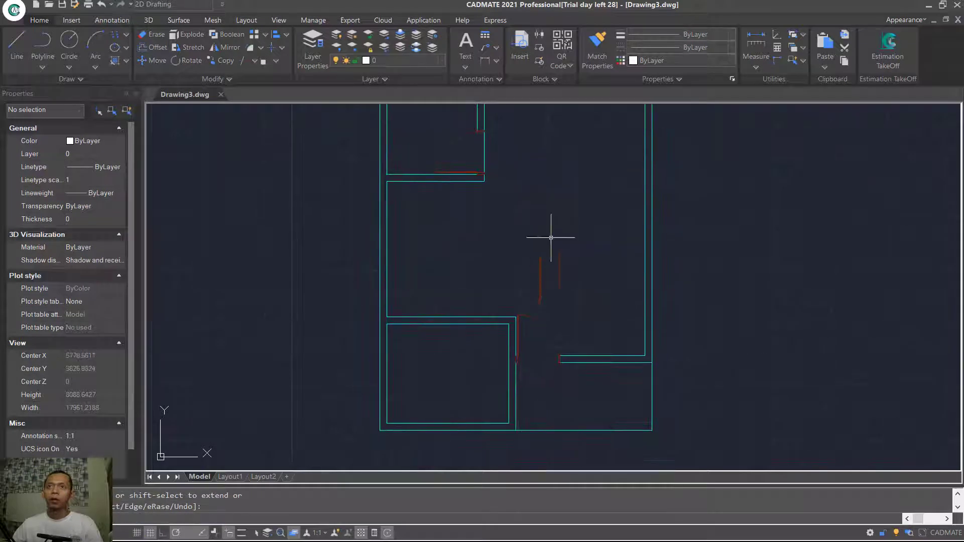
Rotate the remaining loose door 180 degrees
text(ro)
key(Return)
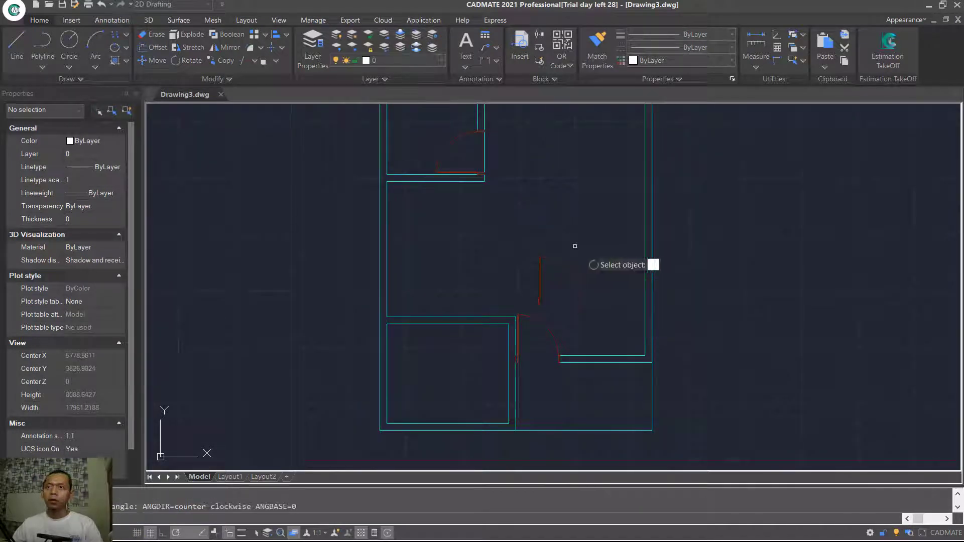
click(586, 245)
click(536, 294)
key(Return)
click(540, 297)
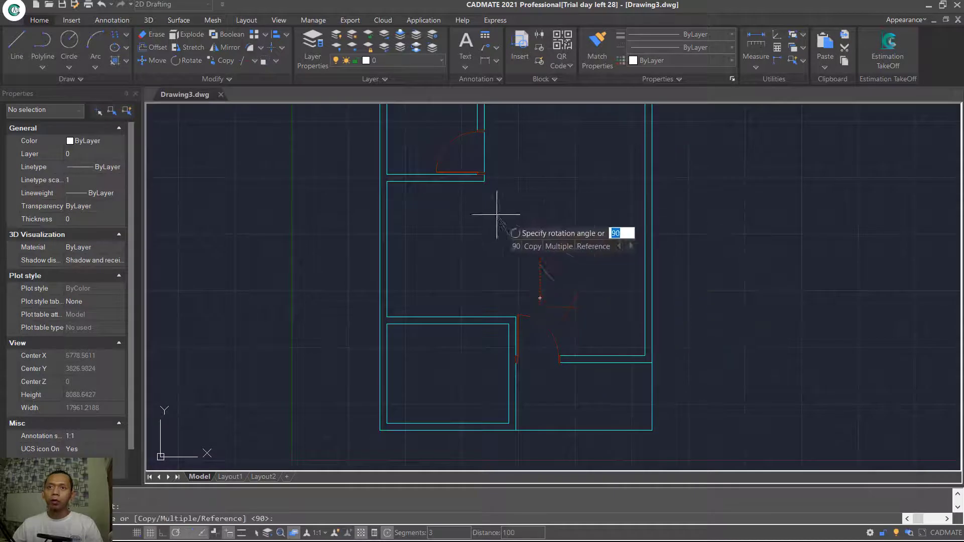
click(482, 286)
Move the rotated door by its jamb corner to the inner corner of the lower-left room's upper wall
scroll(588, 306, up, 1)
text(m)
key(Return)
click(597, 245)
click(548, 295)
key(Return)
scroll(575, 242, up, 2)
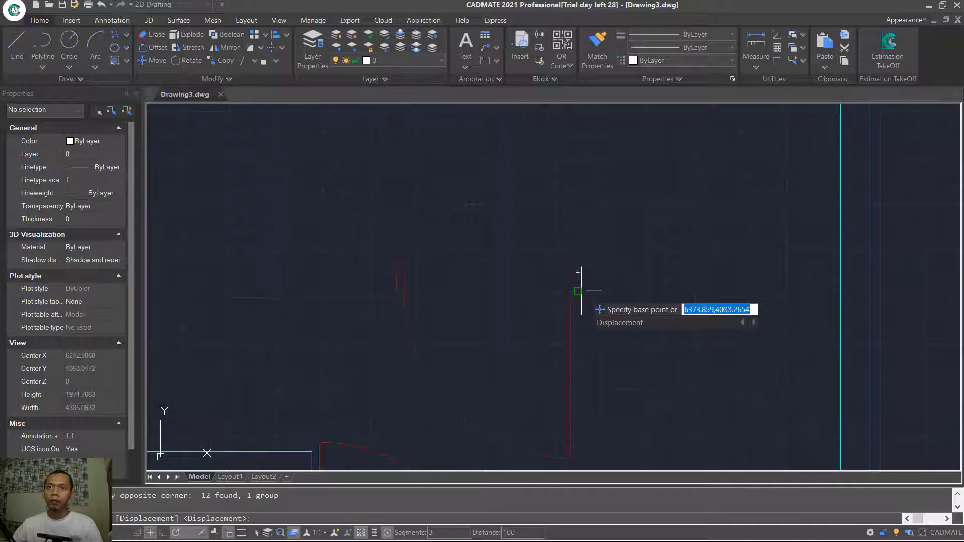
click(578, 291)
scroll(577, 303, down, 2)
middle_drag(520, 346, 543, 269)
scroll(480, 329, up, 2)
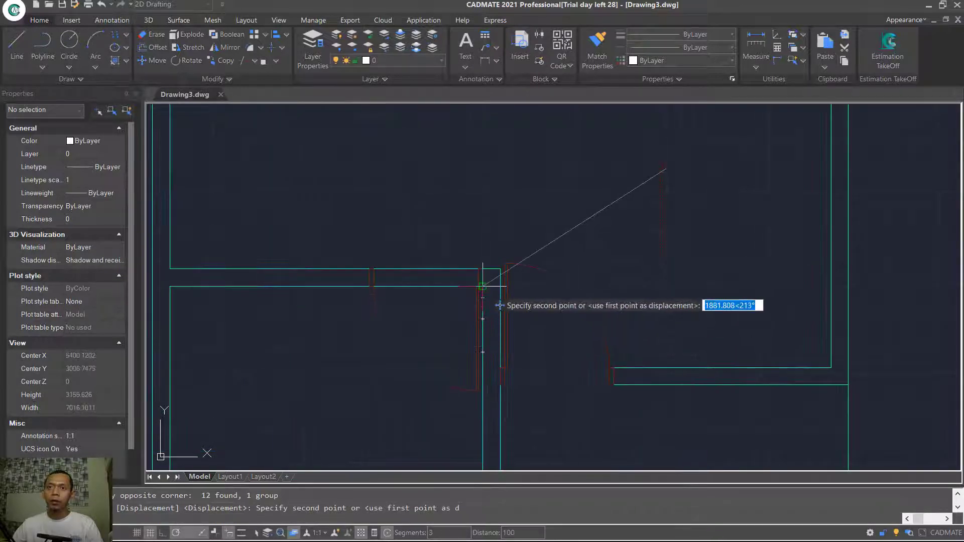
click(561, 219)
Trim both upper wall lines inside the lower-left room's door opening
text(tr)
key(Return)
key(Return)
click(459, 252)
click(427, 308)
key(Escape)
scroll(624, 231, down, 6)
middle_drag(624, 232, 558, 308)
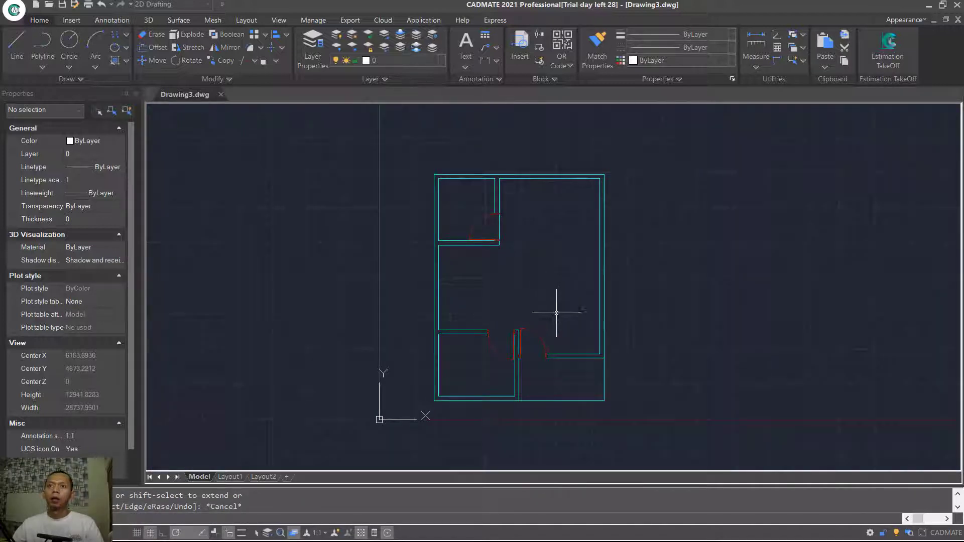
Draw a 1300 by 150 window rectangle in the open area of the main room
scroll(550, 301, up, 2)
scroll(503, 301, up, 2)
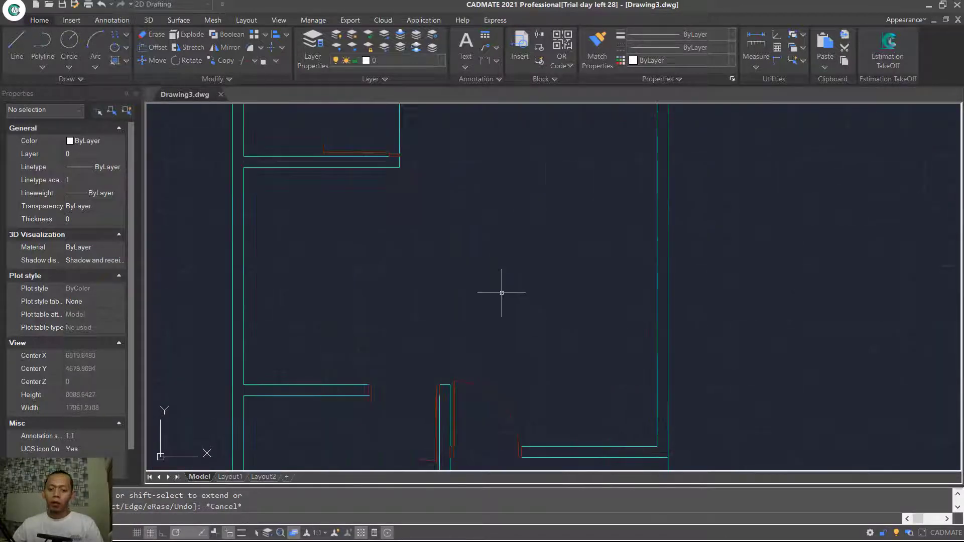
text(REC)
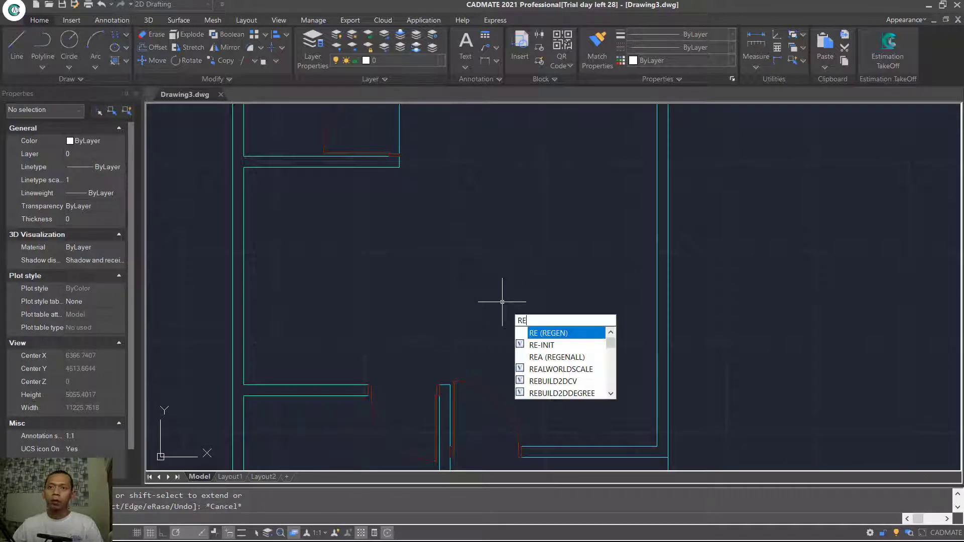
key(Return)
click(430, 258)
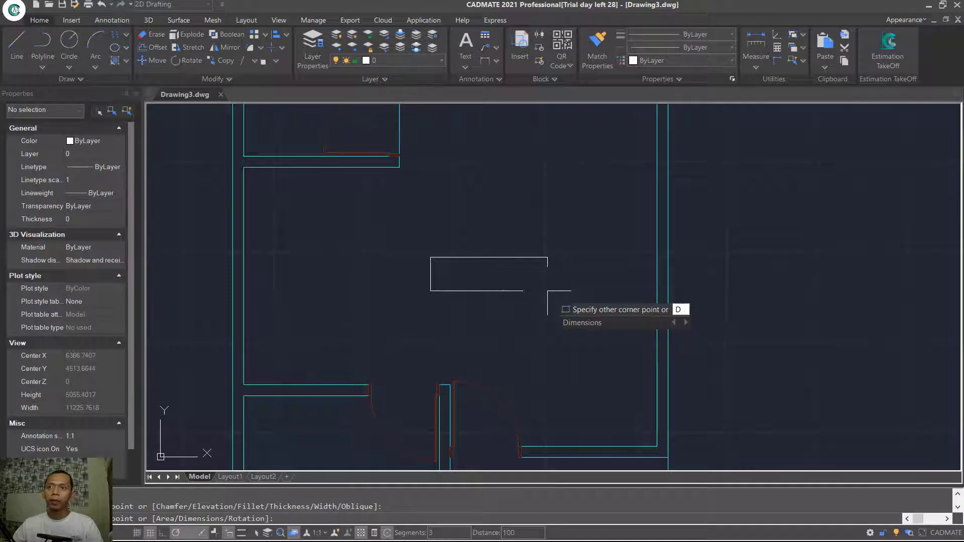
text(D)
key(Return)
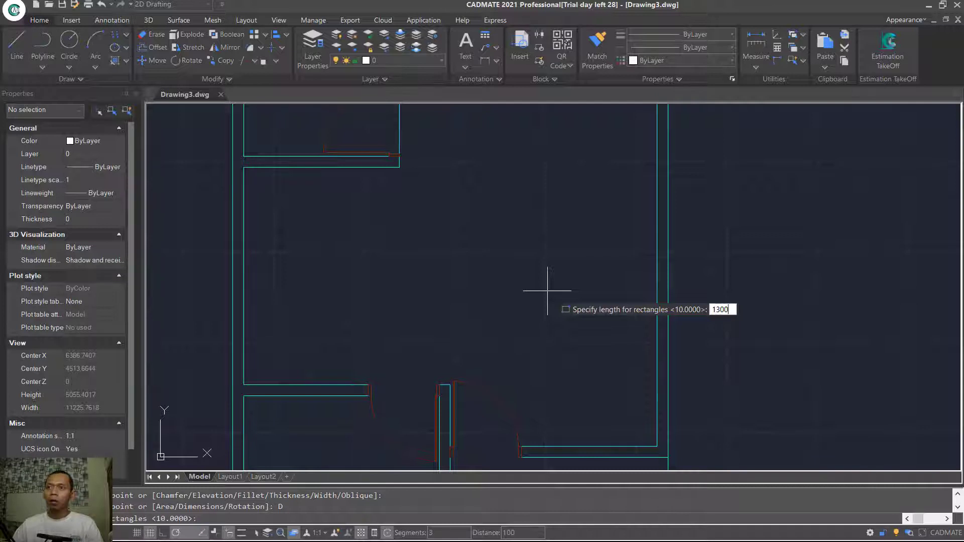
key(Return)
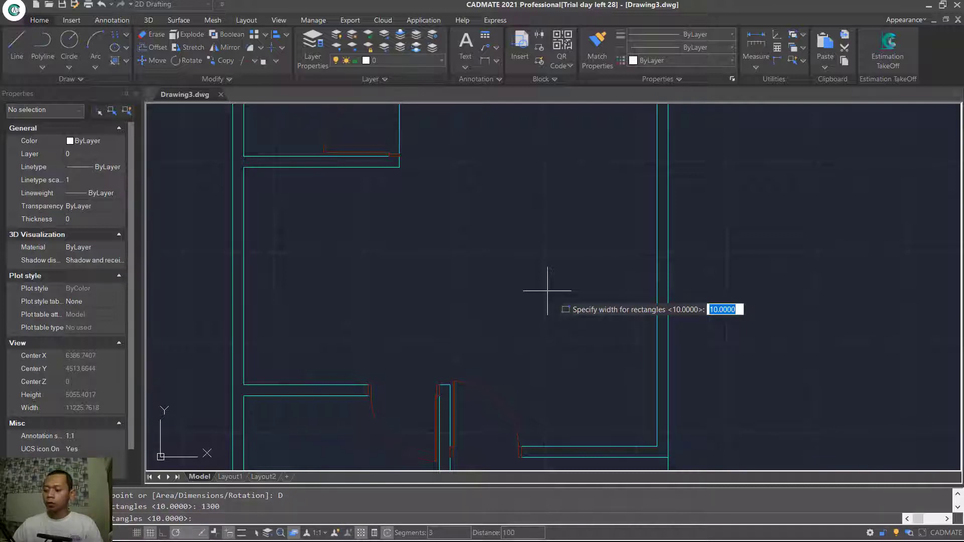
key(Return)
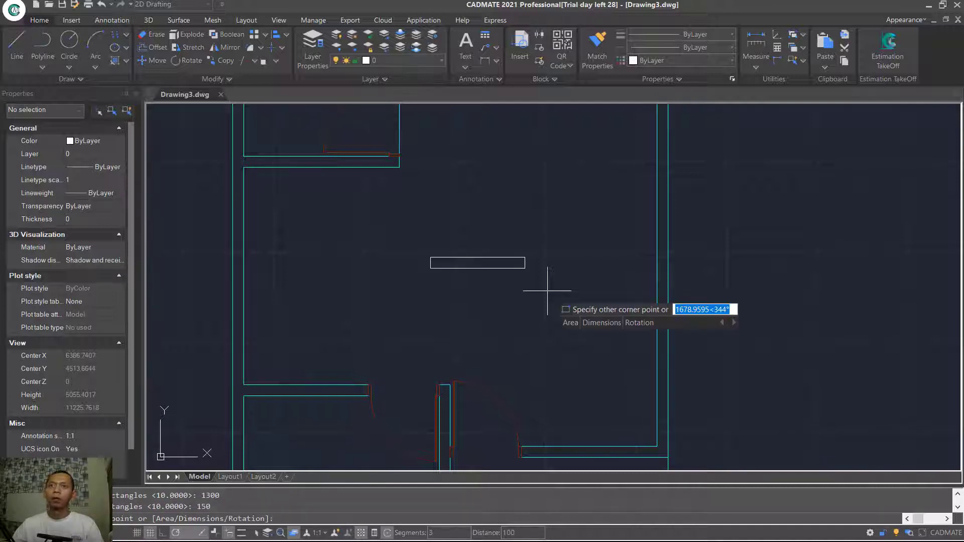
click(547, 290)
Draw a horizontal centre line between the midpoints of the window rectangle's short sides
scroll(493, 258, up, 4)
text(l)
key(Return)
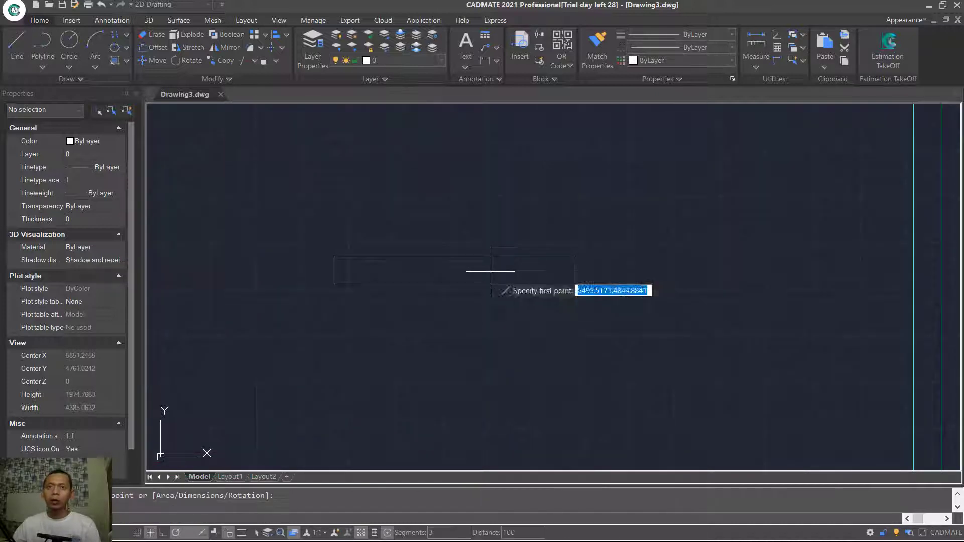
click(334, 270)
click(575, 270)
key(Return)
Copy the window's centre line a short distance straight down, inside the rectangle's lower half
text(co)
key(Return)
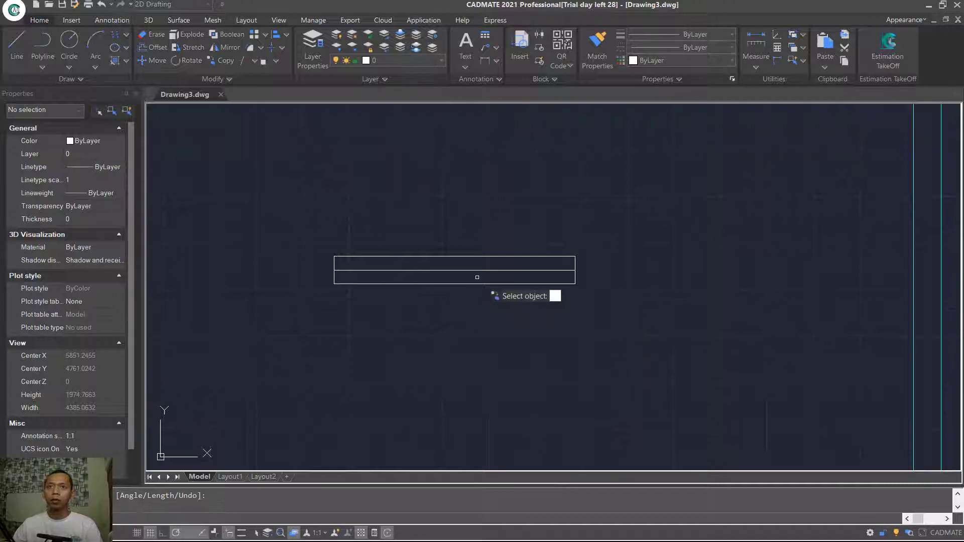
click(481, 270)
key(Return)
click(652, 245)
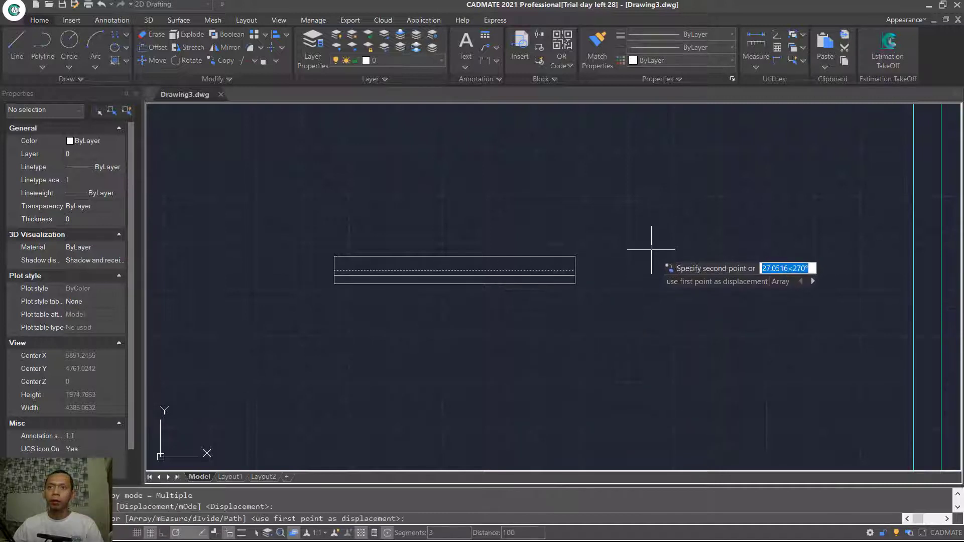
click(652, 251)
key(Escape)
Group the window rectangle and its two inner lines into a single object
scroll(545, 326, down, 1)
middle_drag(544, 325, 562, 280)
text(GROU)
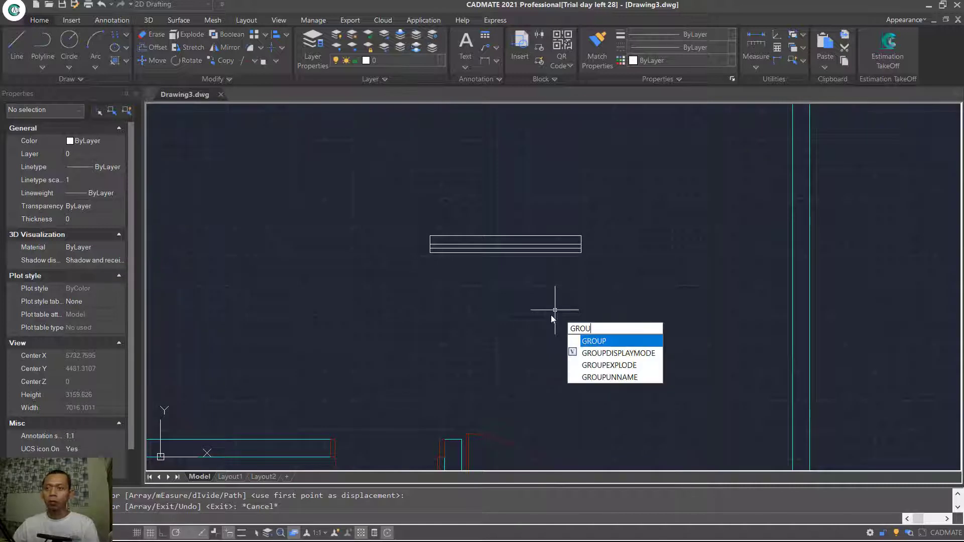
text(P)
key(Return)
click(622, 199)
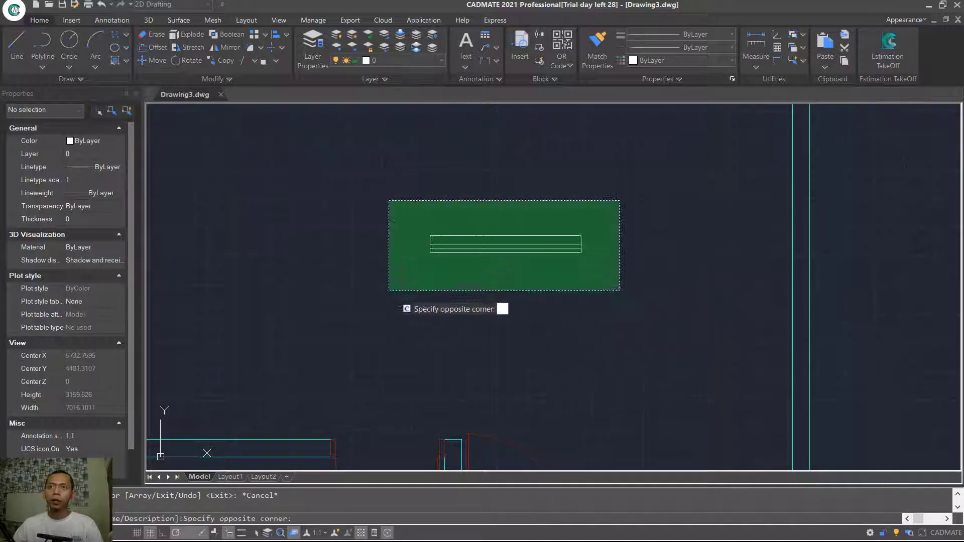
click(421, 285)
key(Return)
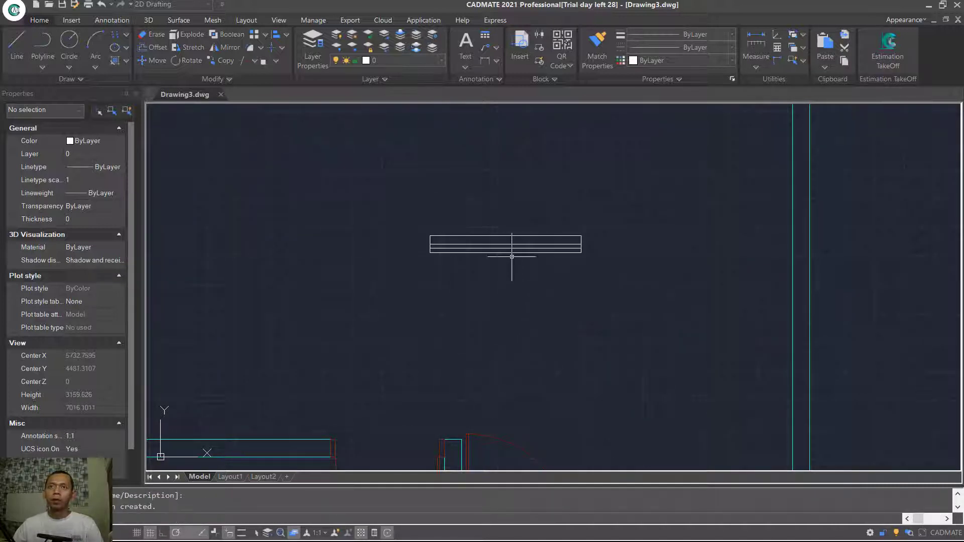
Set the colour of the grouped window to Color 24
click(502, 245)
click(101, 141)
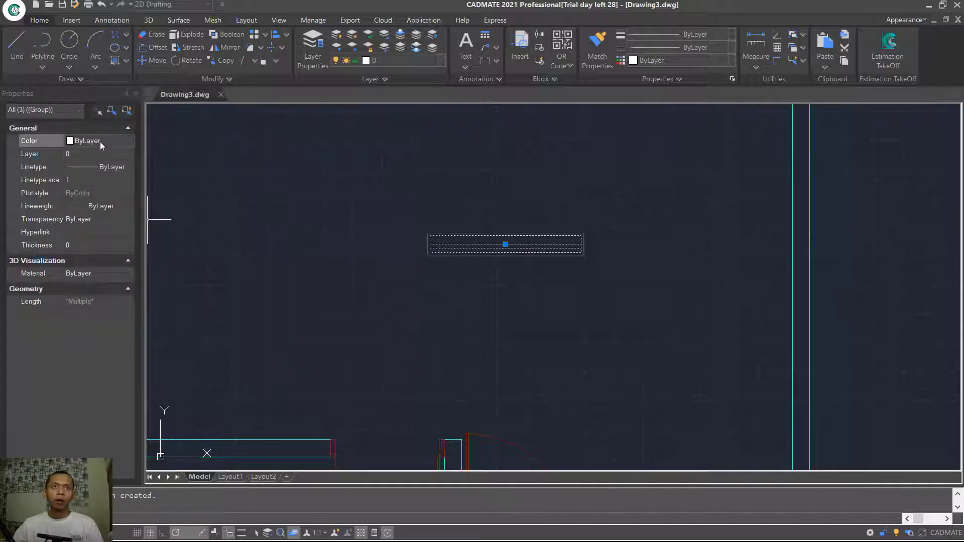
click(101, 141)
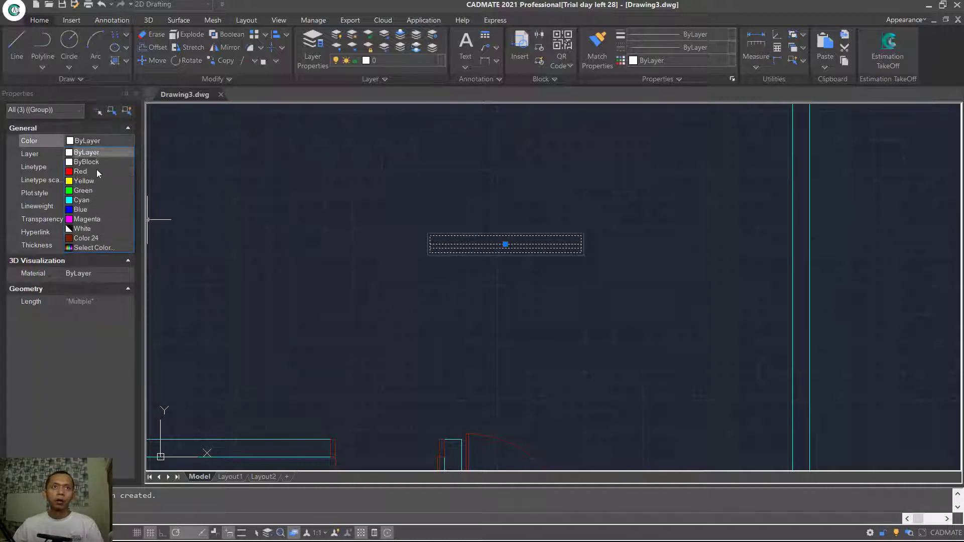
click(110, 237)
key(Escape)
scroll(549, 308, down, 3)
Copy the window from its centre into the entrance wall's middle and into the lower-left room's bottom wall
middle_drag(549, 308, 553, 252)
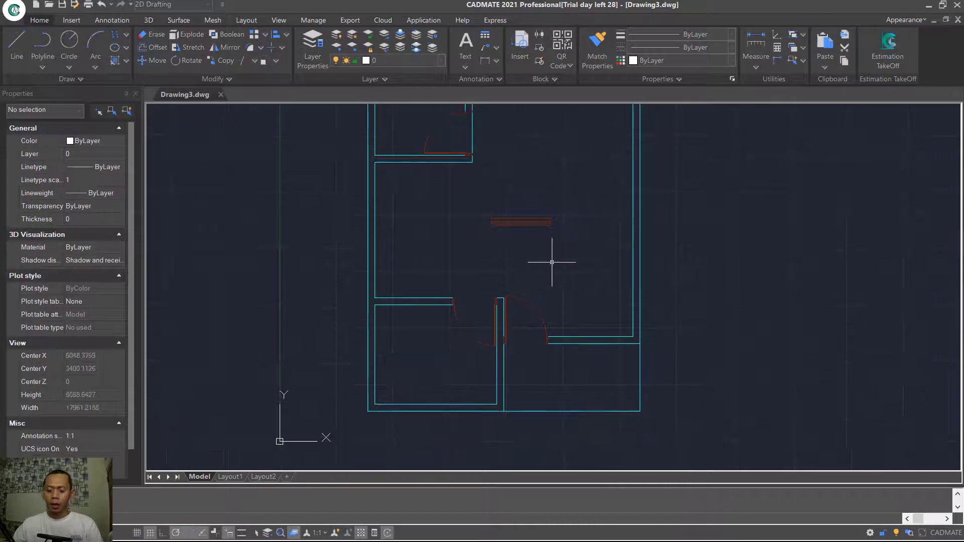
text(co)
key(Return)
click(555, 182)
click(495, 254)
key(Return)
click(521, 221)
click(589, 337)
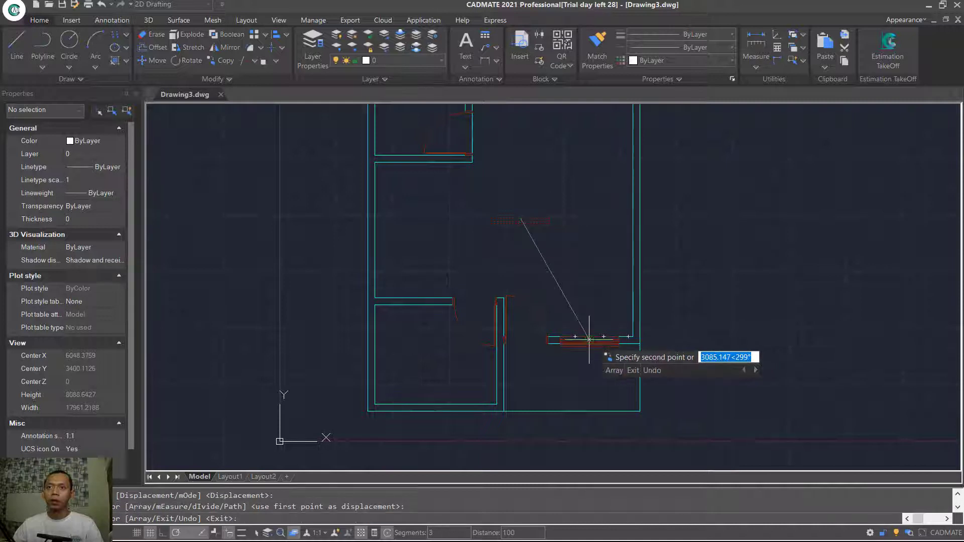
mouse_move(540, 196)
middle_down()
mouse_move(522, 287)
mouse_move(528, 230)
middle_up()
key(Escape)
Rotate the loose window group in the main room to a vertical orientation
text(RO)
key(Return)
click(549, 216)
click(484, 280)
key(Return)
click(499, 277)
click(495, 305)
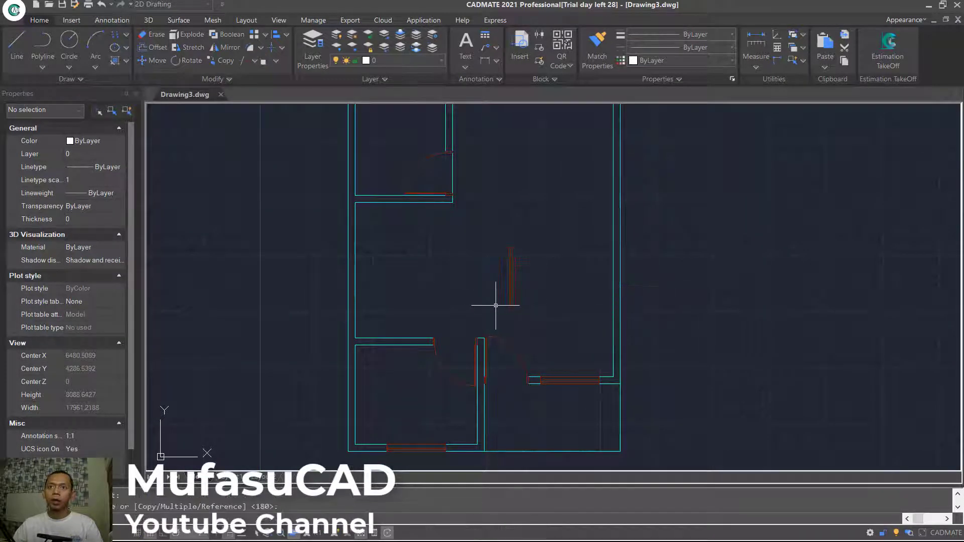
Move the vertical window group by its centre into the left outer wall between the two partitions
text(m)
key(Return)
click(573, 240)
click(510, 268)
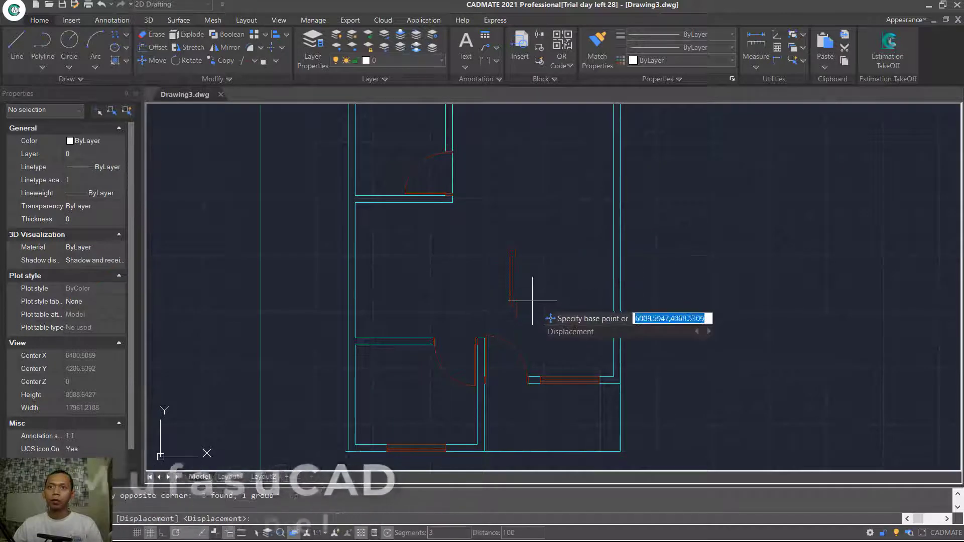
click(512, 276)
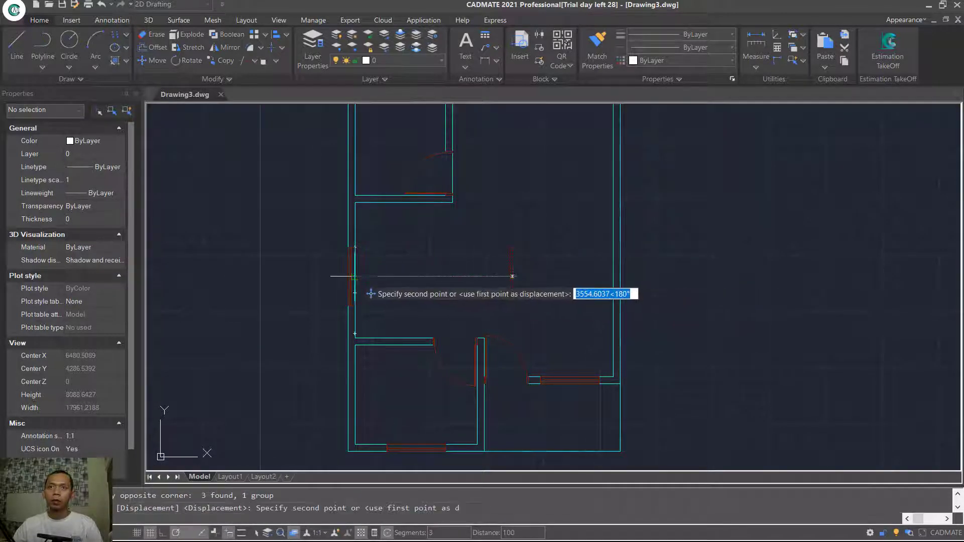
click(356, 270)
Set up an ANSI31 hatch in yellow with a scale of 25
scroll(503, 252, down, 3)
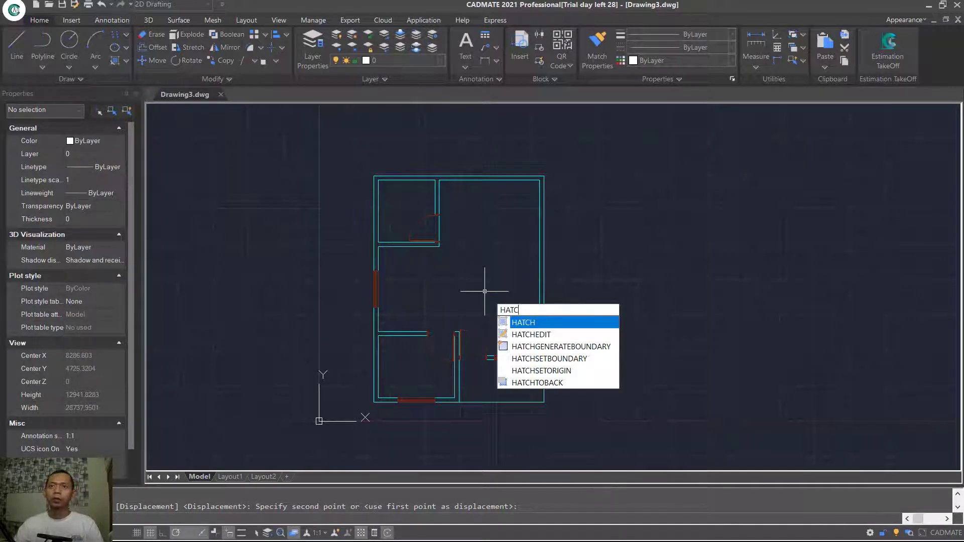
key(Return)
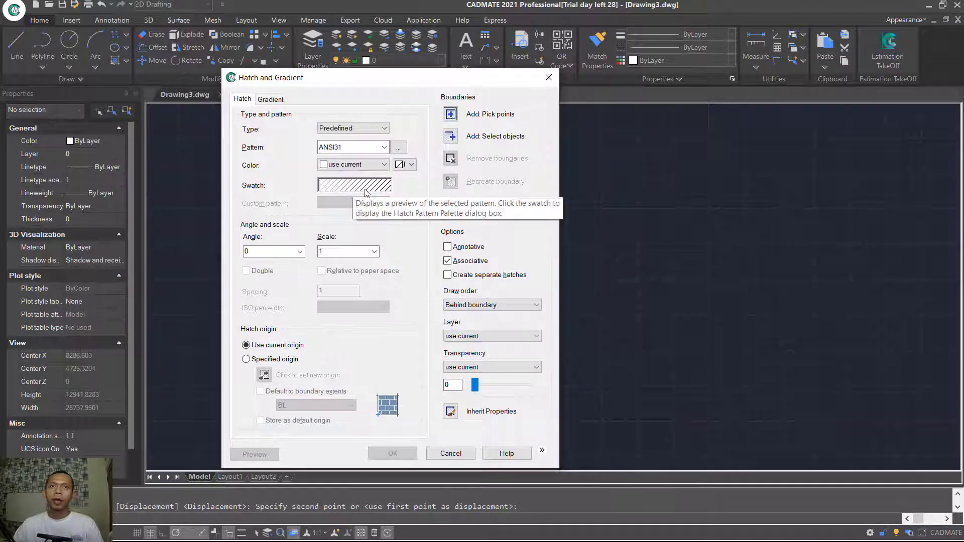
click(360, 166)
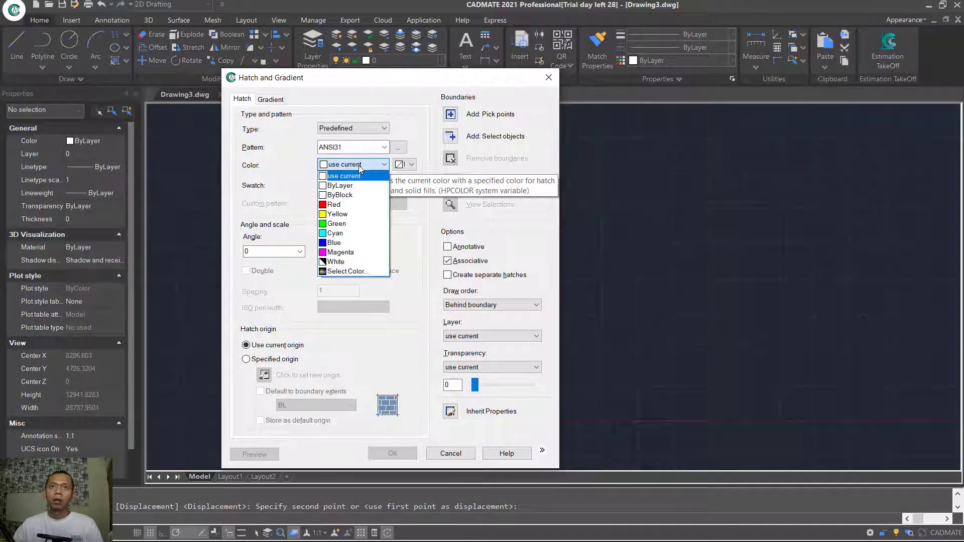
click(347, 214)
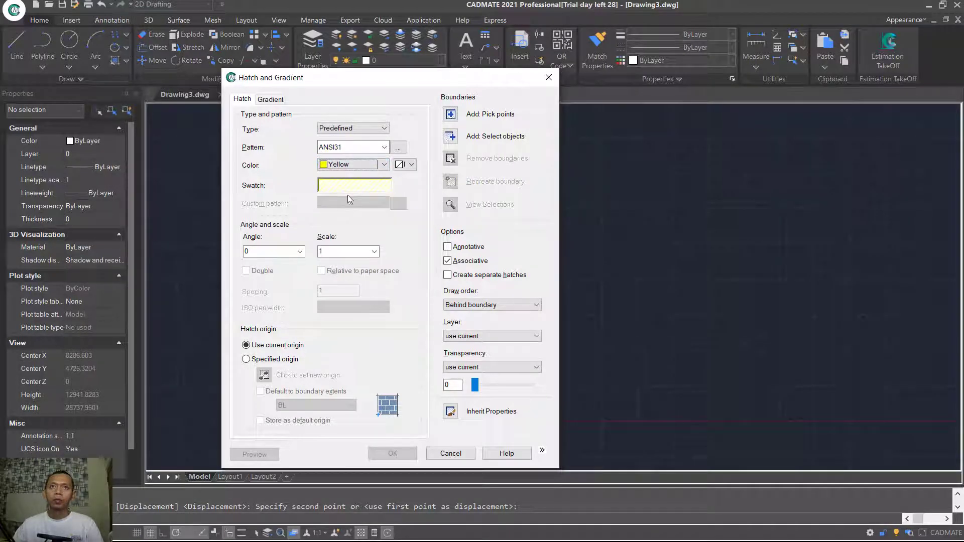
click(349, 252)
text(25)
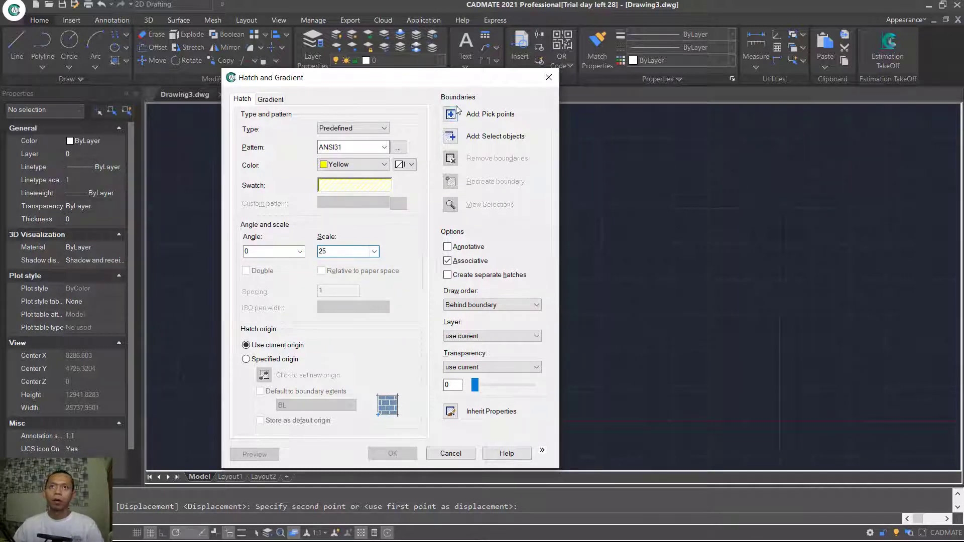
Hatch the interiors of all the outer walls and partitions, including the short entrance wall segment, previewing the result before accepting
click(451, 114)
click(481, 178)
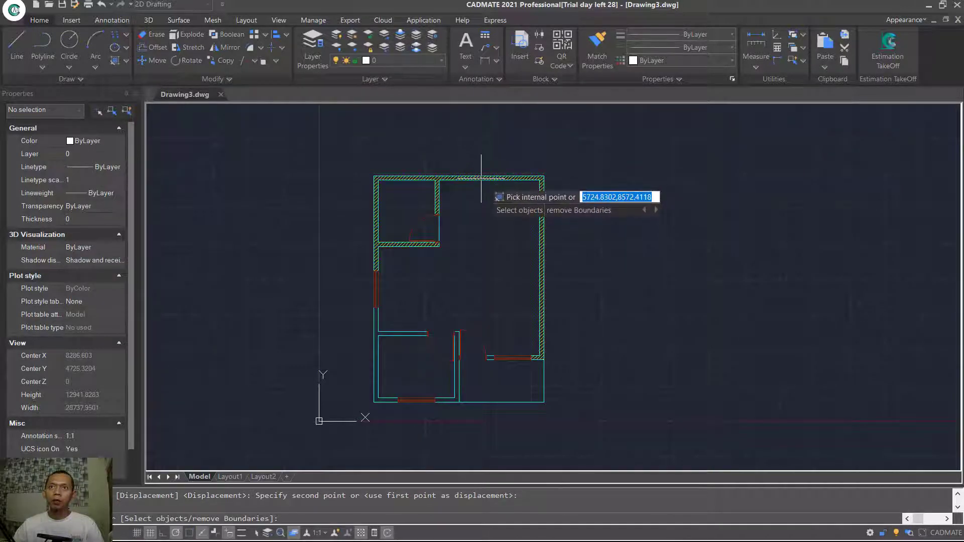
click(389, 333)
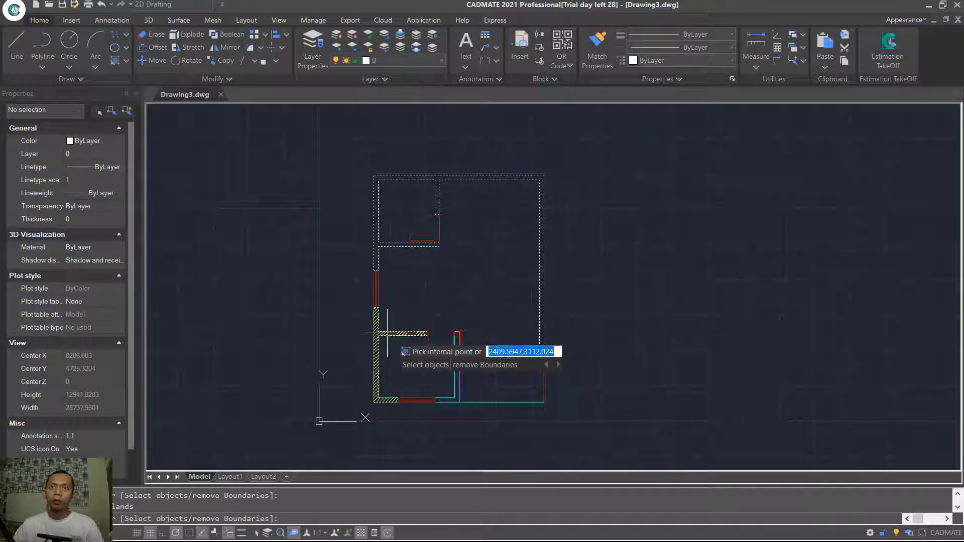
click(456, 381)
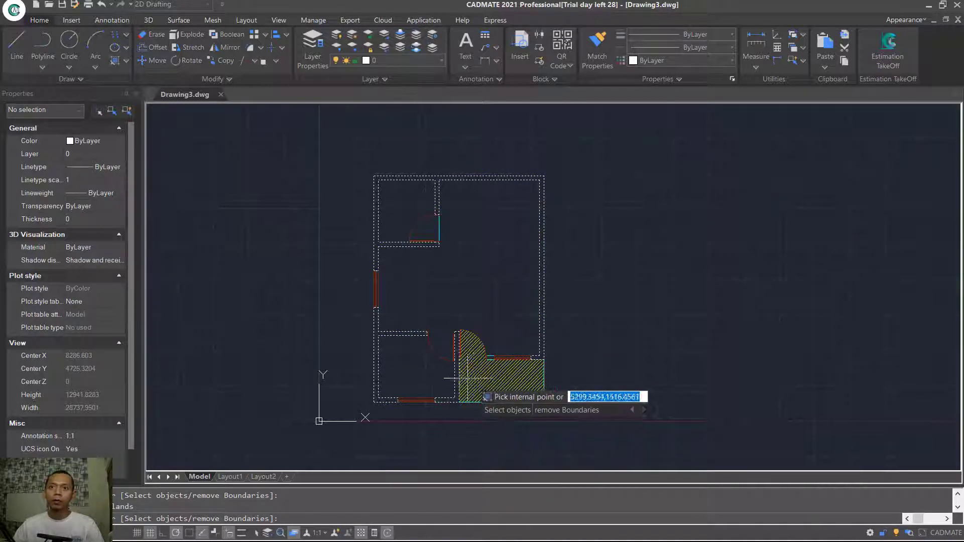
click(492, 358)
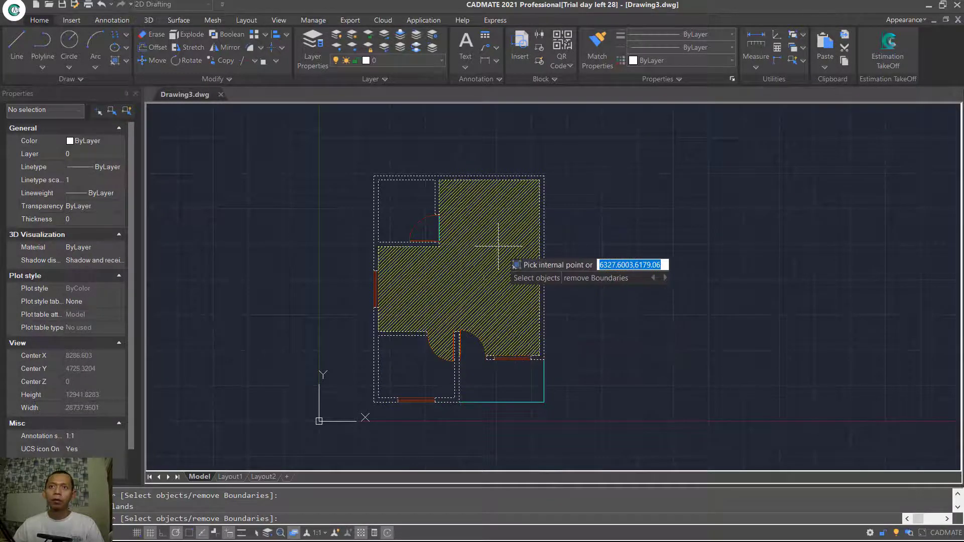
key(Return)
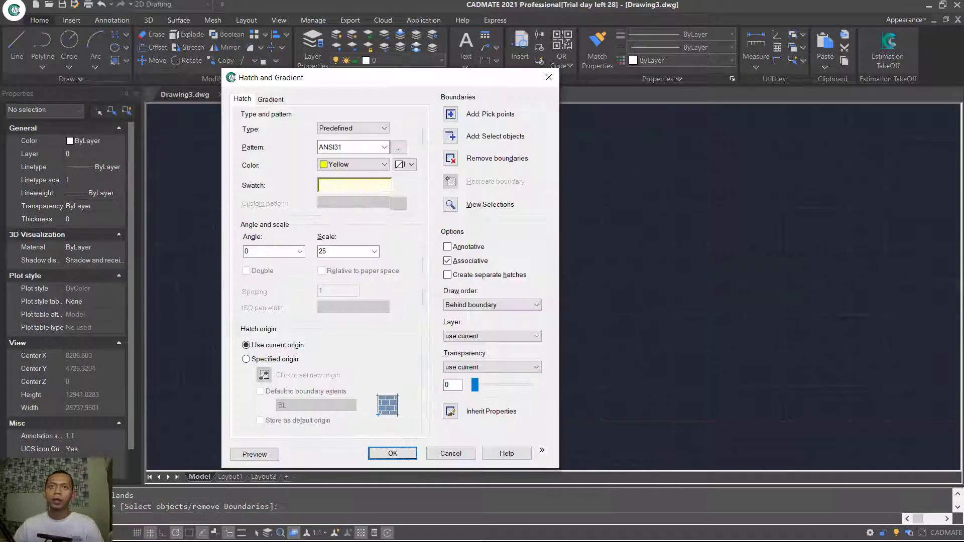
click(255, 455)
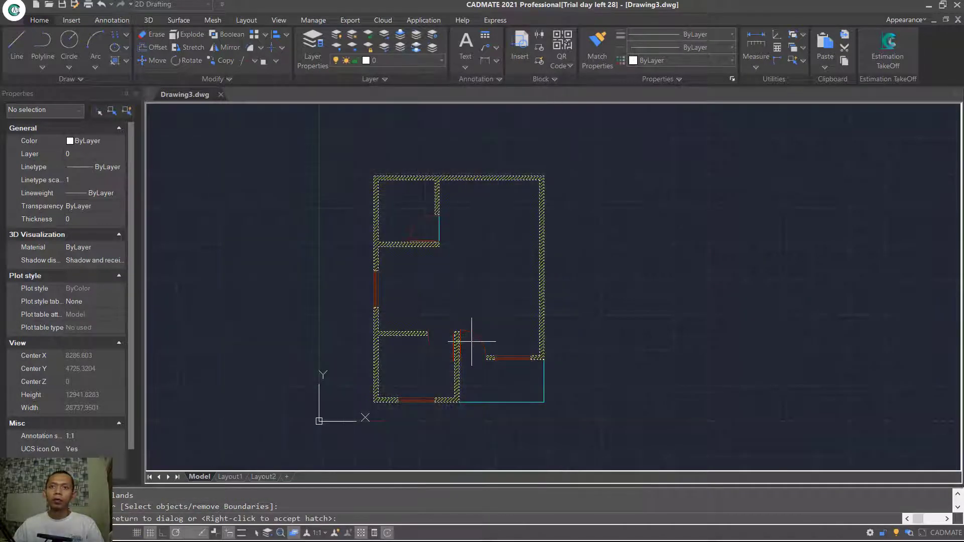
key(Escape)
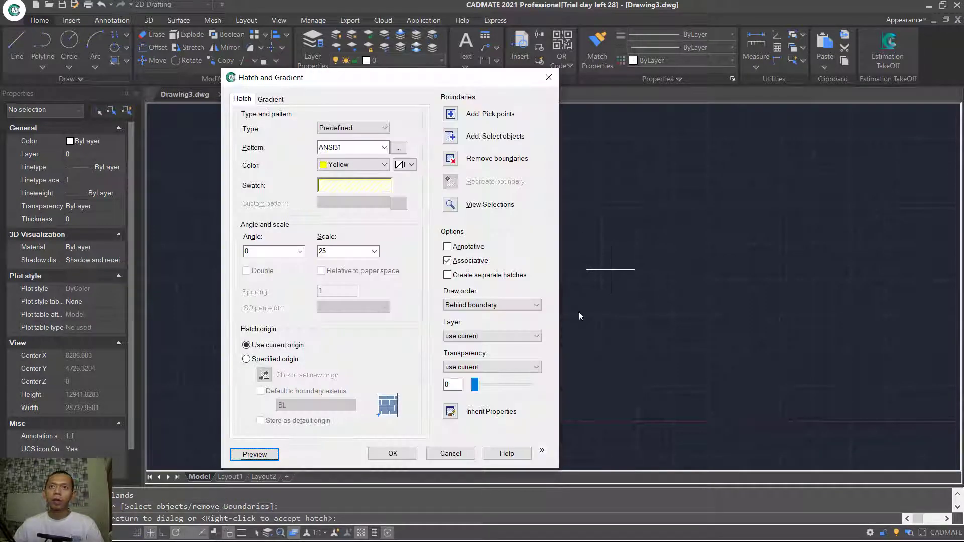
click(403, 451)
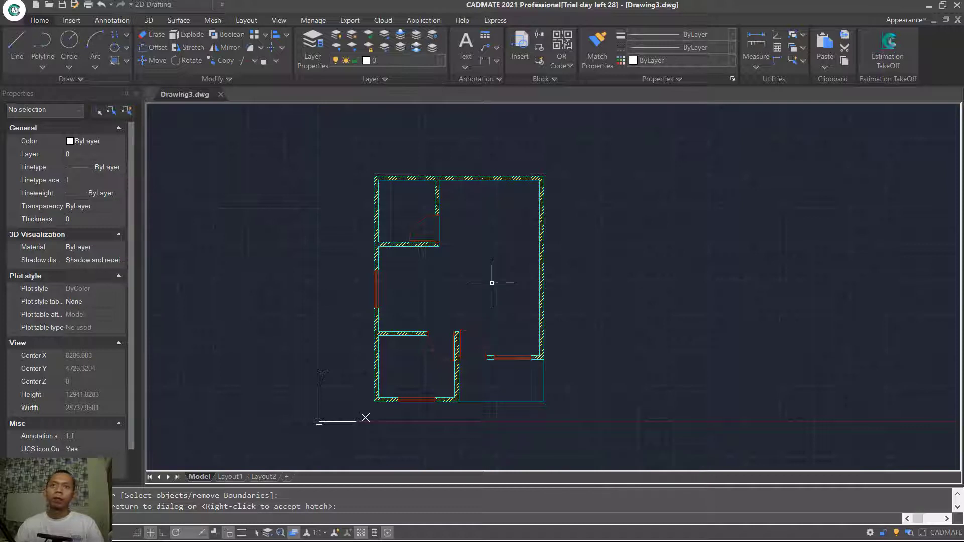
Add the multiline text ROOM 1 in the room between the two left-hand partitions
text(MTEXT)
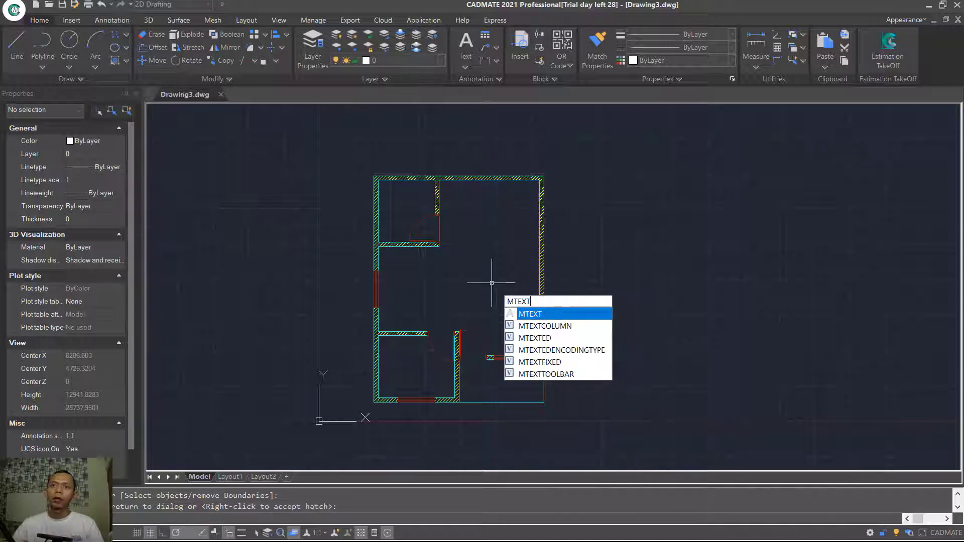
key(Return)
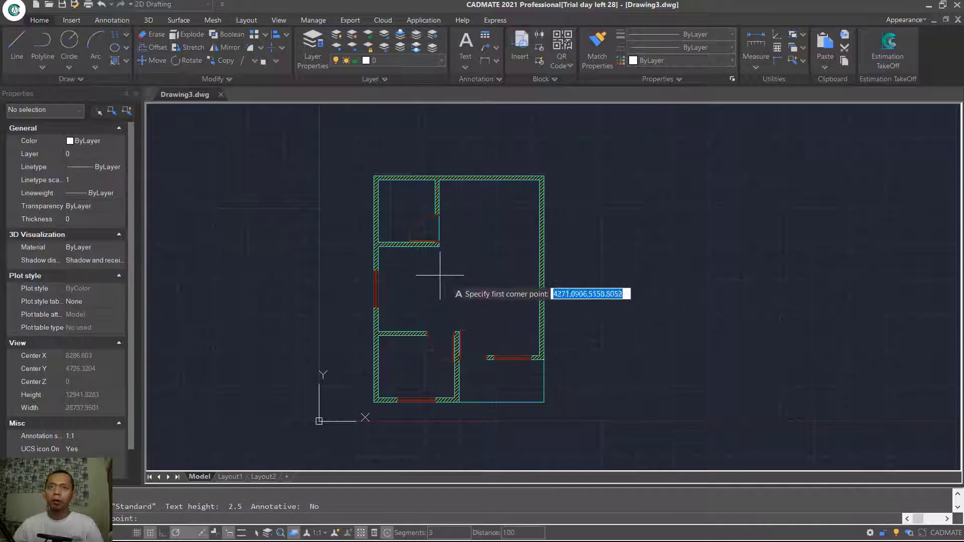
click(399, 284)
click(435, 305)
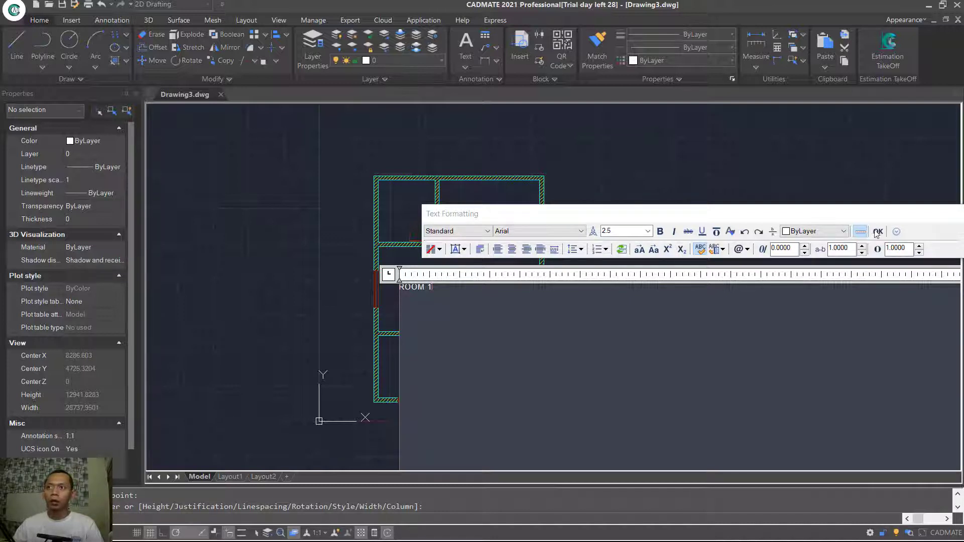
click(704, 161)
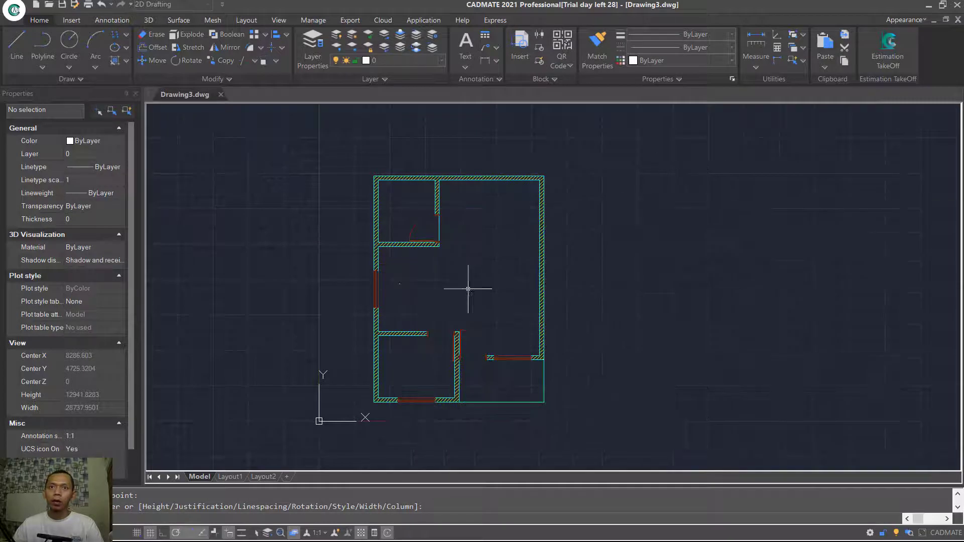
Set the ROOM 1 label's text height to 150
click(421, 274)
click(392, 301)
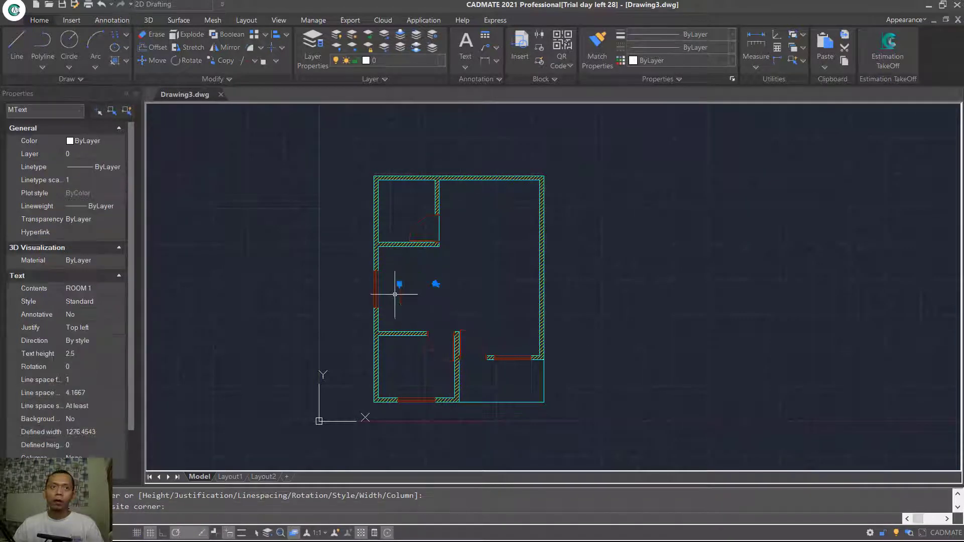
click(73, 354)
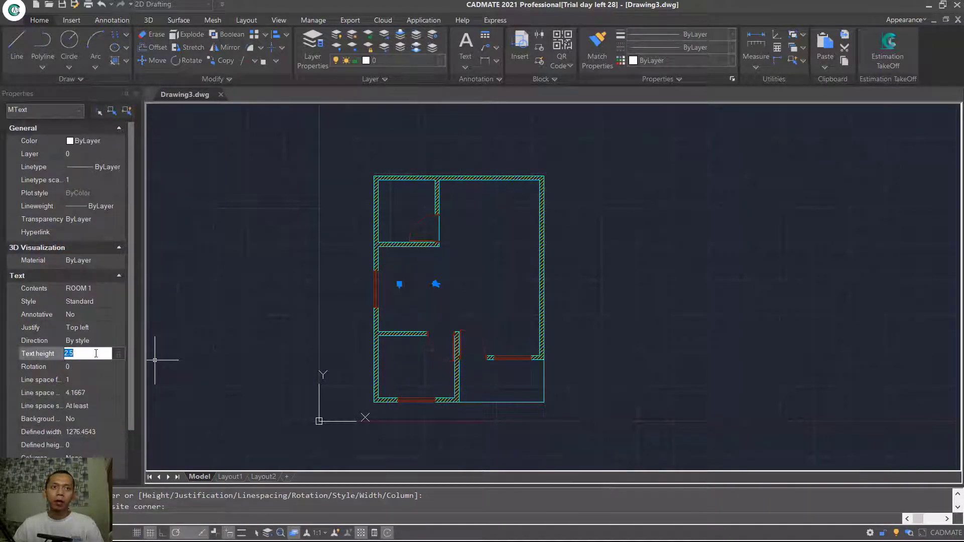
click(248, 304)
click(399, 304)
key(Escape)
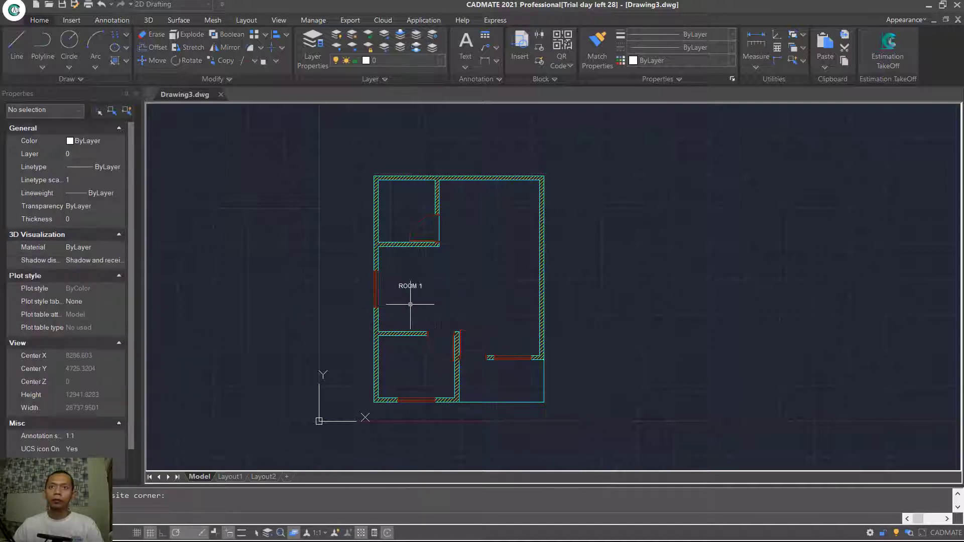
Copy the ROOM 1 label into the upper-left room, the main room's upper and lower parts, the entrance area and the lower-left room
text(co)
key(Return)
click(401, 284)
click(399, 296)
click(429, 275)
click(399, 296)
key(Return)
click(399, 286)
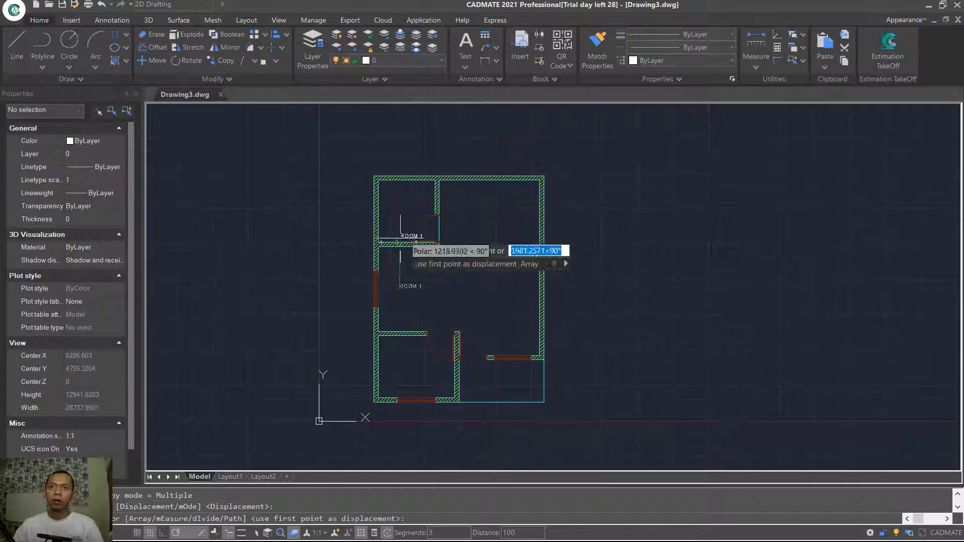
click(399, 208)
click(479, 207)
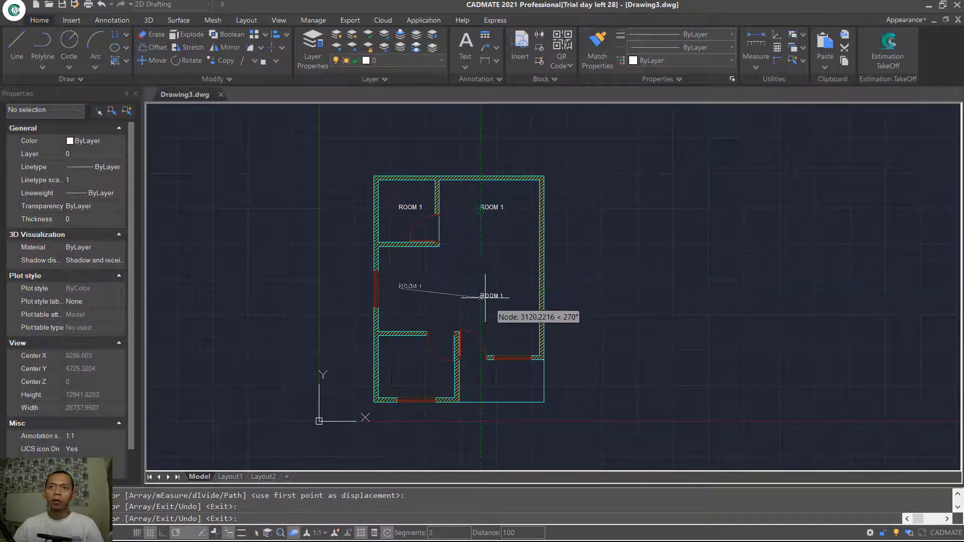
click(487, 312)
click(487, 380)
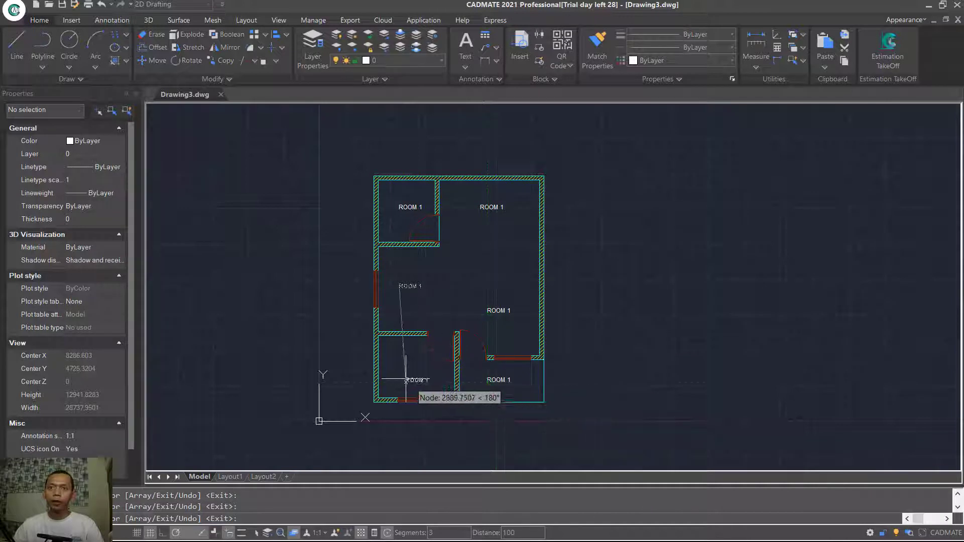
click(398, 369)
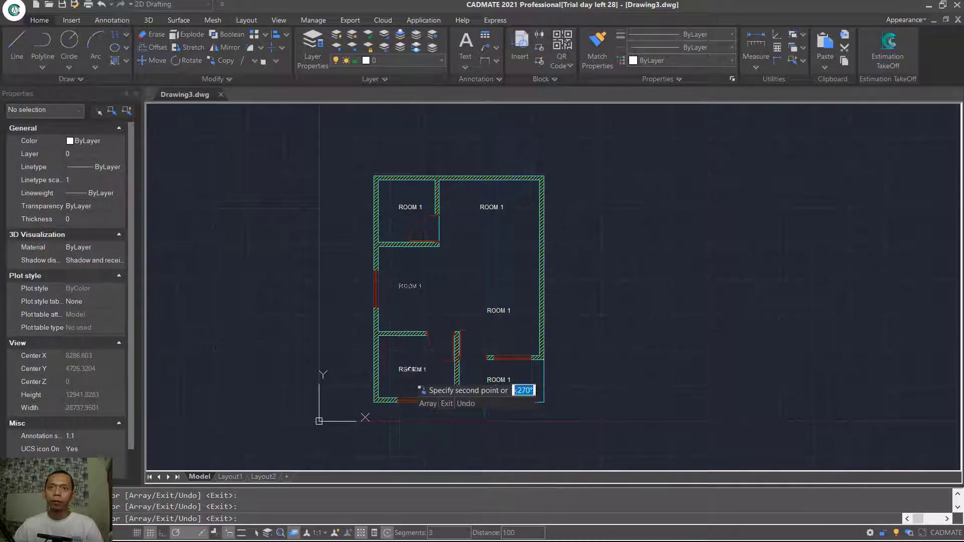
key(Escape)
Change the lower-left room's label to BEDROOM and the entrance area's label to TERRACE
double_click(407, 369)
text(BEDROOM)
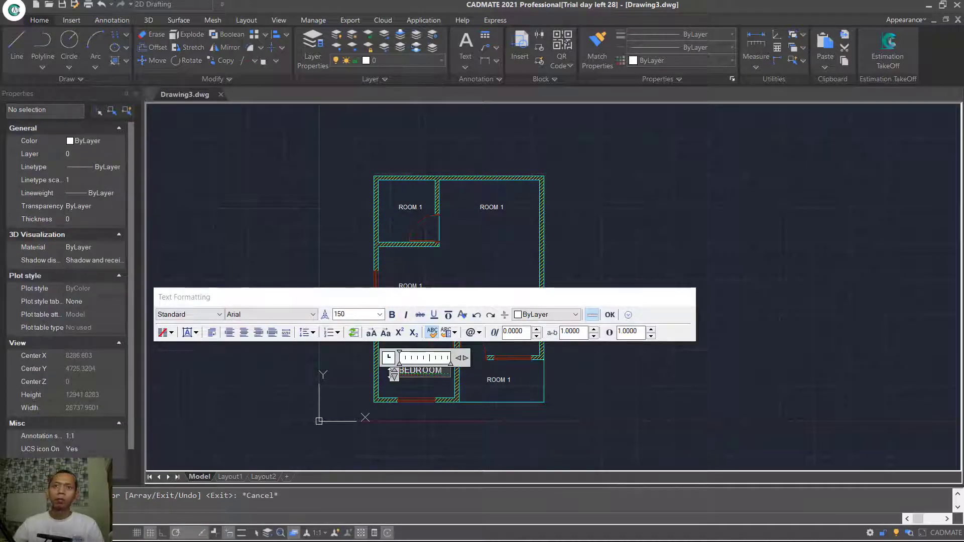
click(742, 184)
double_click(502, 379)
text(TERRACE)
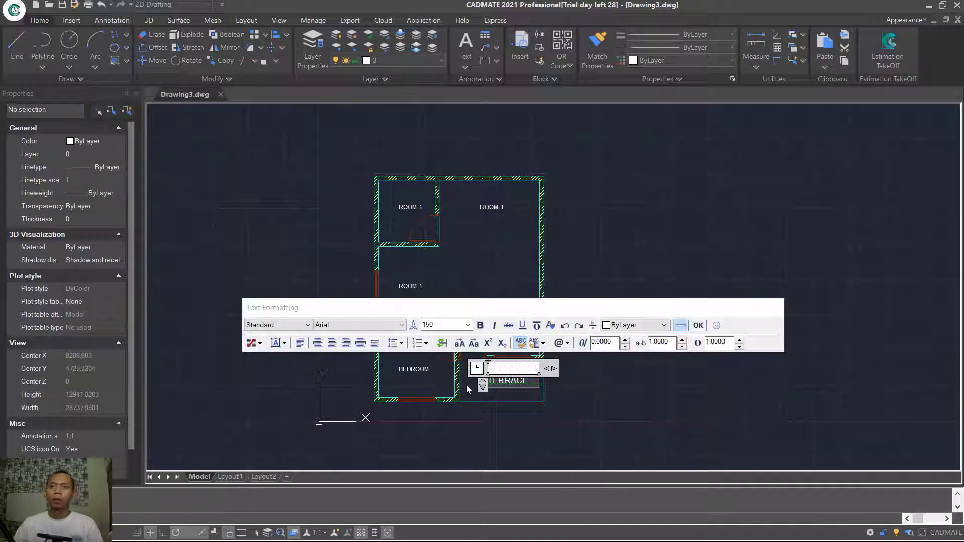
click(720, 242)
Change the label in the lower part of the main room to LIVINGROOM
double_click(497, 310)
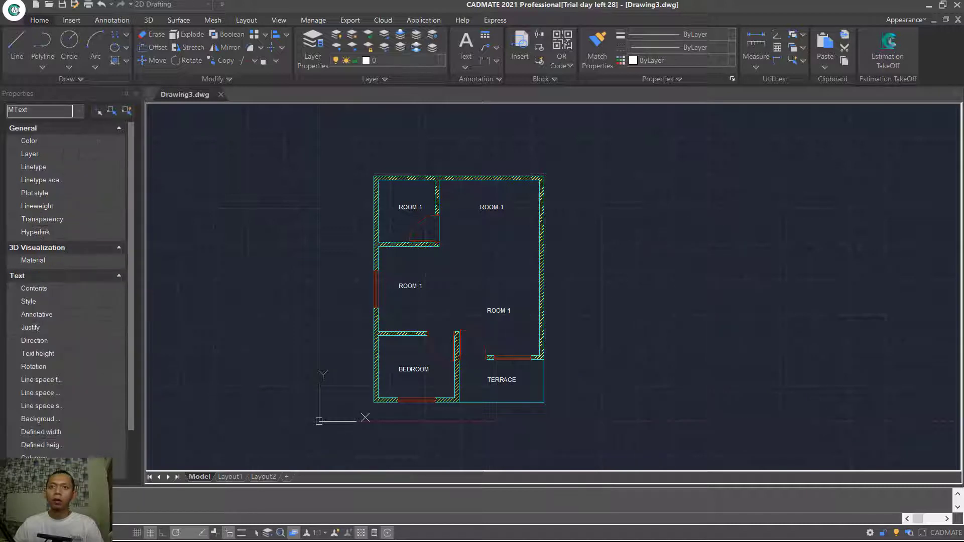
key(BackSpace)
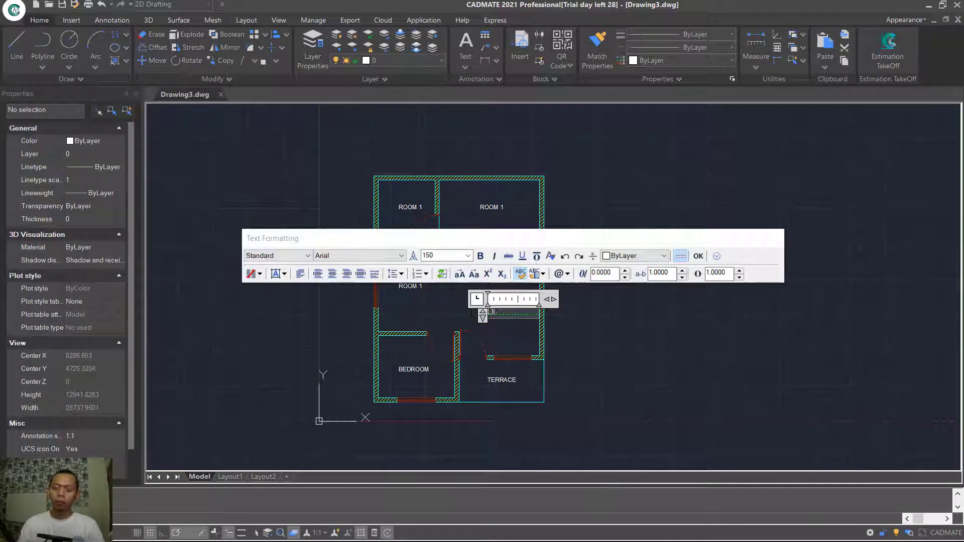
text(LIVINGROOM)
click(694, 372)
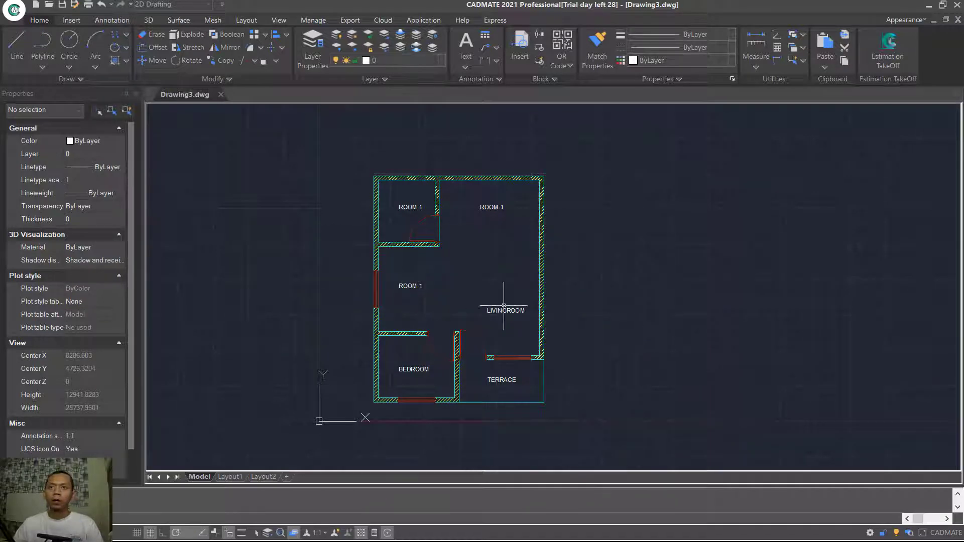
Change the label in the main room's left part to DININGROOM and the one in its upper part to KITCHEN
double_click(398, 285)
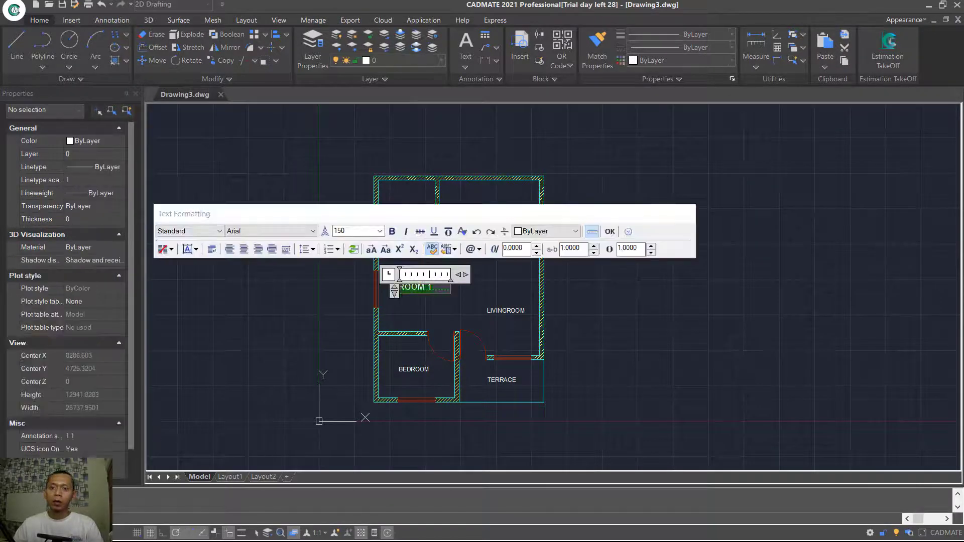
text(DINING)
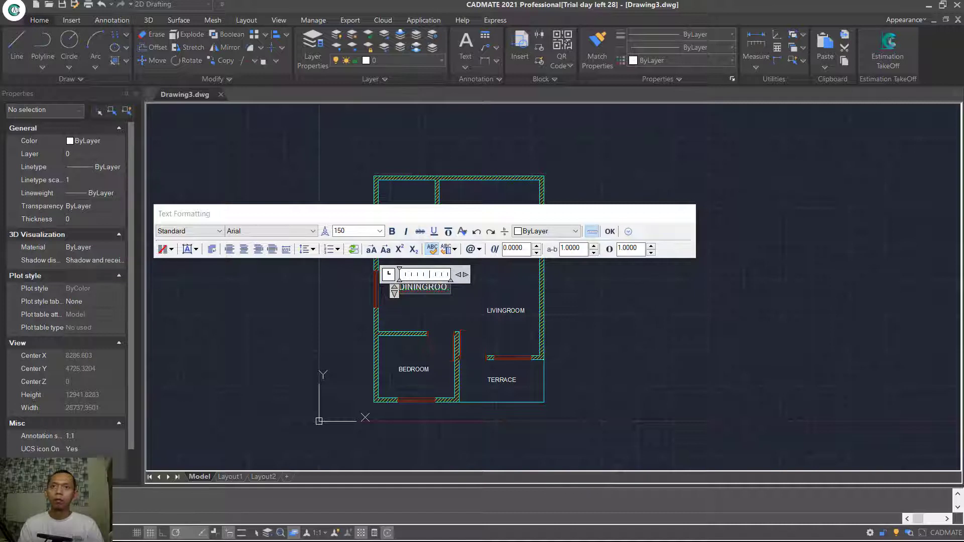
click(697, 330)
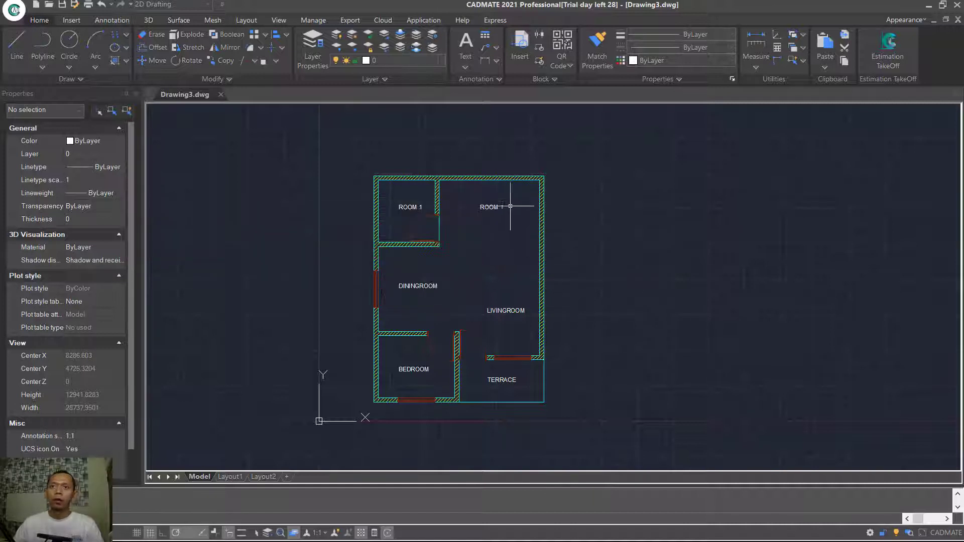
double_click(492, 206)
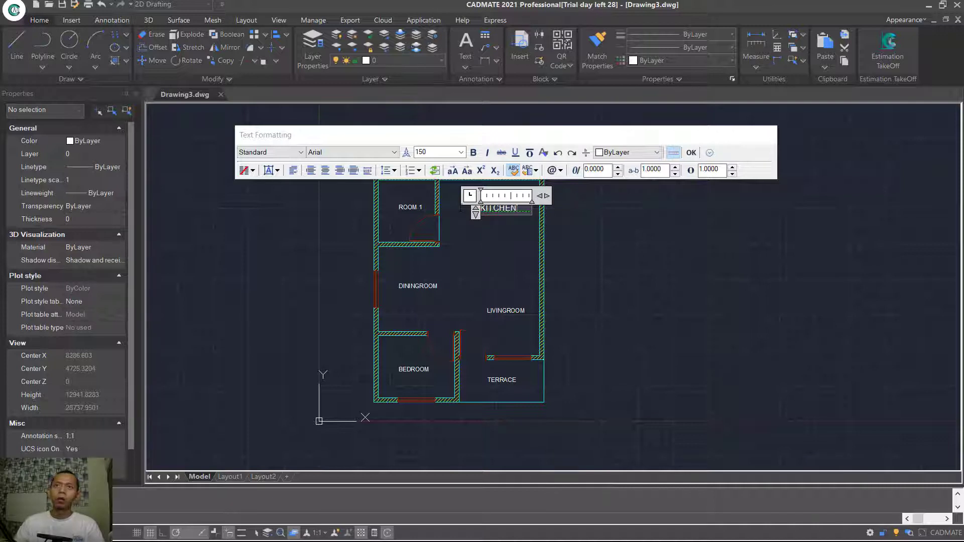
click(736, 213)
Change the upper-left room's label to TOILET
click(404, 206)
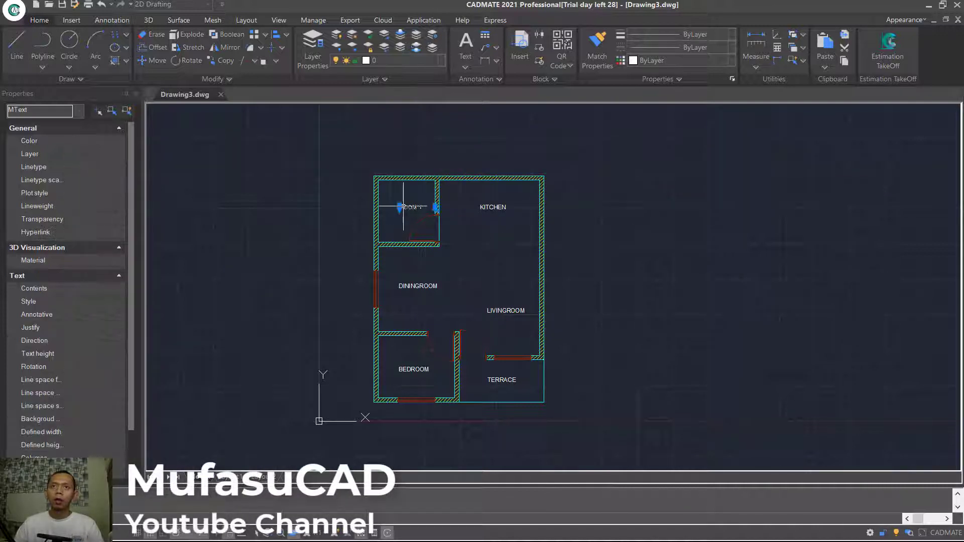
double_click(404, 206)
key(Delete)
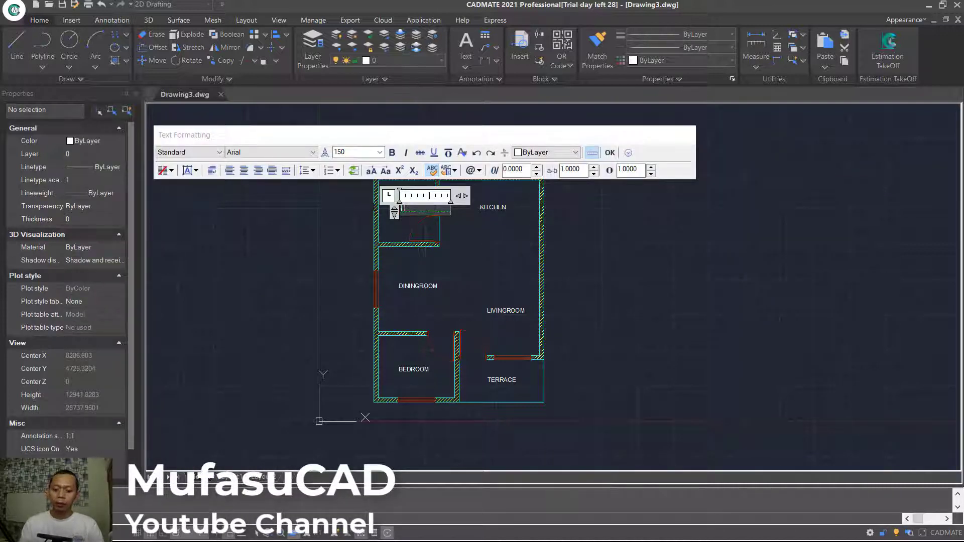
text(TOILET)
click(639, 261)
Move the LIVINGROOM label horizontally to the left by about 195 units
text(m)
key(Return)
click(495, 311)
key(Return)
click(653, 244)
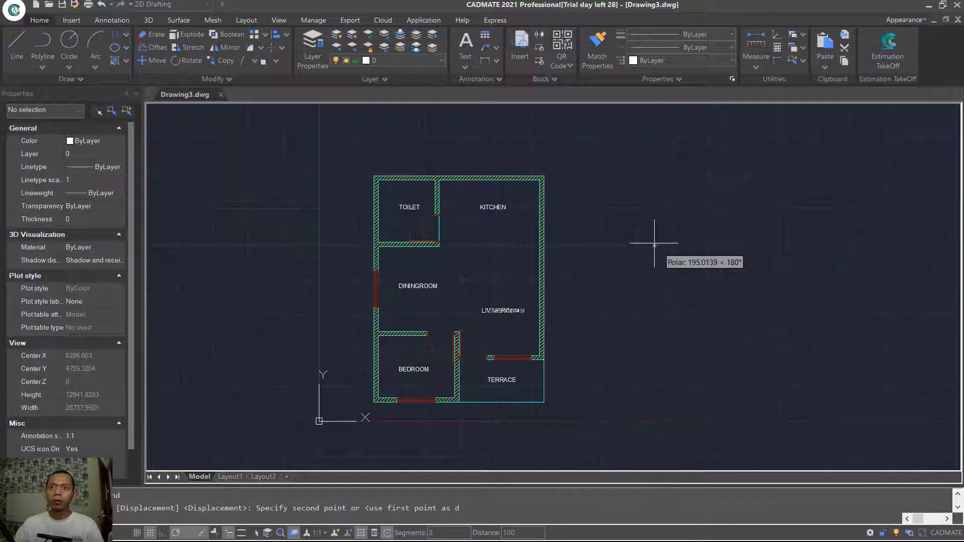
Make Annotative the current dimension style
mouse_move(601, 298)
middle_down()
mouse_move(654, 299)
mouse_move(637, 288)
middle_up()
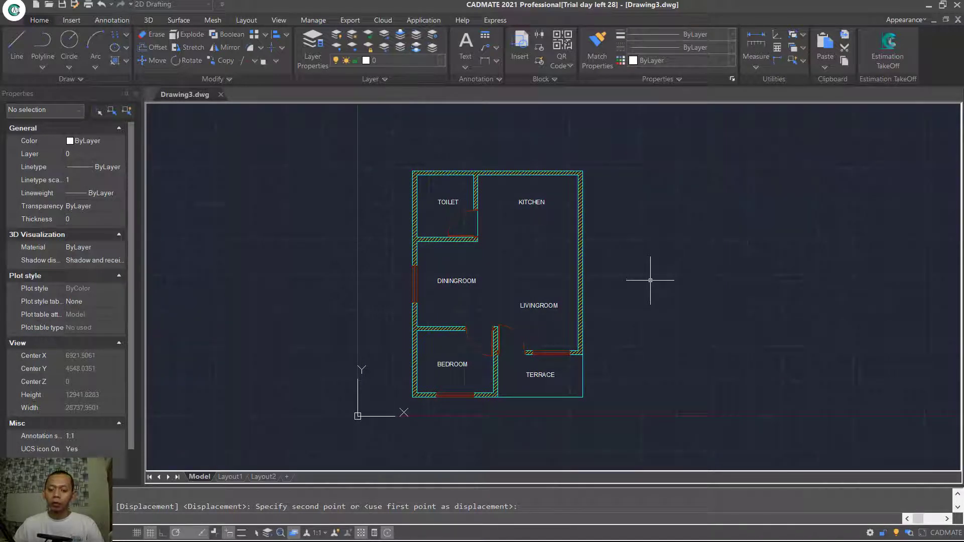
text(d)
key(Return)
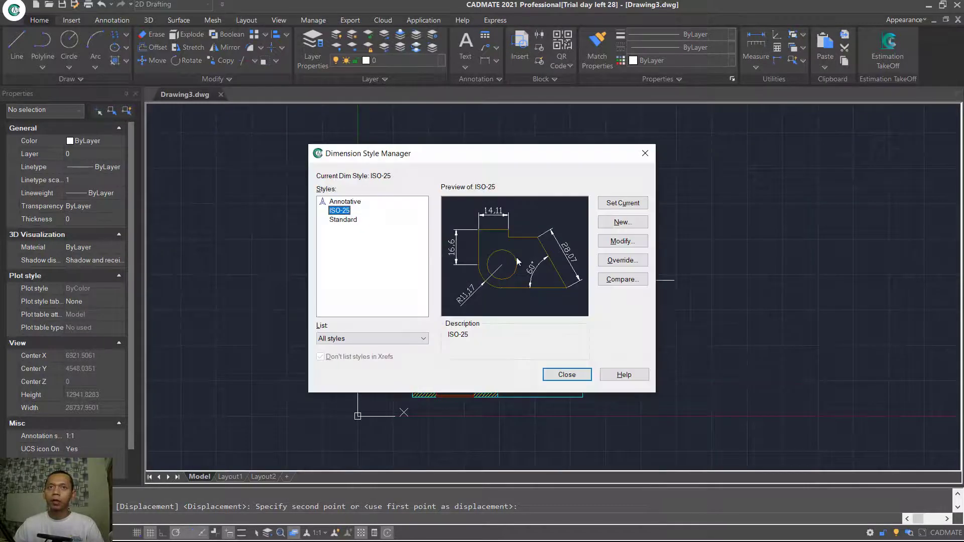
click(345, 202)
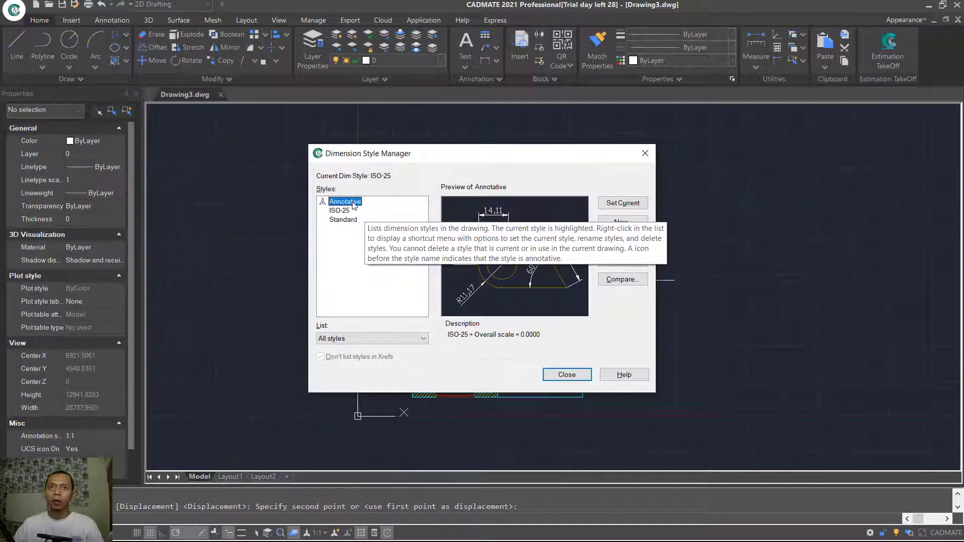
click(623, 202)
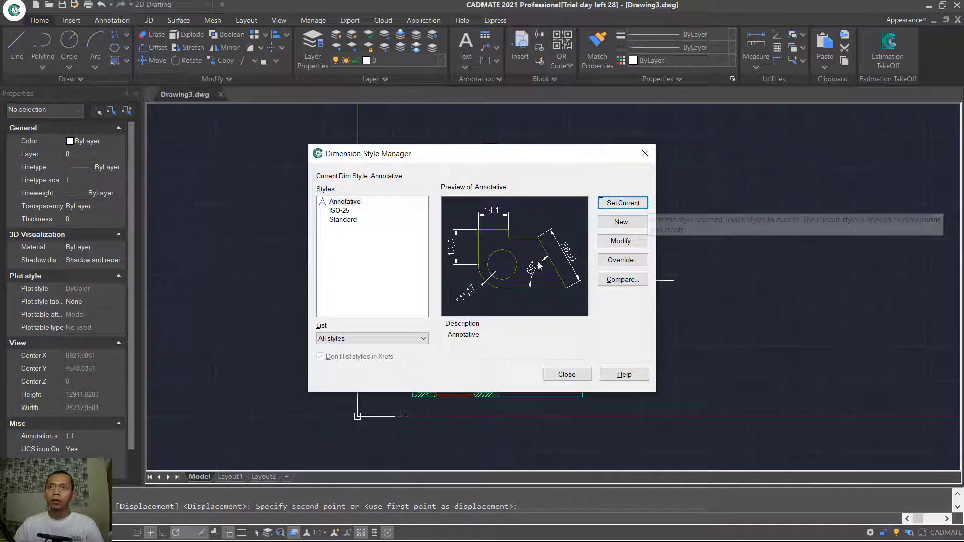
Modify the Annotative dimension style so that its dimension lines and extension lines are red
click(621, 241)
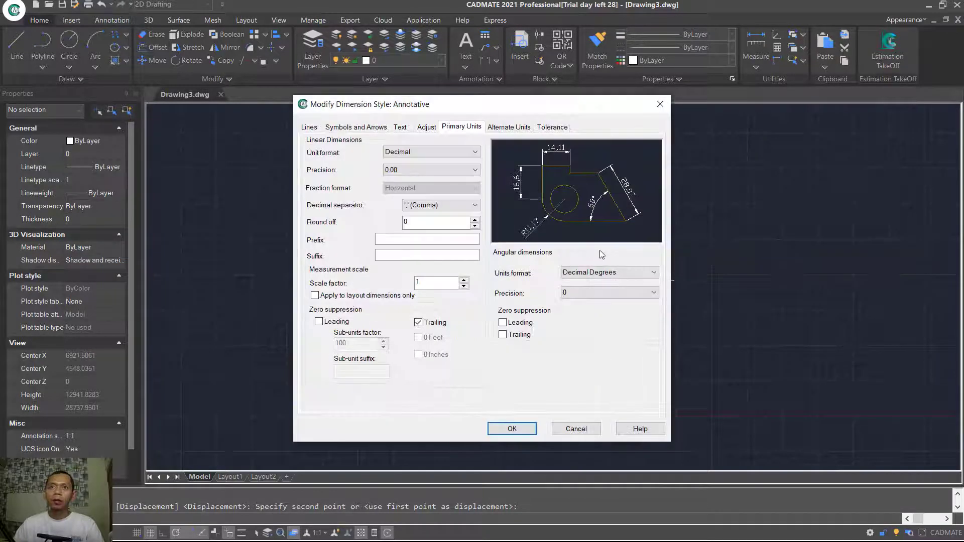
click(309, 127)
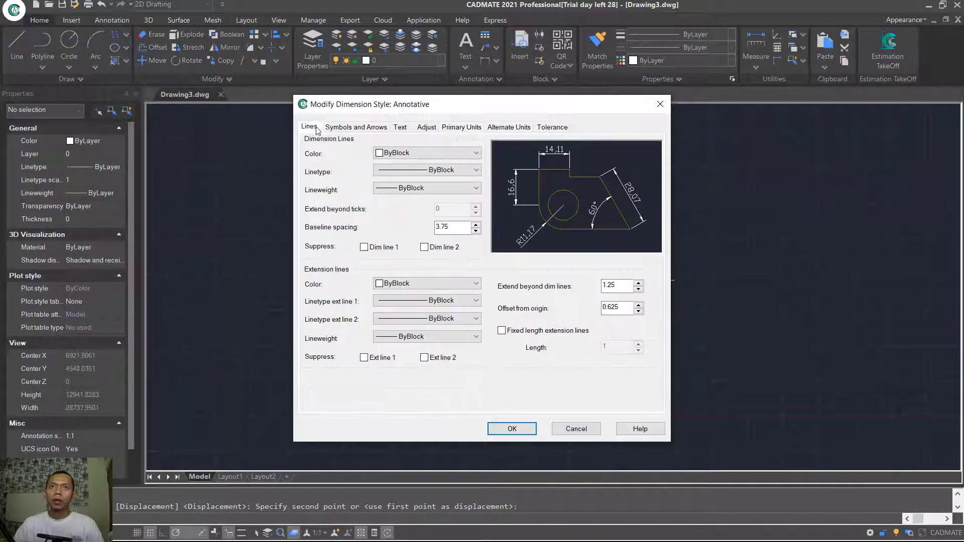
click(393, 154)
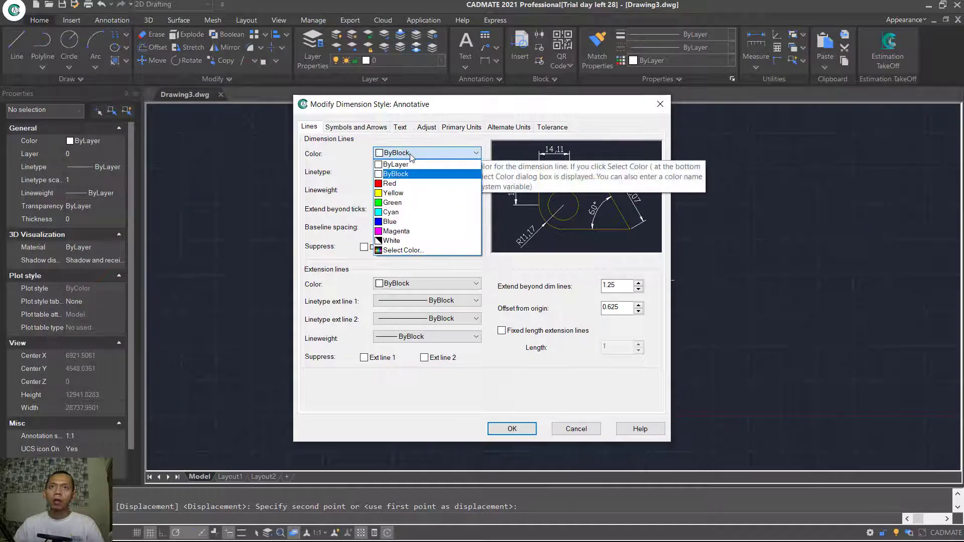
click(390, 184)
click(430, 284)
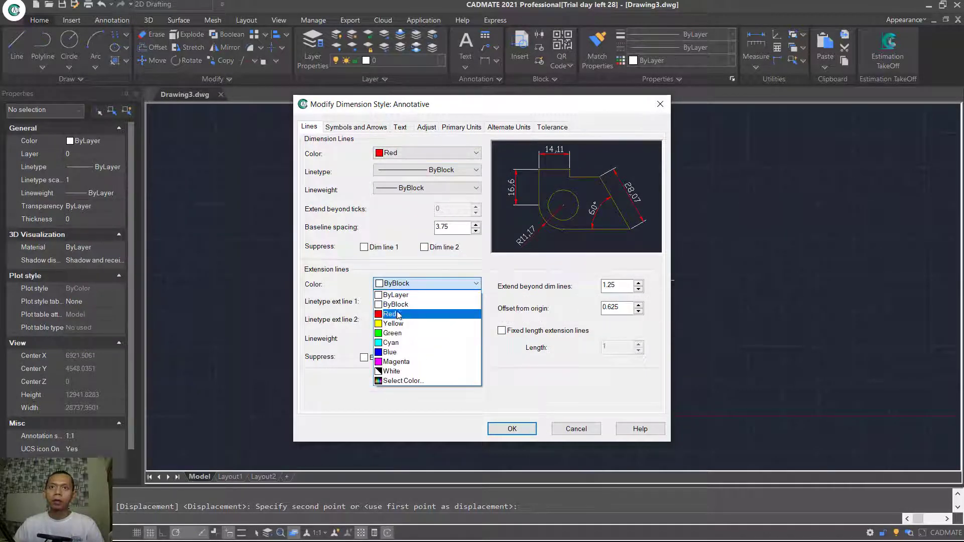
click(397, 315)
Set the dimension style's first and second arrowheads to Architectural tick and its text color to Green
click(365, 127)
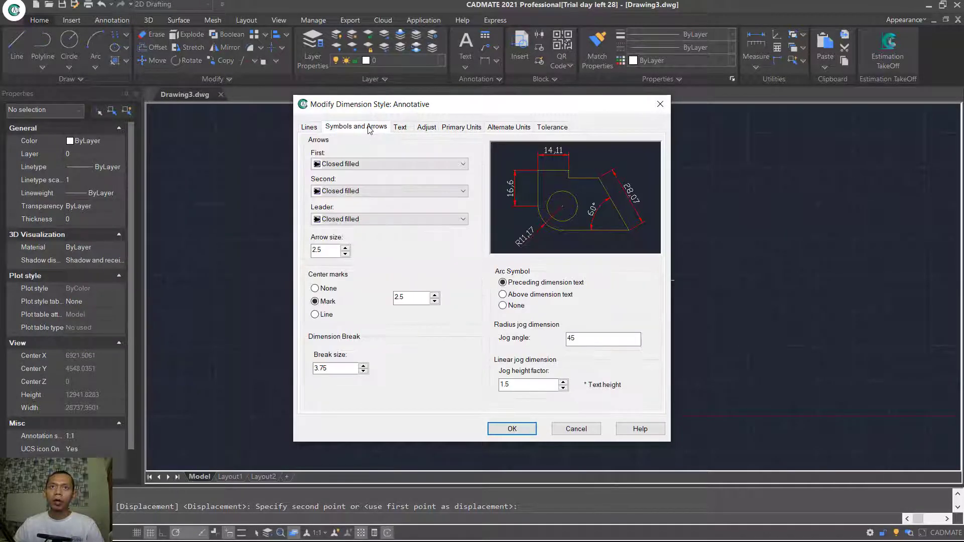
click(371, 167)
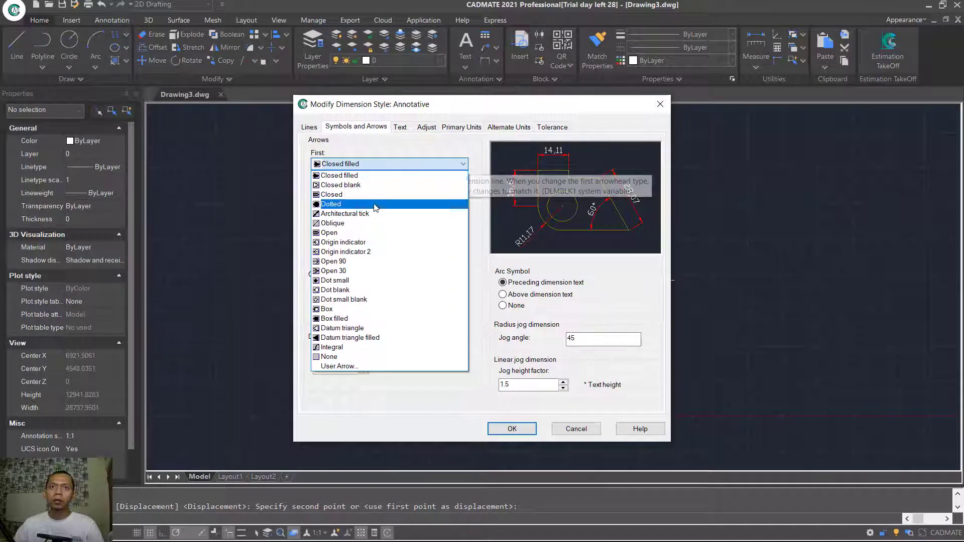
click(374, 216)
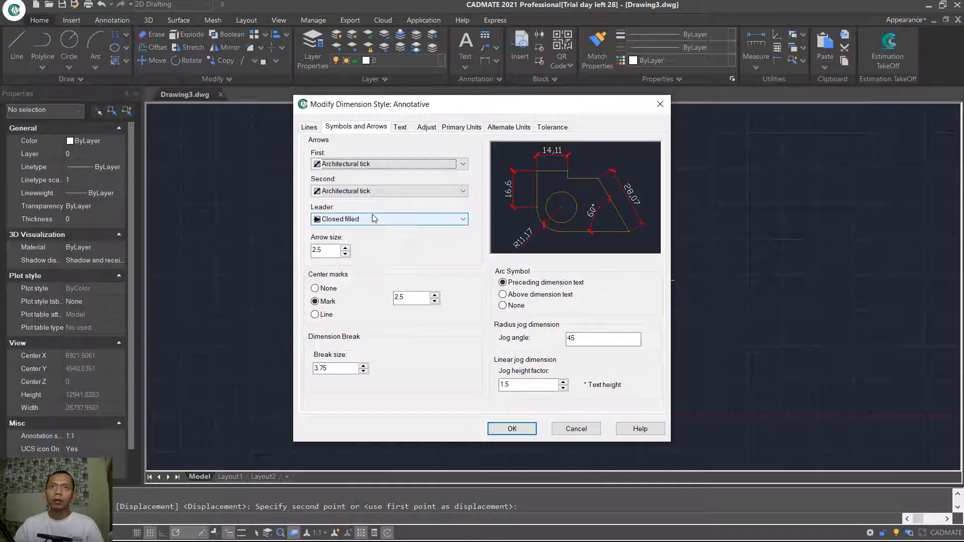
click(401, 128)
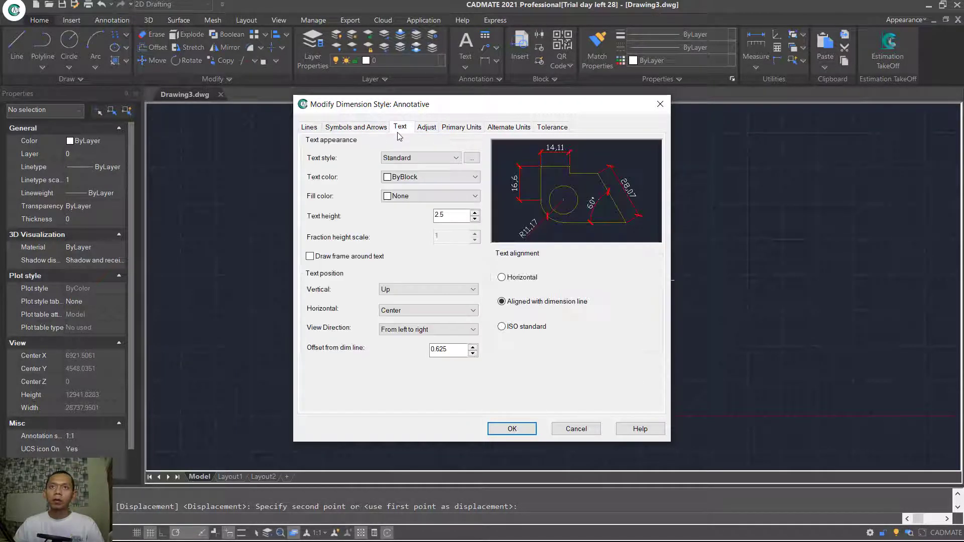
click(408, 179)
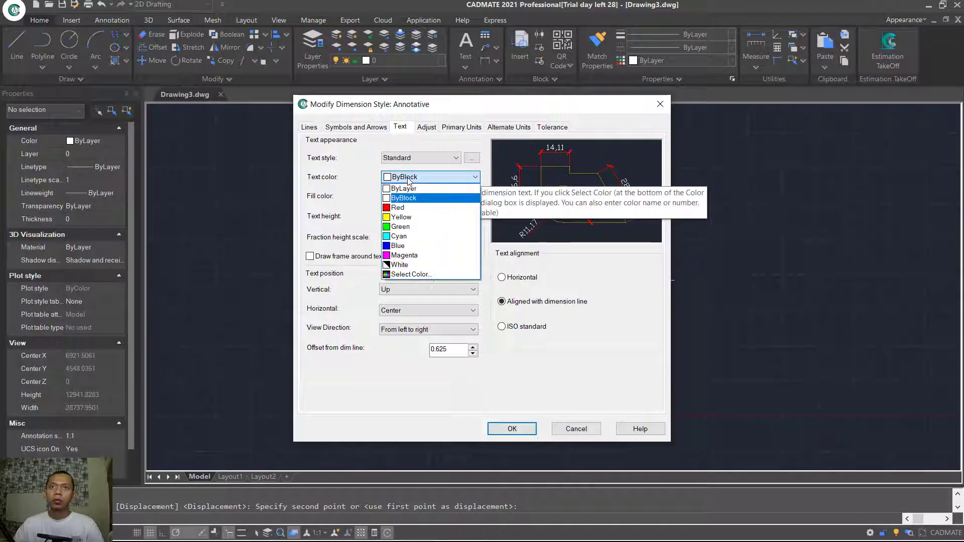
click(409, 227)
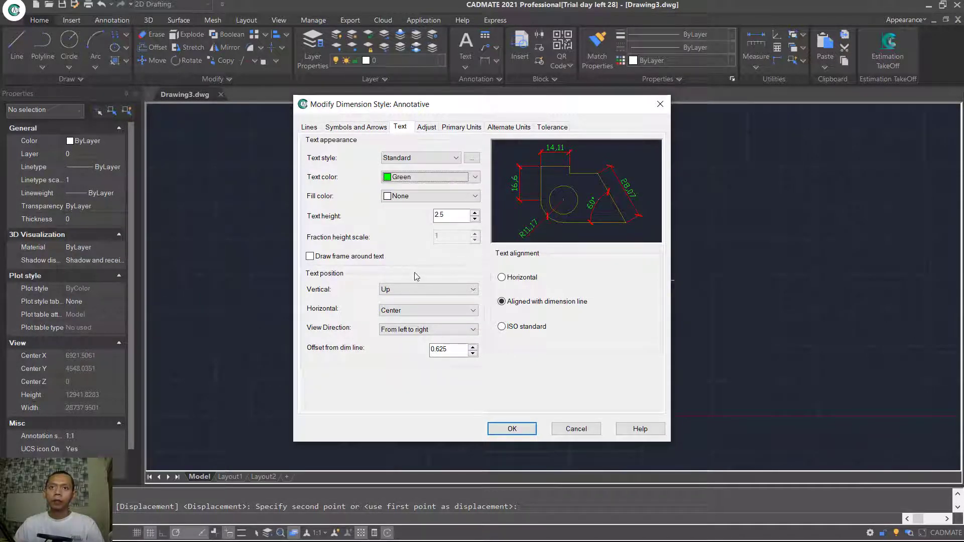
Set the linear dimension precision to 0 and close the dimension style settings with the changes applied
click(460, 130)
click(445, 170)
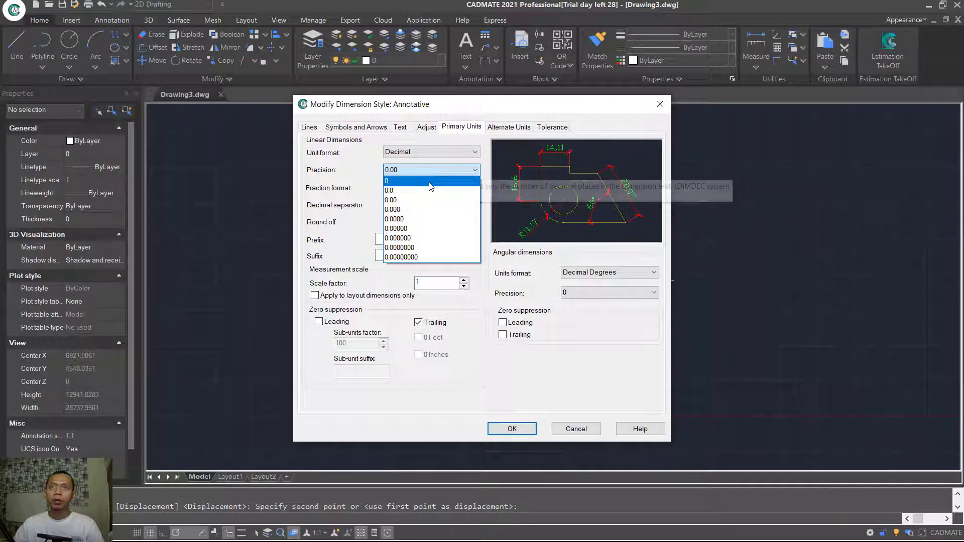
click(430, 184)
click(512, 428)
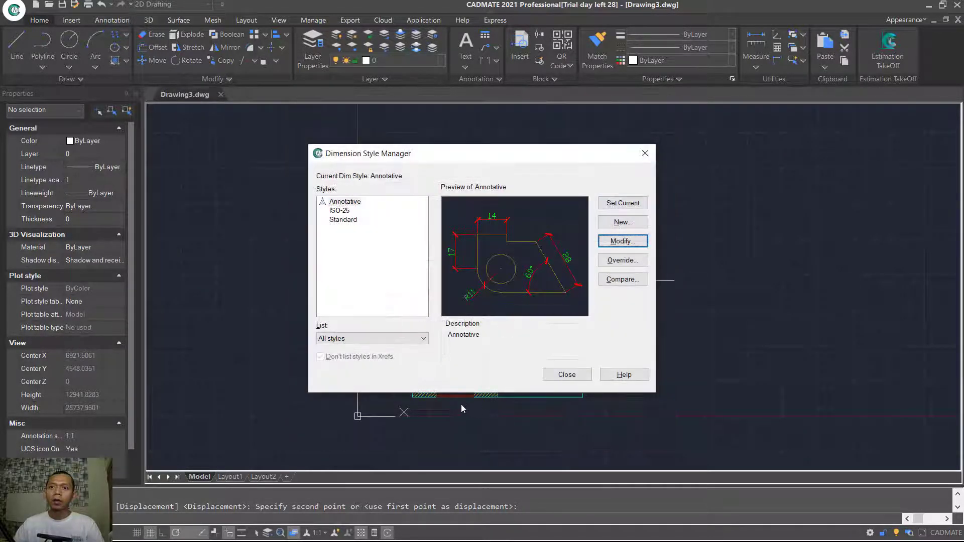
click(574, 379)
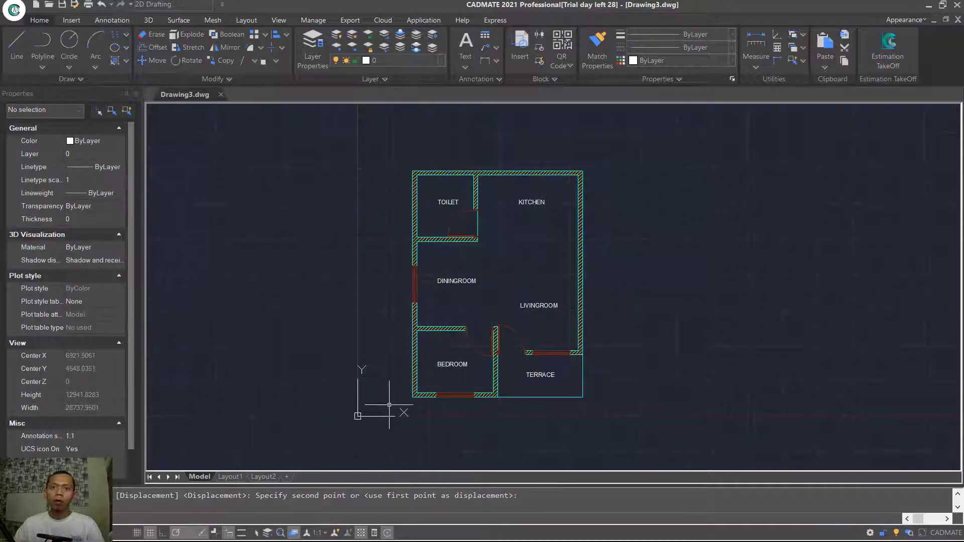
Set the annotation scale to 1:50 and add a linear dimension for the bedroom's outer width below the plan
click(324, 534)
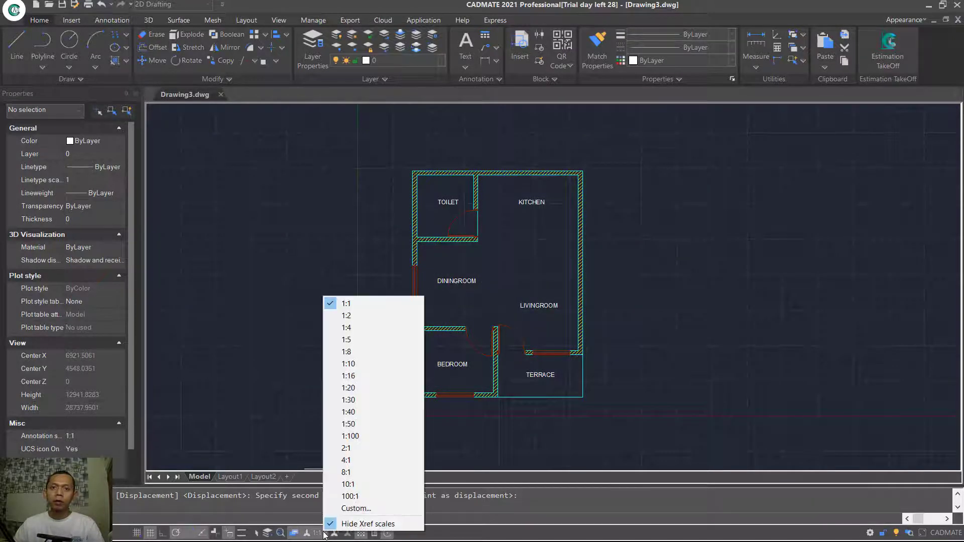
click(348, 424)
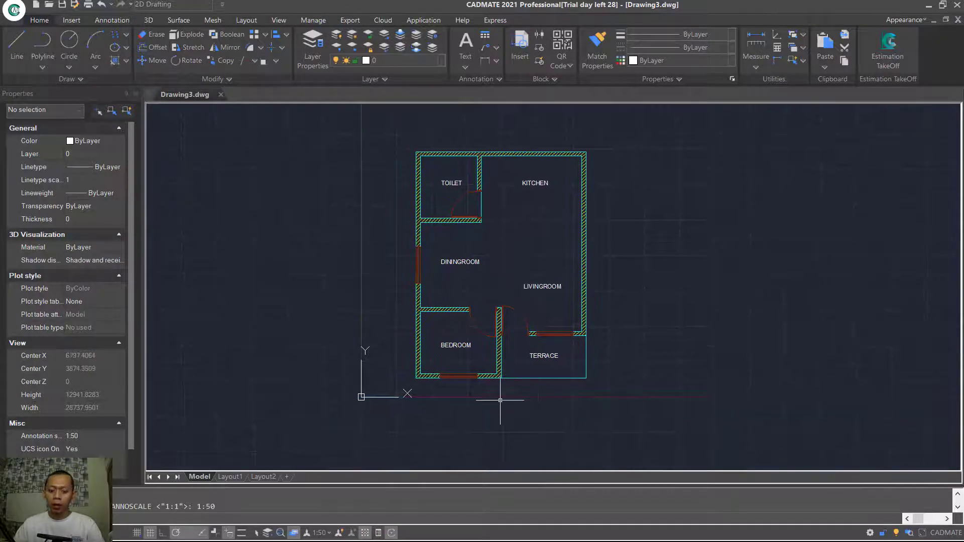
text(DIMLIN)
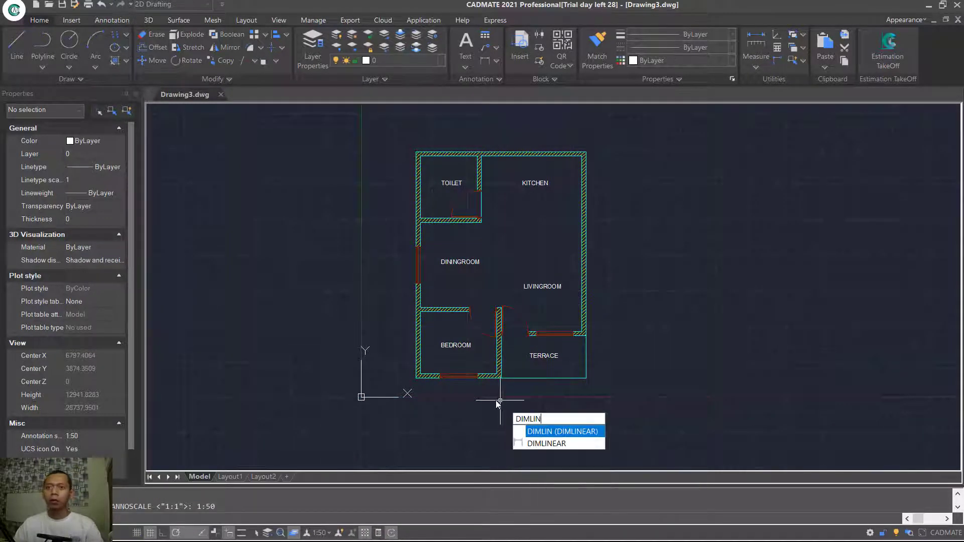
key(Return)
scroll(404, 394, up, 3)
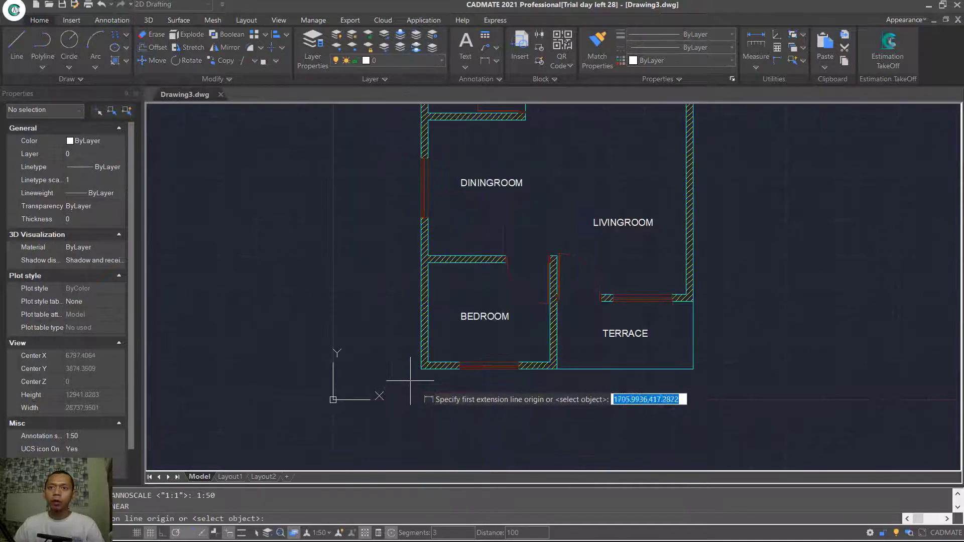
click(421, 370)
click(556, 370)
click(544, 392)
Add a linear dimension for the terrace's width, in line with the bedroom dimension
key(Return)
click(558, 369)
click(694, 370)
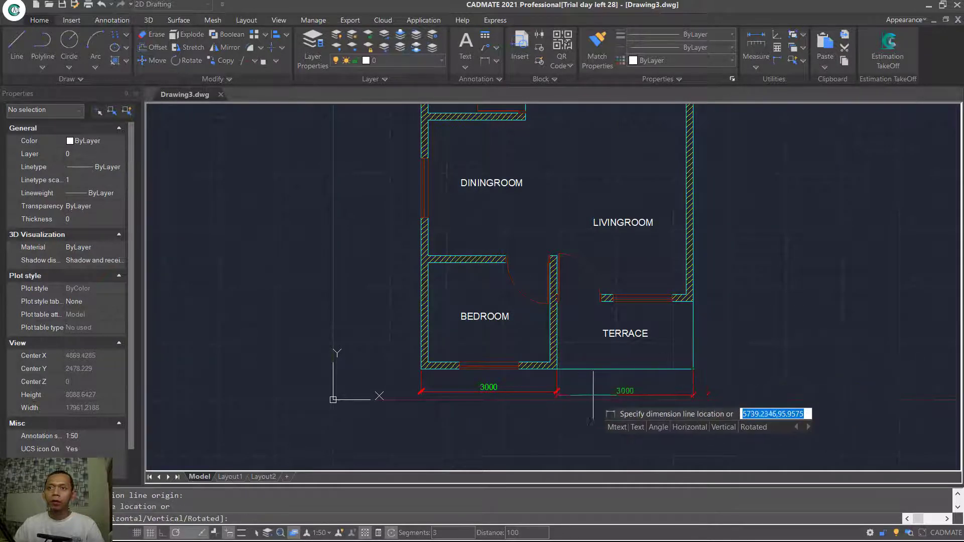
click(557, 391)
Add a linear dimension for the plan's overall width below the bedroom and terrace dimensions
key(Return)
click(694, 370)
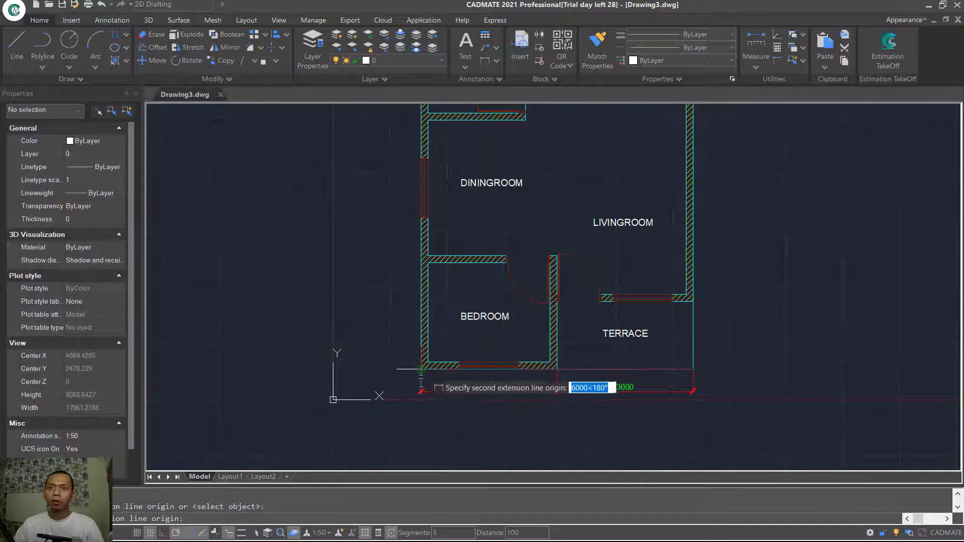
click(422, 390)
click(583, 408)
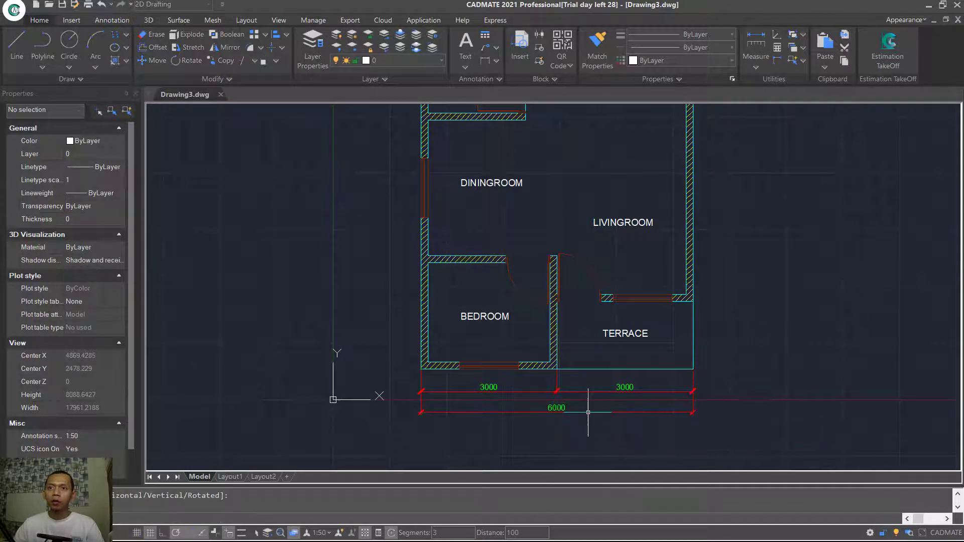
middle_drag(765, 323, 649, 376)
key(Return)
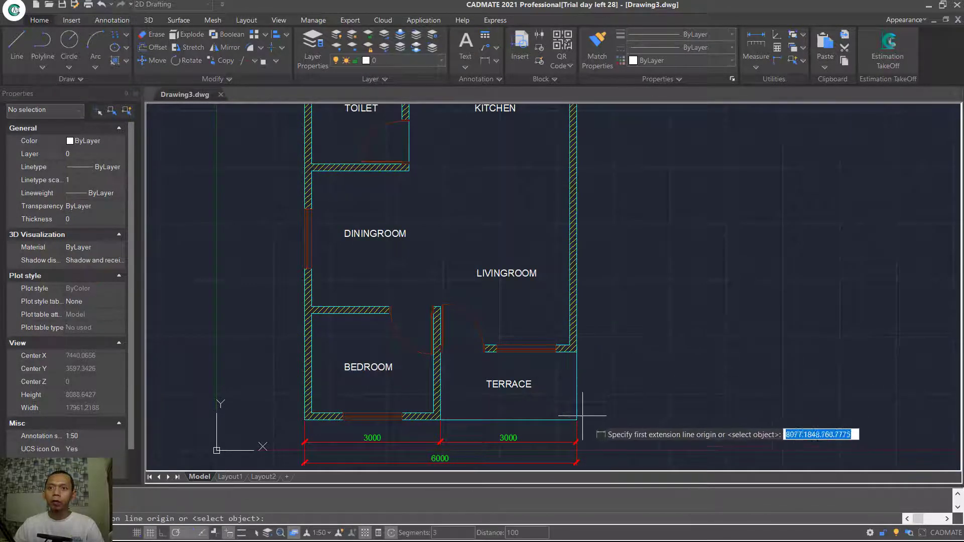
click(576, 421)
key(Escape)
Add a vertical linear dimension for the terrace's depth to the right of the plan
key(Return)
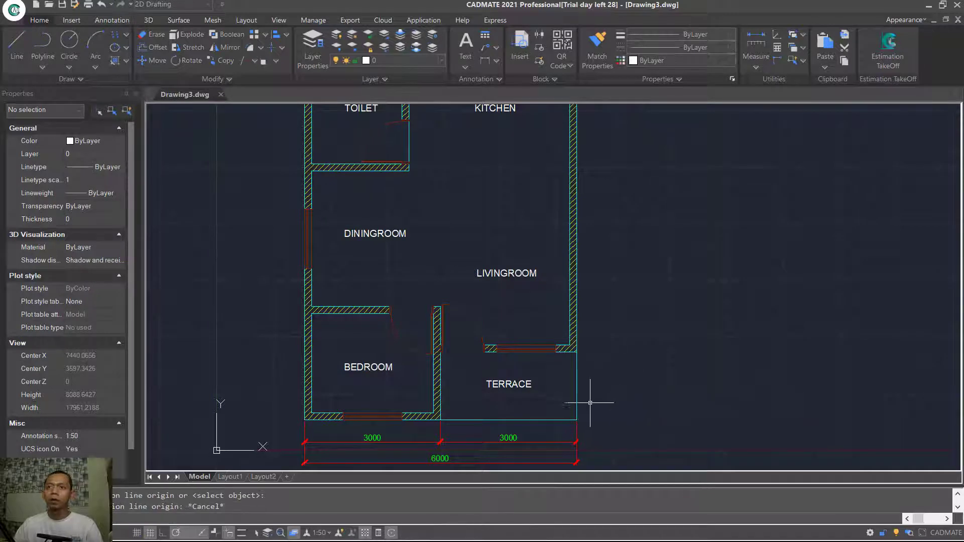
scroll(577, 405, up, 6)
click(552, 430)
click(551, 151)
click(624, 193)
Add a vertical linear dimension from the terrace's upper edge to the plan's top-right corner, in line with the terrace depth dimension
scroll(648, 206, down, 3)
middle_drag(641, 237, 556, 367)
key(Return)
click(558, 318)
middle_drag(552, 151, 504, 231)
click(494, 172)
click(498, 377)
Add a vertical linear dimension for the plan's overall depth, outside the two dimensions on the plan's right side
middle_drag(538, 403, 539, 341)
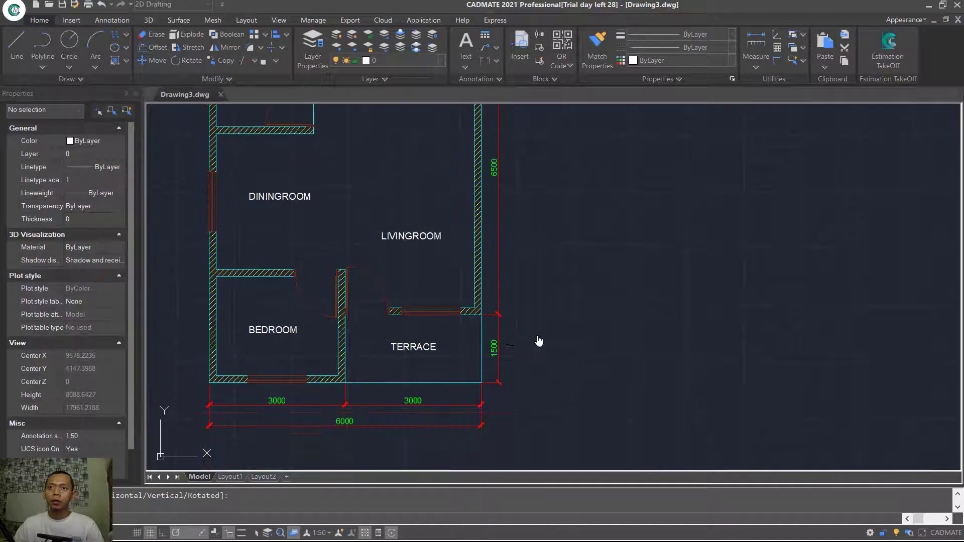
click(482, 383)
middle_drag(574, 292, 533, 479)
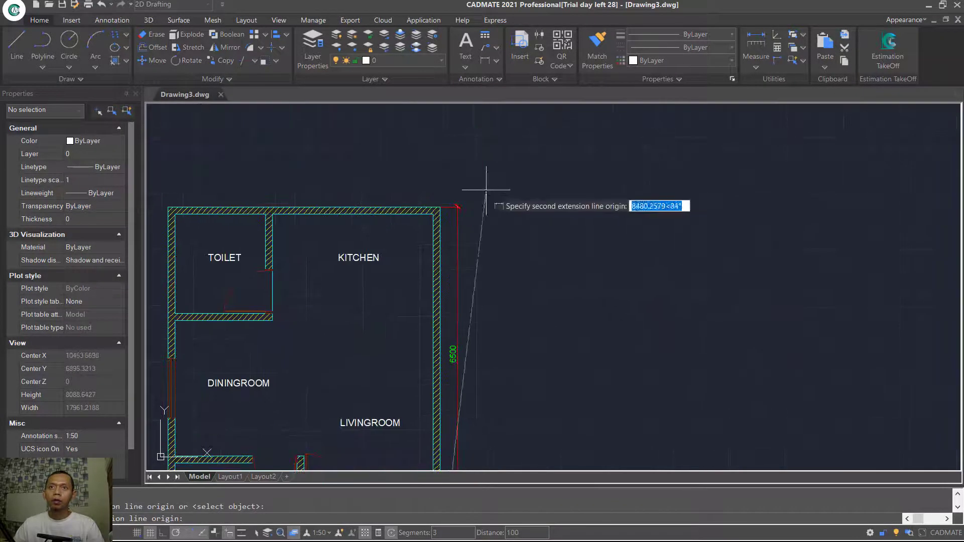
click(442, 207)
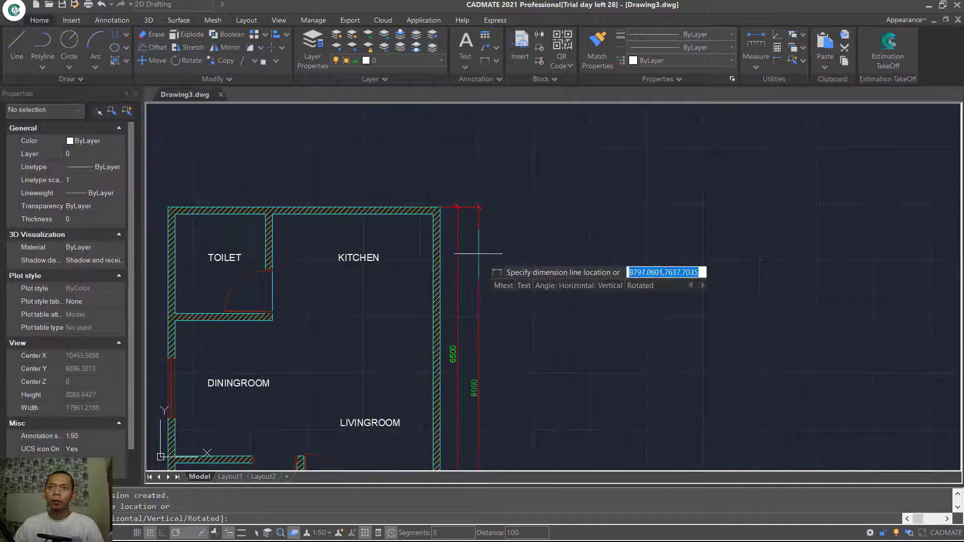
click(479, 254)
Add a linear dimension above the plan for the kitchen's width, from the top-right outer corner to the toilet's partition wall
scroll(528, 229, up, 4)
key(Return)
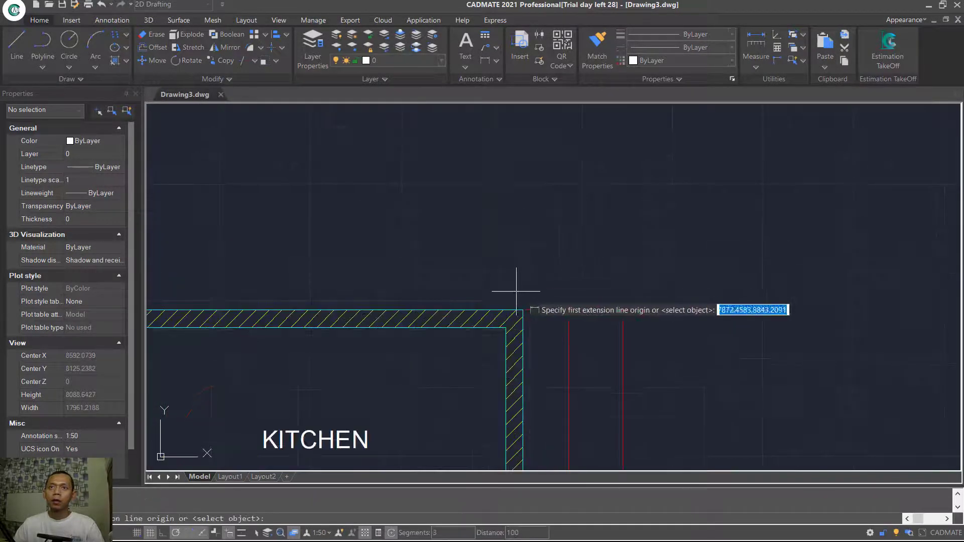
click(523, 310)
scroll(520, 291, down, 4)
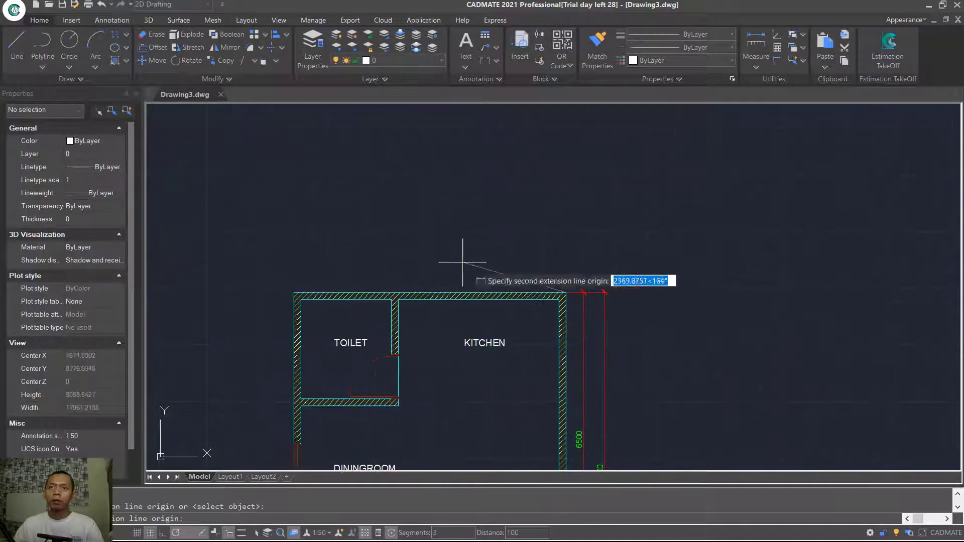
click(413, 275)
Add a linear dimension for the toilet's width above the plan, in line with the kitchen dimension
key(Return)
click(294, 293)
click(397, 300)
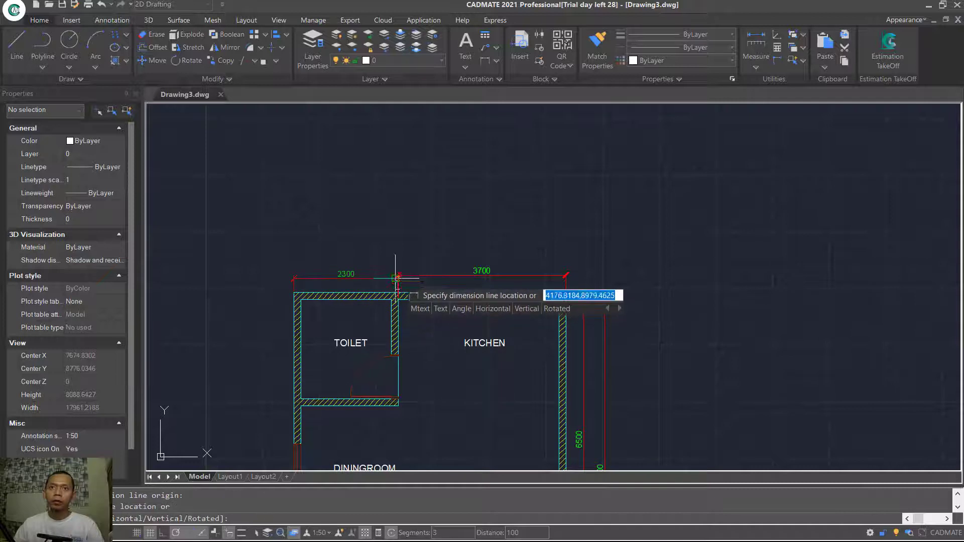
click(347, 275)
Add a linear dimension for the plan's overall width above the toilet and kitchen dimensions
key(Return)
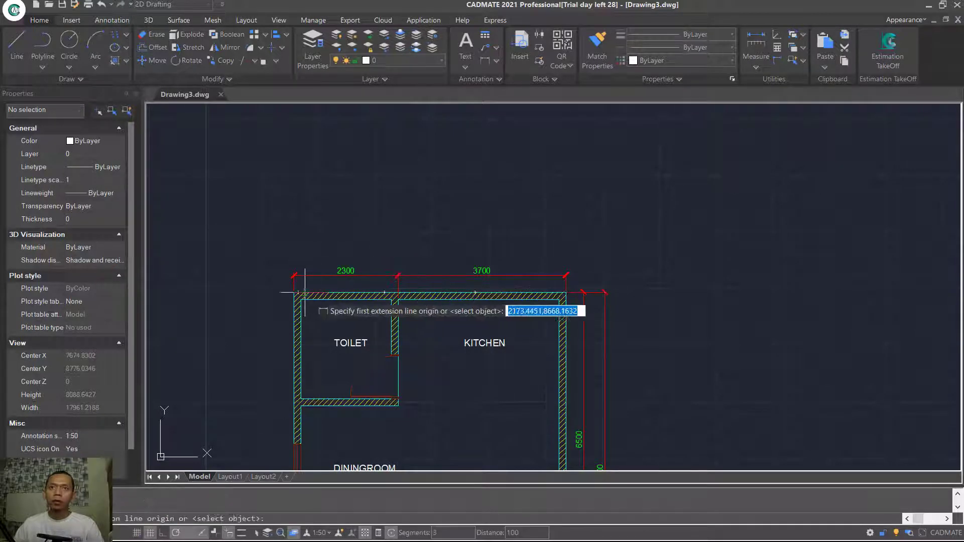
click(294, 293)
click(566, 292)
click(564, 258)
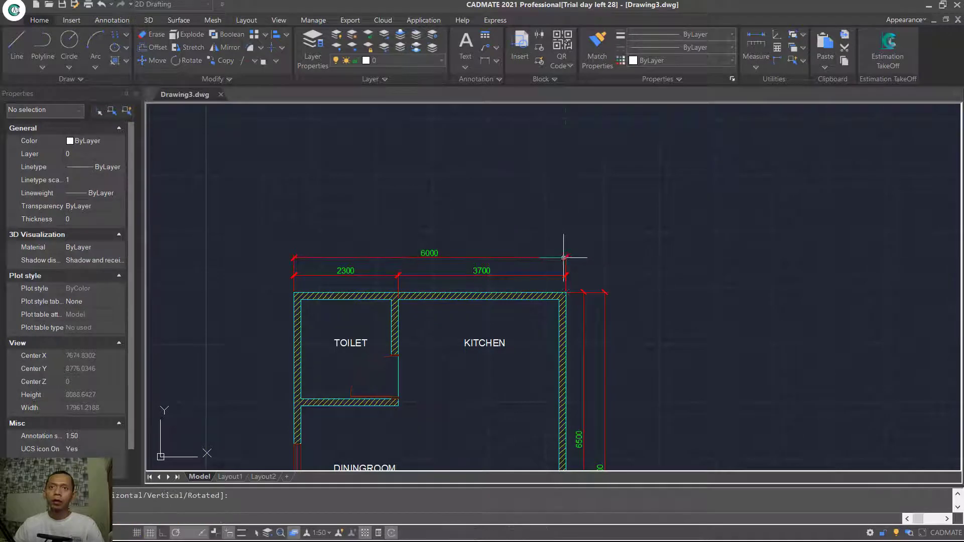
Move the shared extension-line origin of the toilet and kitchen width dimensions to the upper wall's outer edge
scroll(404, 283, up, 4)
click(409, 262)
click(370, 280)
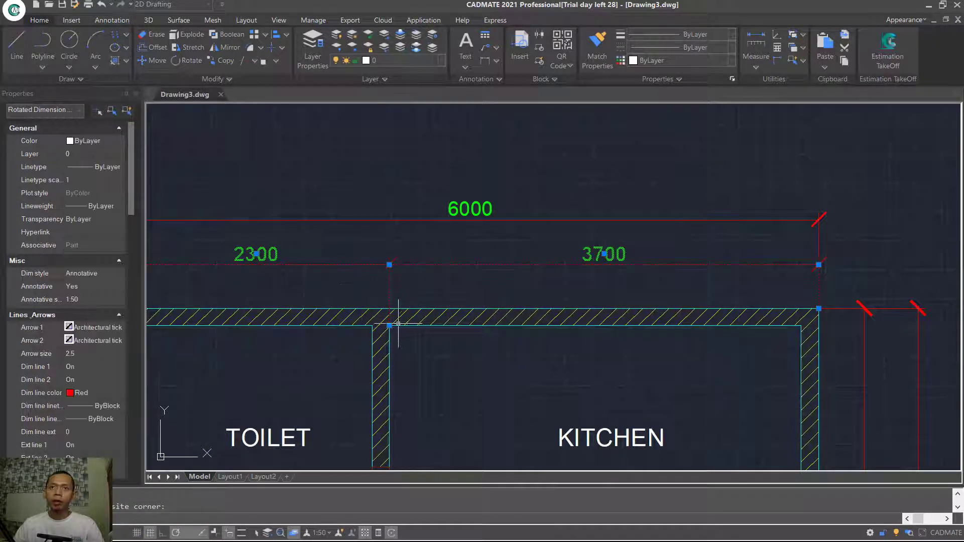
click(390, 326)
key(Escape)
key(Escape)
scroll(521, 293, down, 2)
Add a vertical linear dimension for the toilet's depth to the left of the plan
middle_drag(457, 334, 573, 189)
key(space)
click(387, 160)
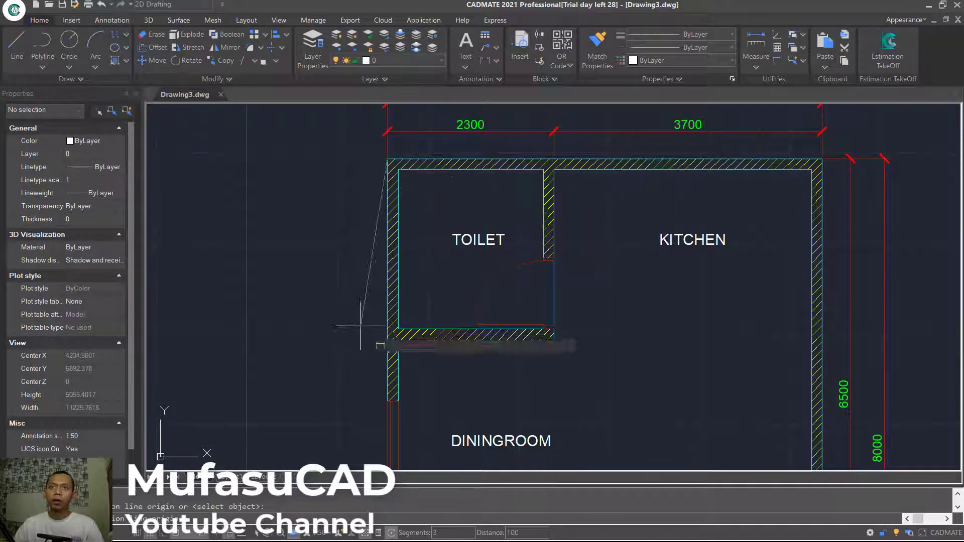
click(397, 336)
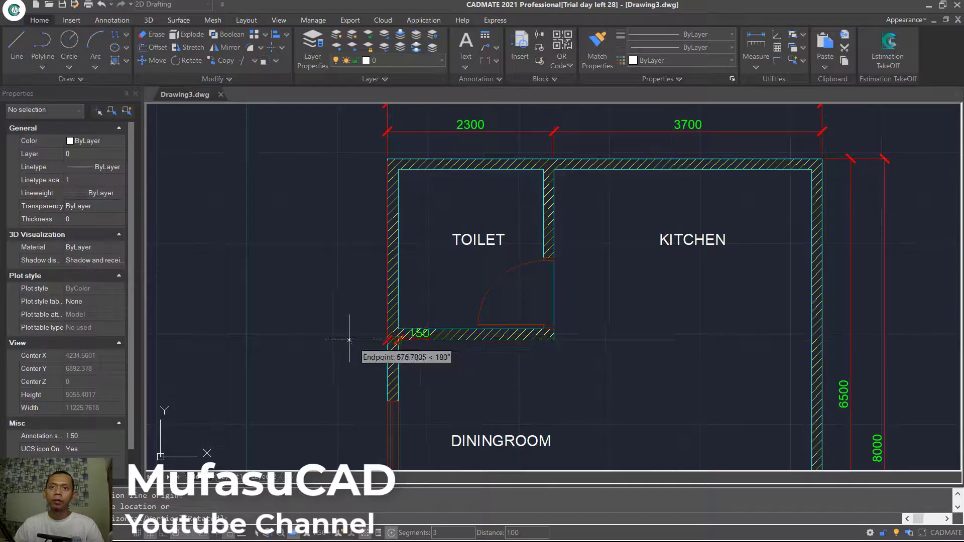
click(358, 297)
Add a vertical linear dimension for the dining room's depth, in line with the toilet depth dimension
key(space)
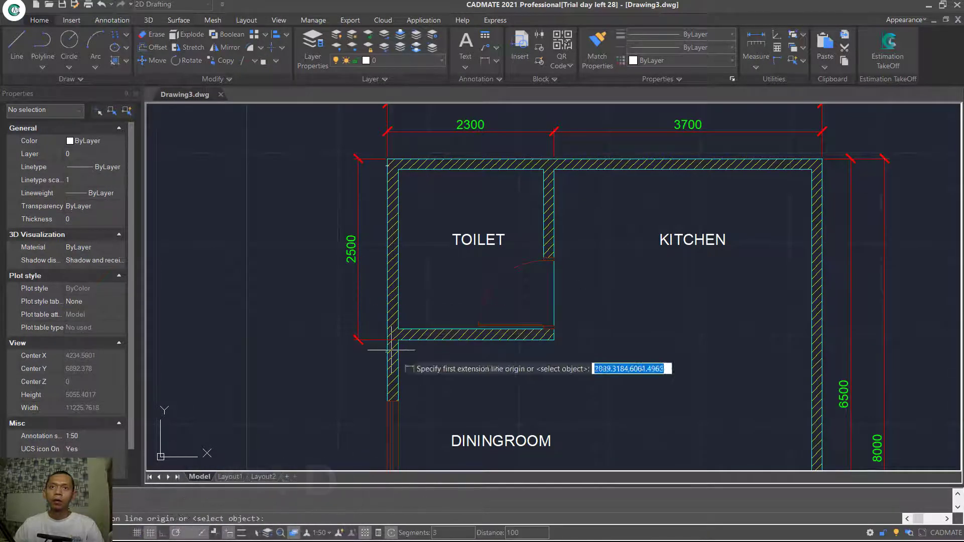
click(398, 340)
middle_drag(398, 340, 400, 136)
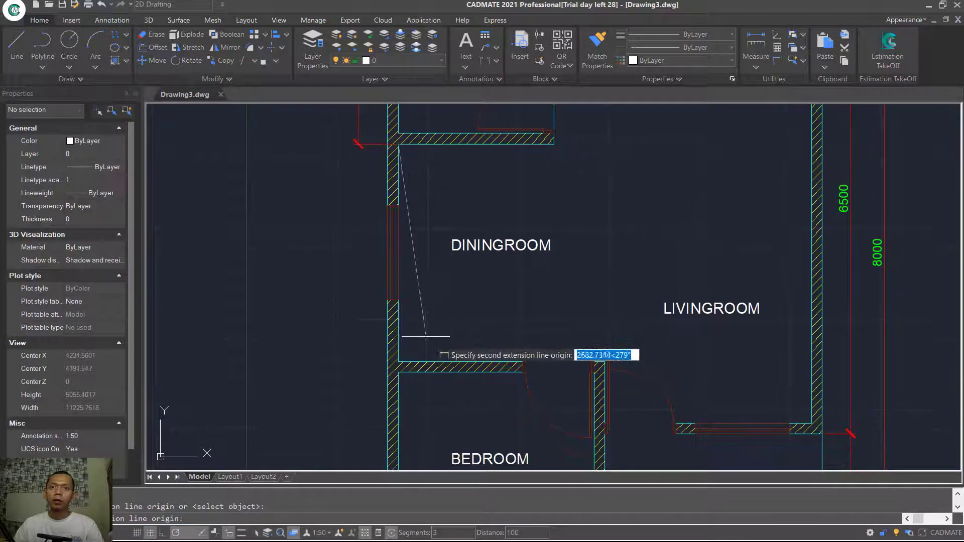
click(398, 362)
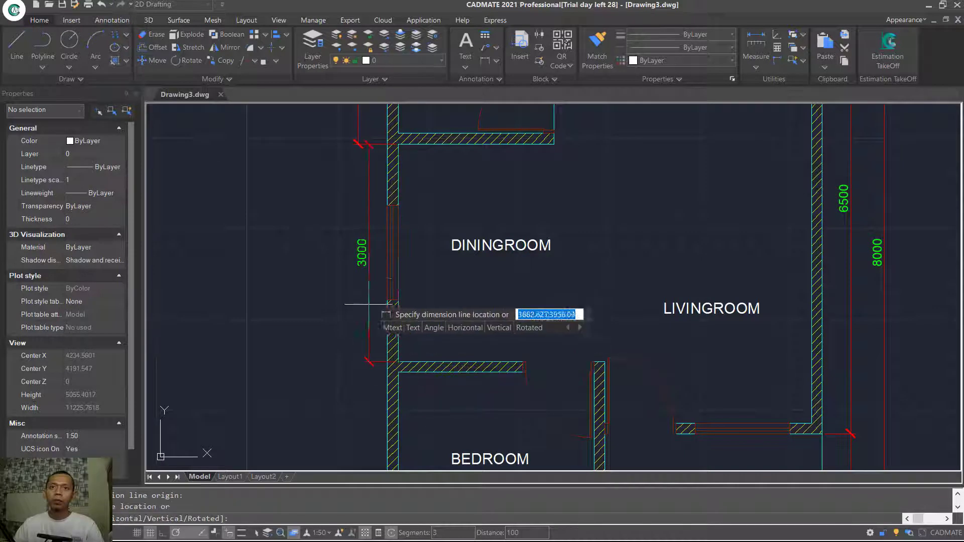
click(358, 144)
Add a vertical linear dimension for the bedroom's depth, in line with the dining room depth dimension
middle_drag(417, 339, 446, 198)
key(space)
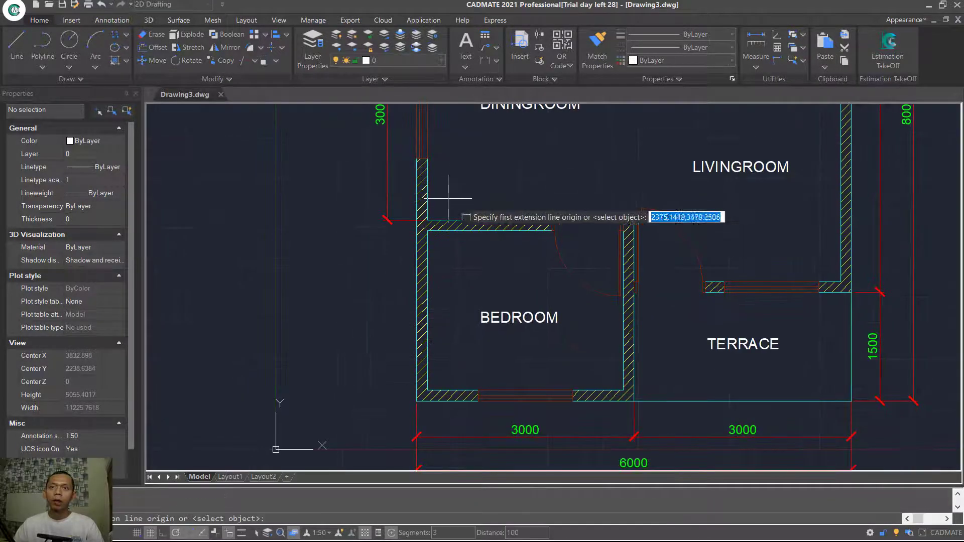
click(428, 220)
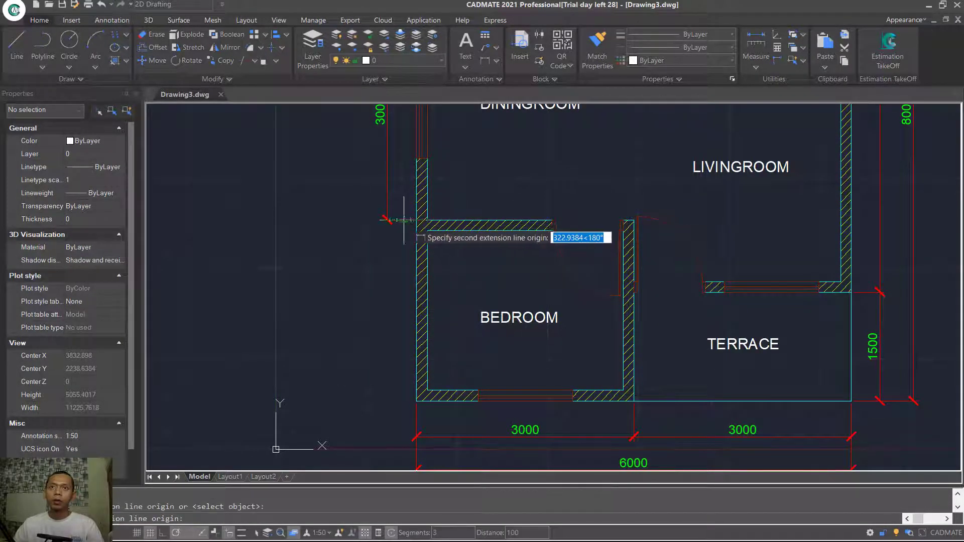
click(416, 401)
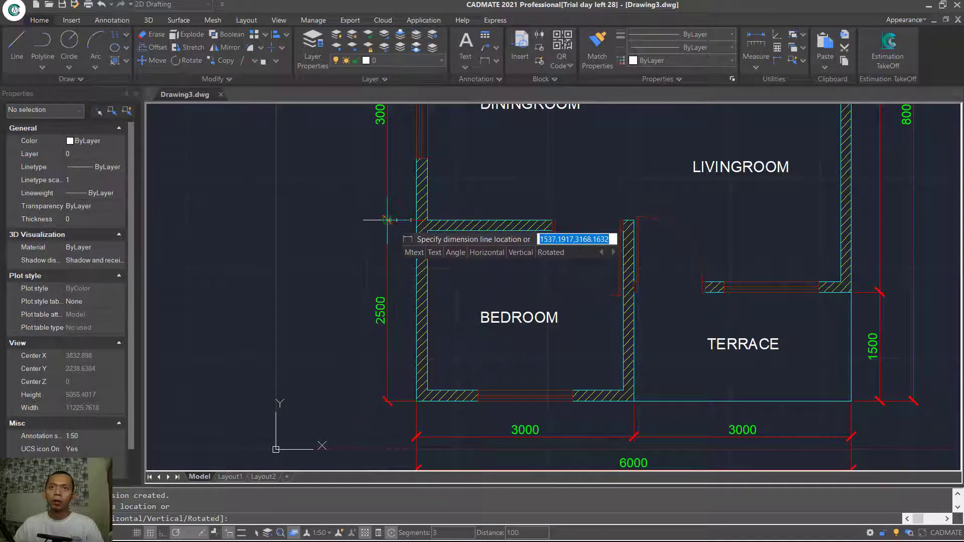
click(386, 220)
Add a vertical linear dimension for the plan's overall depth, outside the room depth dimensions on the plan's left side
key(space)
click(416, 401)
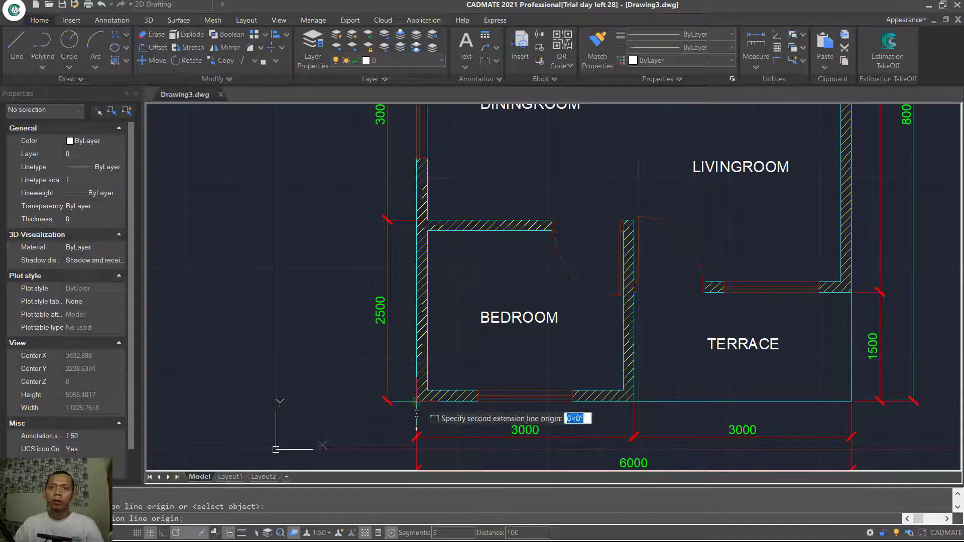
scroll(465, 327, down, 2)
middle_drag(467, 167, 443, 321)
scroll(434, 295, up, 3)
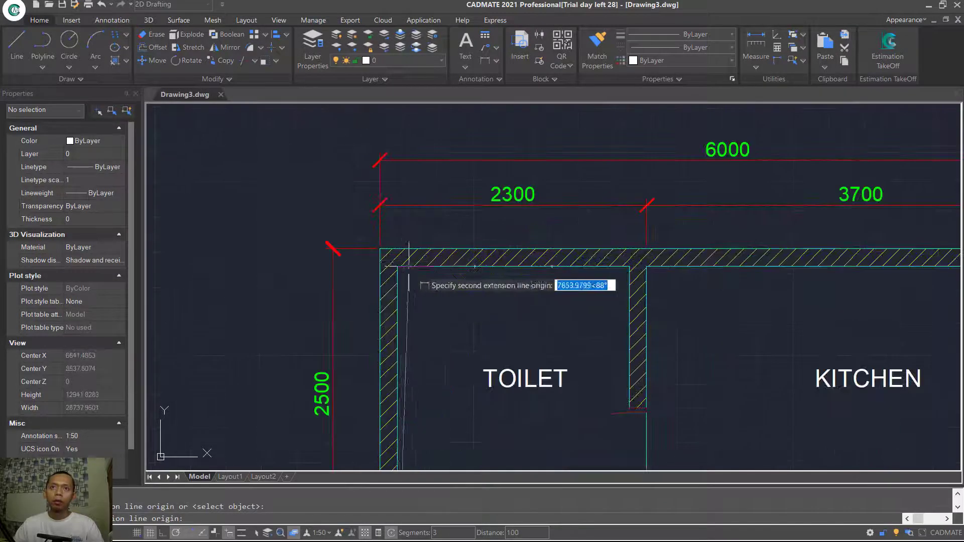
click(380, 248)
scroll(384, 289, down, 2)
middle_drag(387, 299, 387, 217)
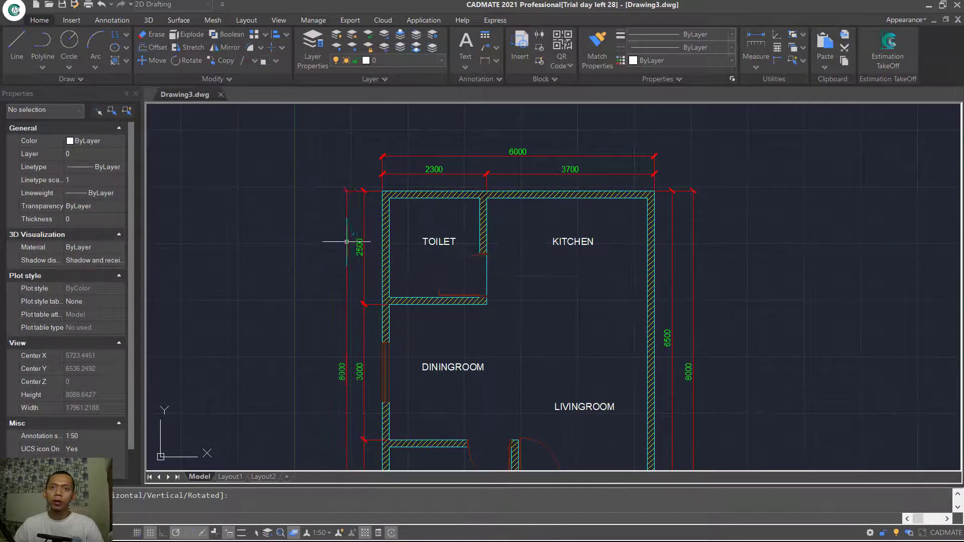
Move the extension-line origins at both ends of the dining room's depth dimension to the left wall's outer edge
middle_drag(384, 319, 396, 170)
scroll(417, 288, up, 2)
click(409, 185)
click(393, 455)
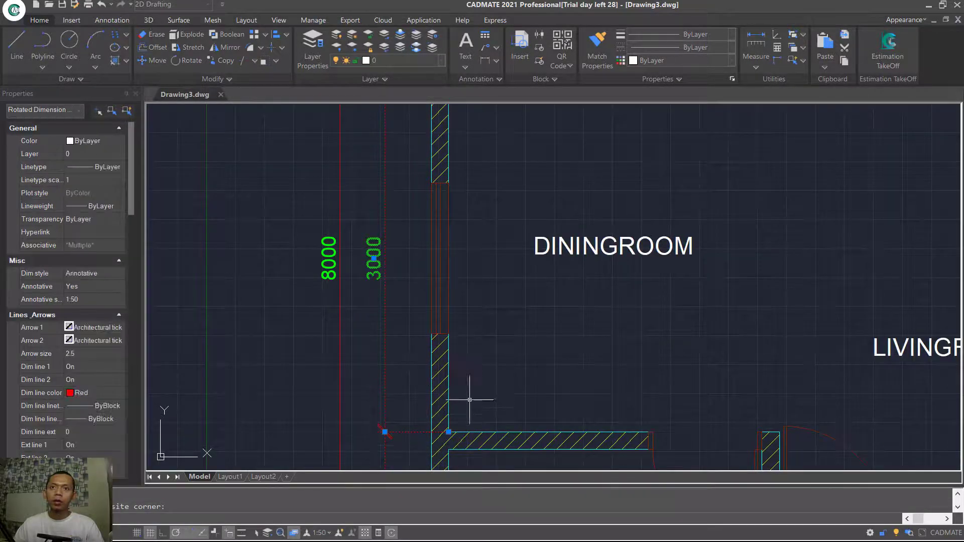
click(385, 432)
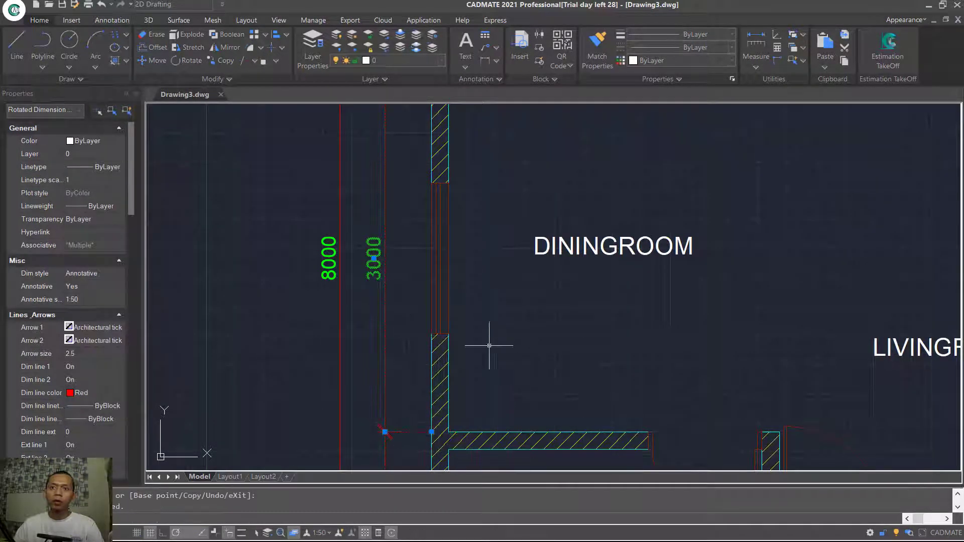
middle_drag(504, 281, 485, 442)
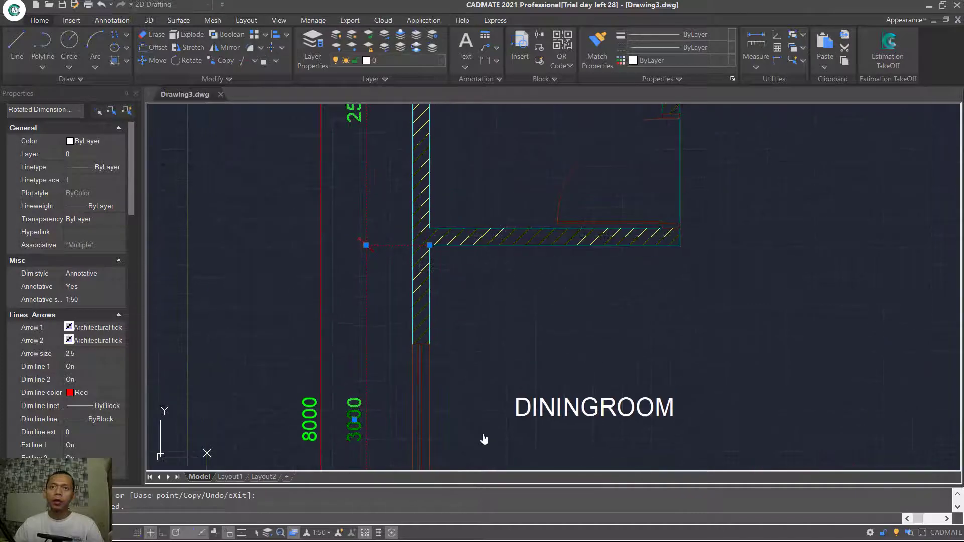
click(429, 245)
scroll(544, 286, down, 5)
middle_drag(603, 304, 542, 290)
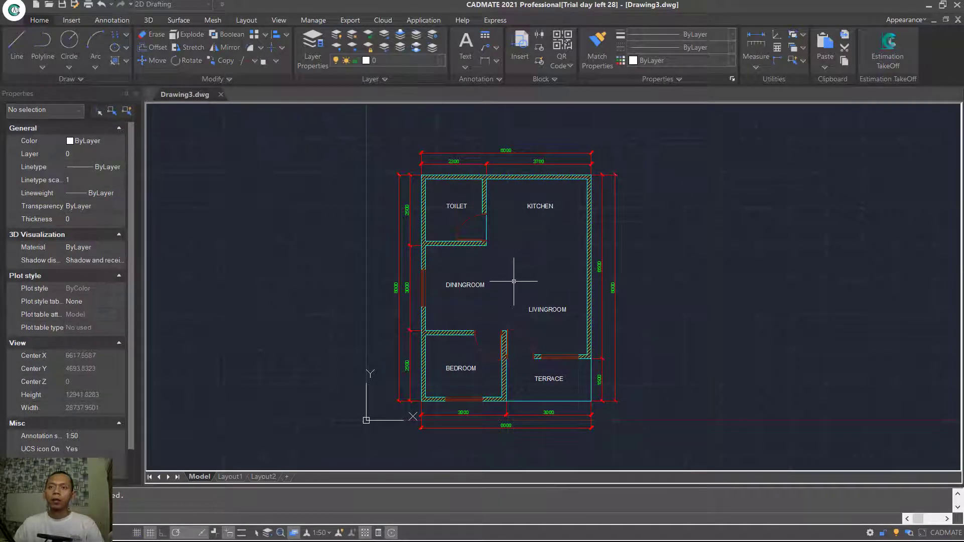
middle_click(522, 282)
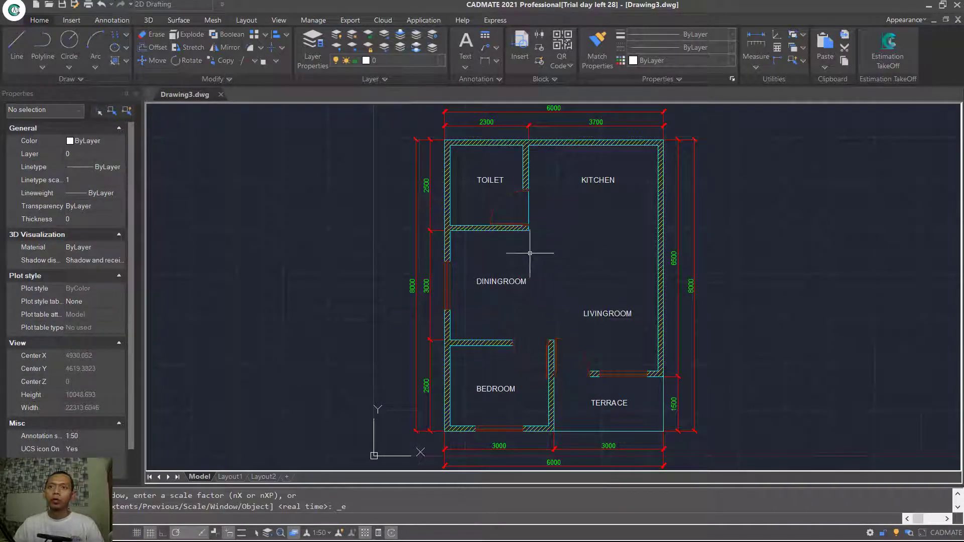